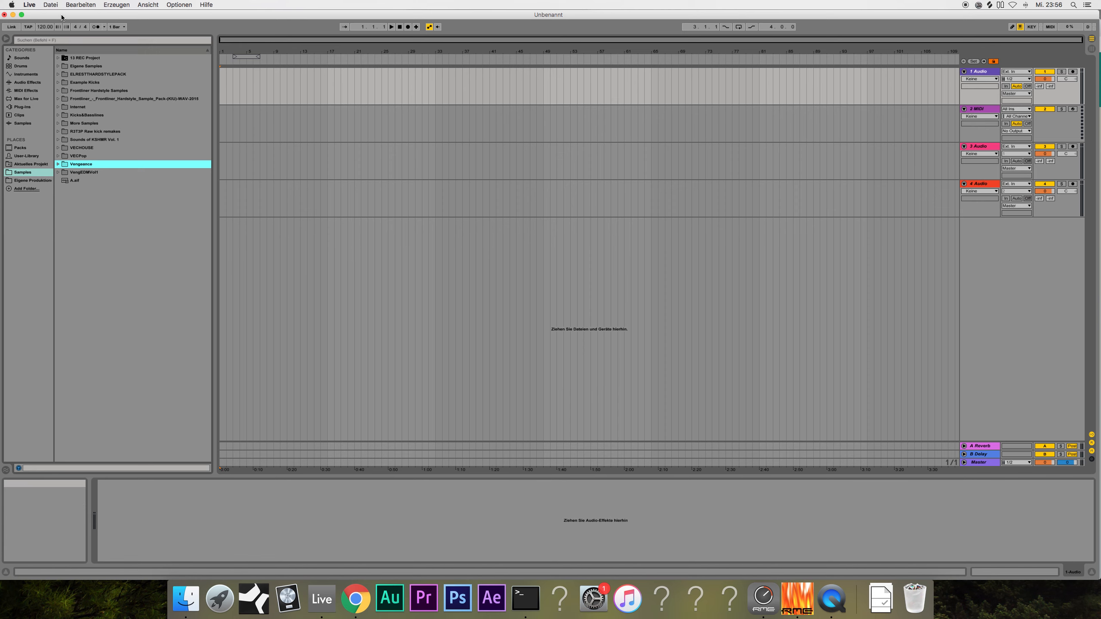
Preview the Raw Hallkick.aif sample in the Hallkicks folder under Eigene Samples, FX, FX Kicks
{"action": "left_click", "coordinate": [58, 66]}
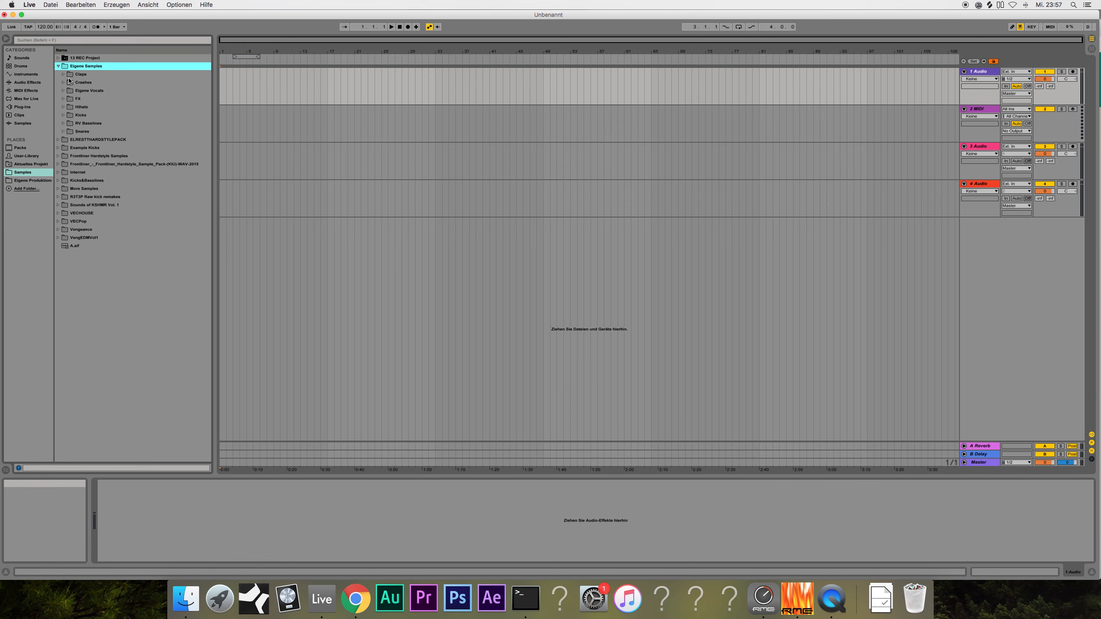
{"action": "left_click", "coordinate": [64, 115]}
{"action": "left_click", "coordinate": [64, 115]}
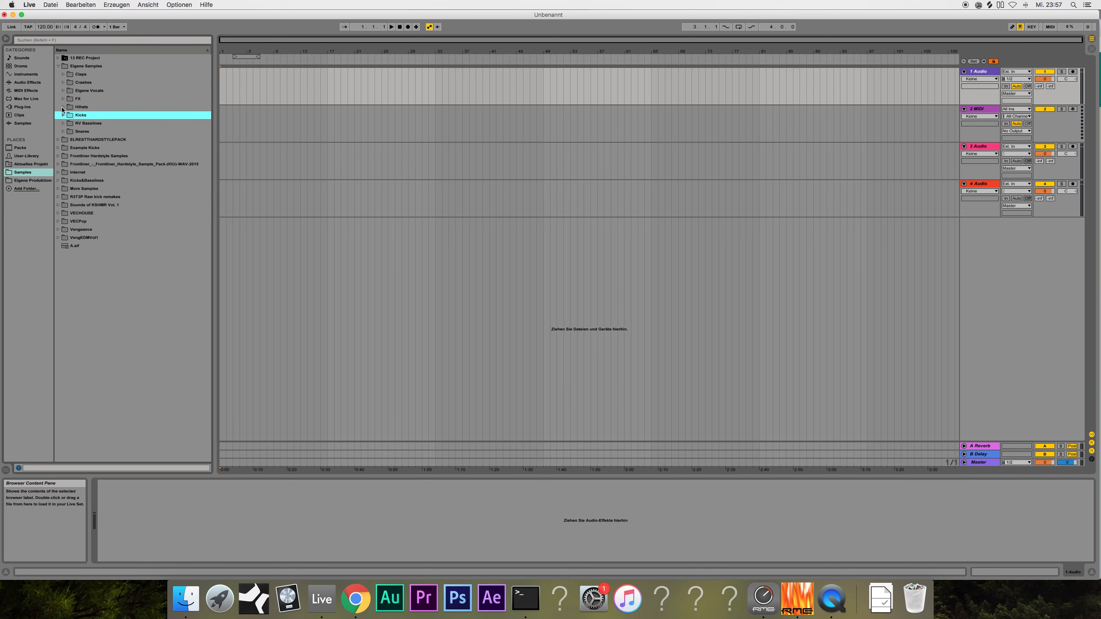
{"action": "left_click", "coordinate": [63, 99]}
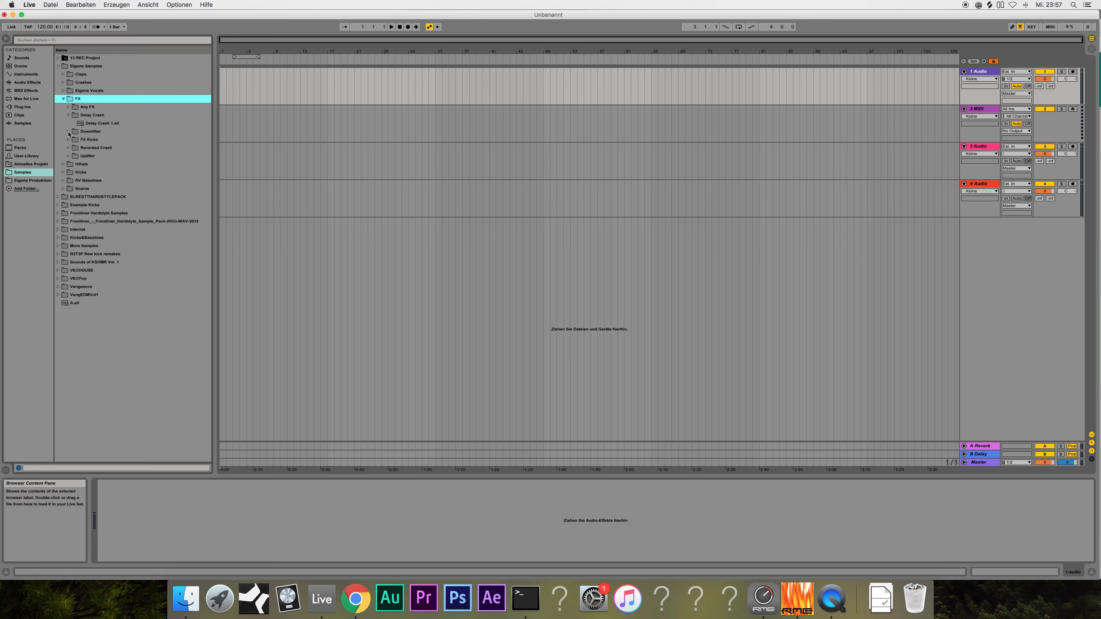
{"action": "left_click", "coordinate": [68, 115]}
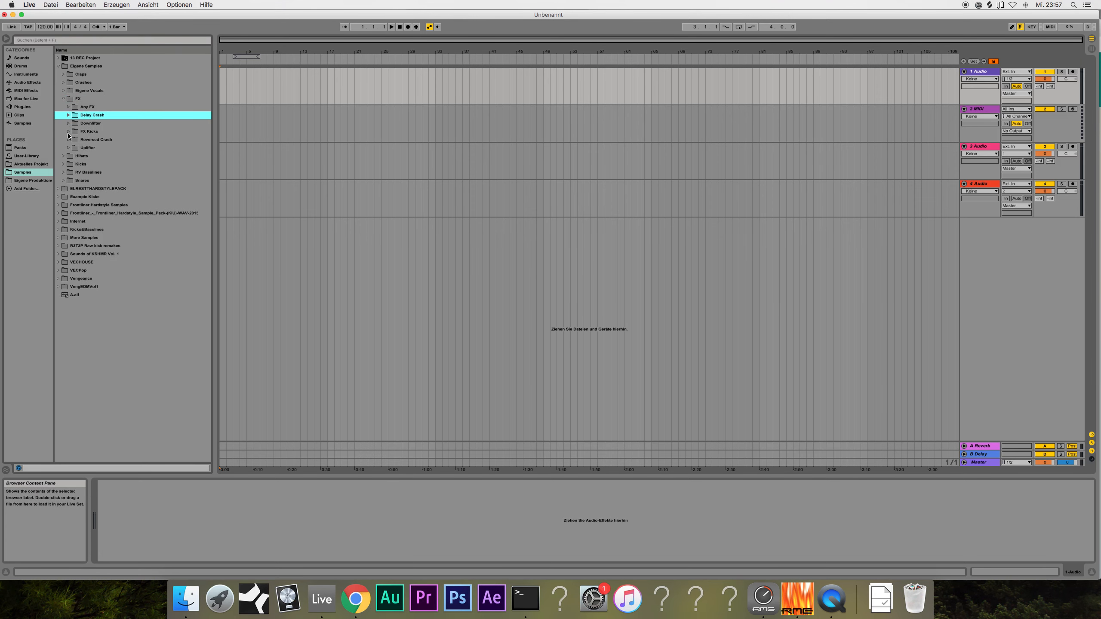
{"action": "left_click", "coordinate": [69, 131]}
{"action": "left_click", "coordinate": [73, 140]}
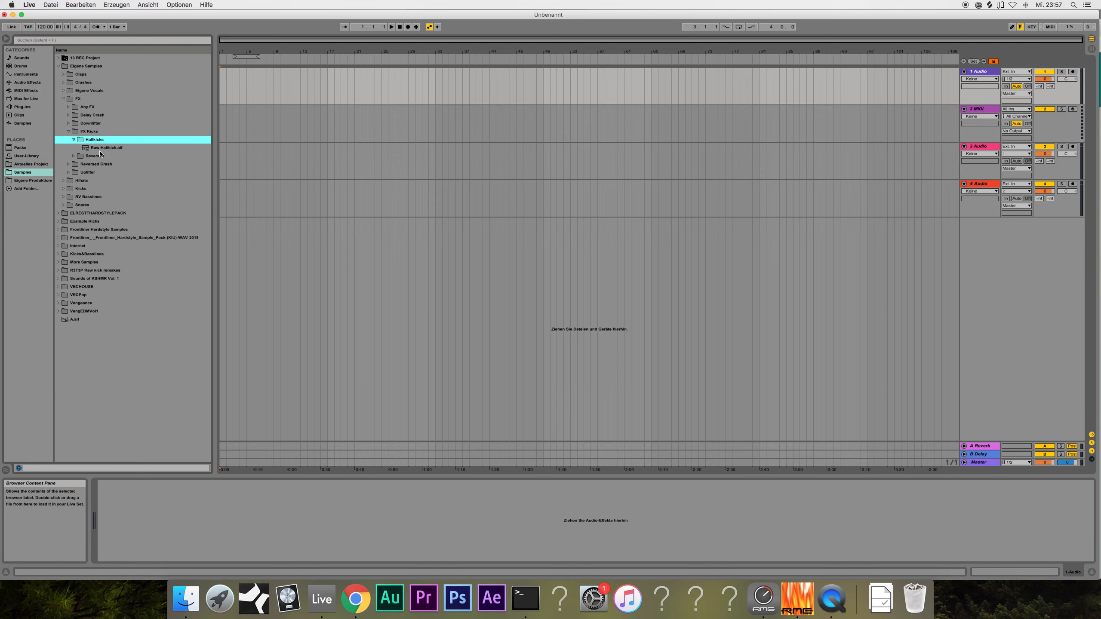
{"action": "left_click", "coordinate": [114, 148]}
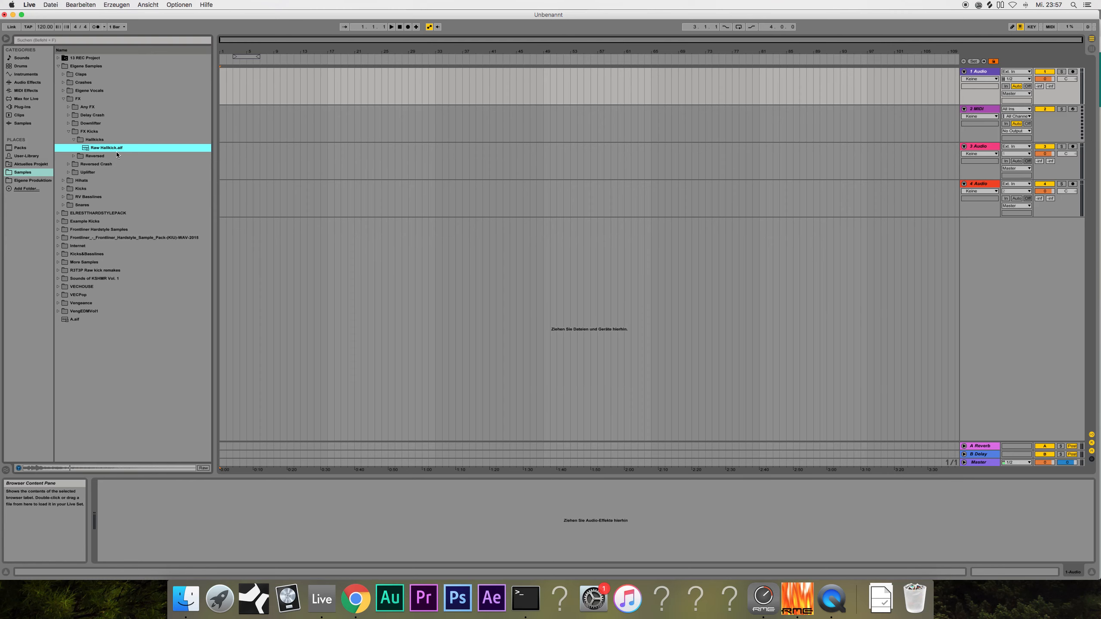
{"action": "key", "text": "Left"}
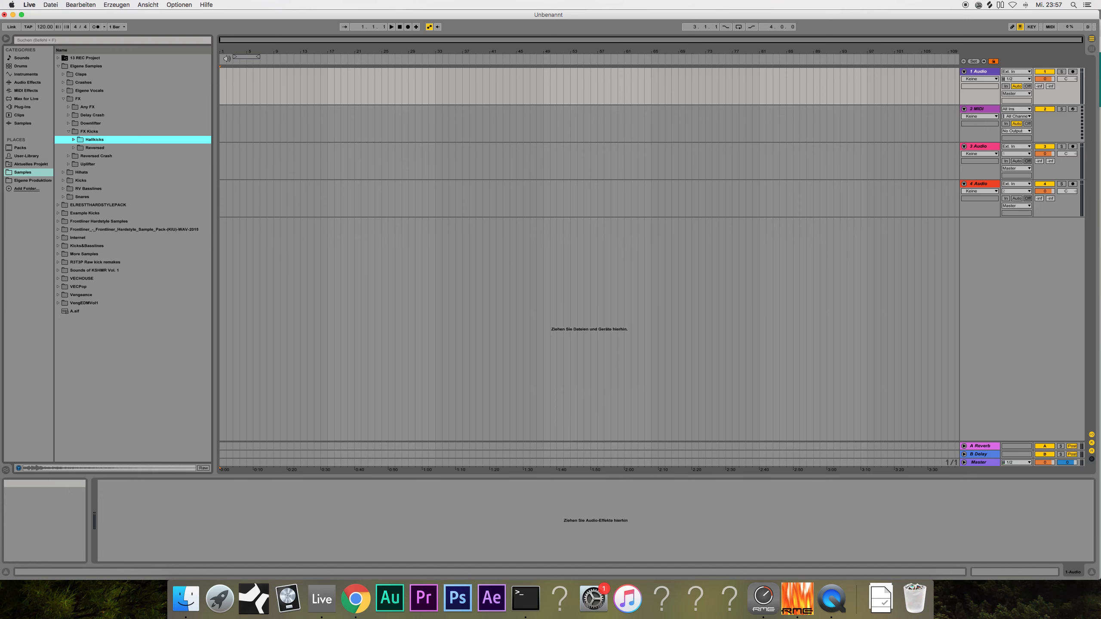
Close the FX sample folder and open the BRTLZR Raw Kick 1 folder within the Kicks of Eigene Samples
{"action": "left_click_drag", "start_coordinate": [250, 51], "coordinate": [219, 58]}
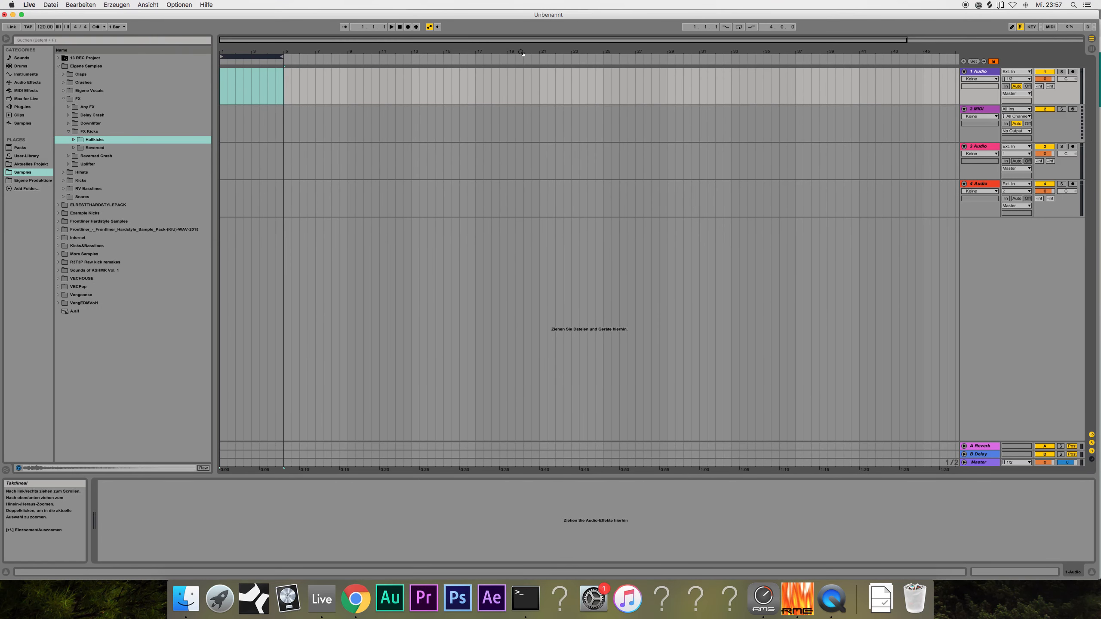
{"action": "left_click", "coordinate": [65, 103]}
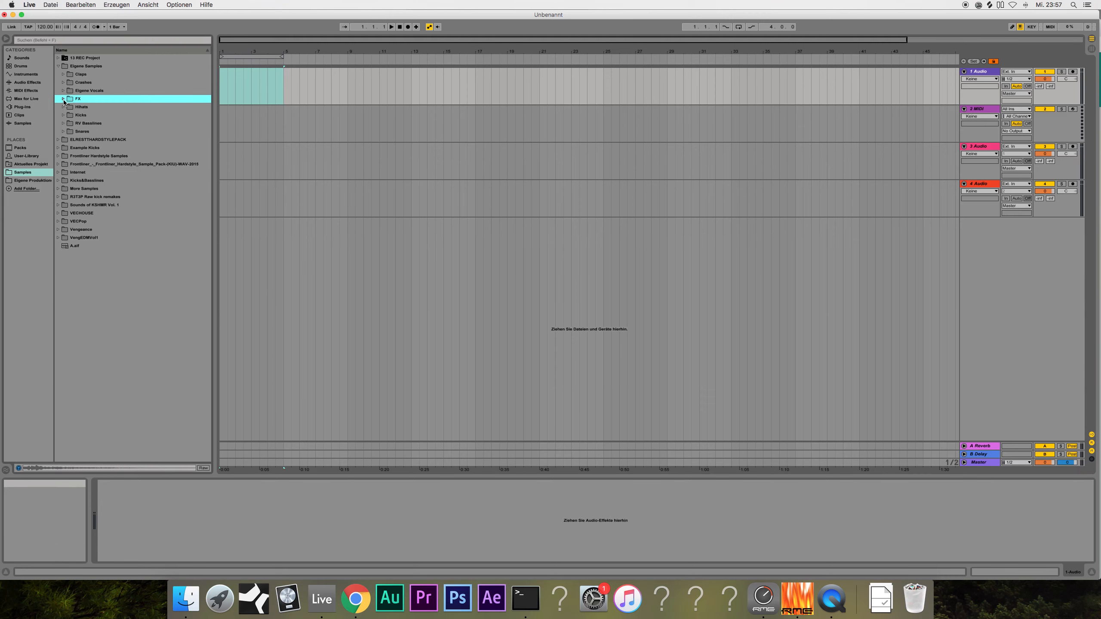
{"action": "left_click", "coordinate": [58, 66]}
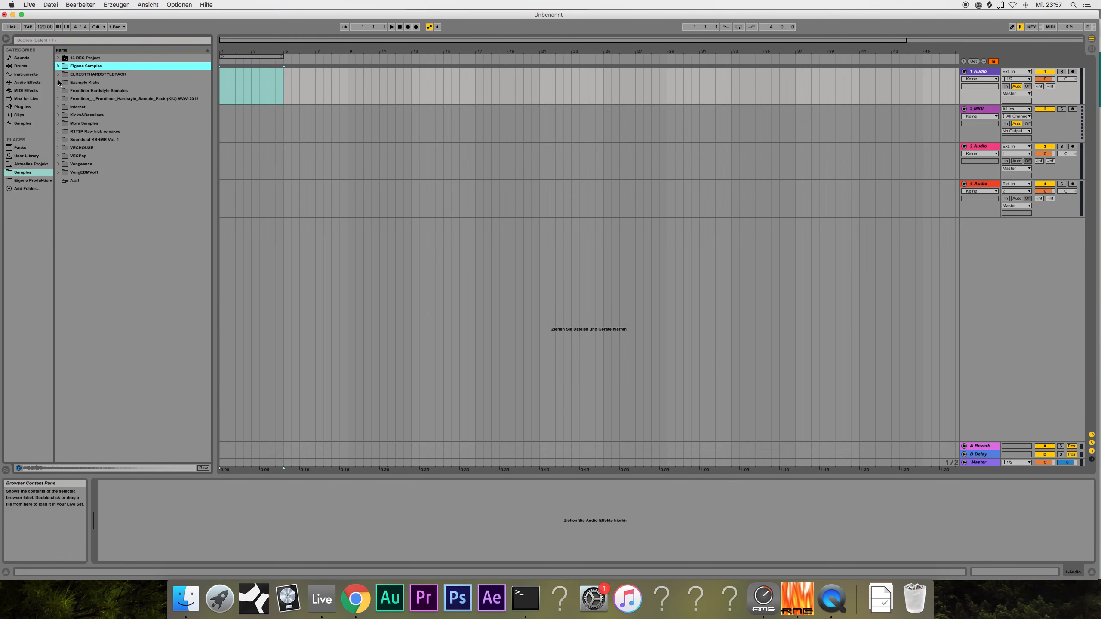
{"action": "key", "text": "Right"}
{"action": "left_click", "coordinate": [63, 116]}
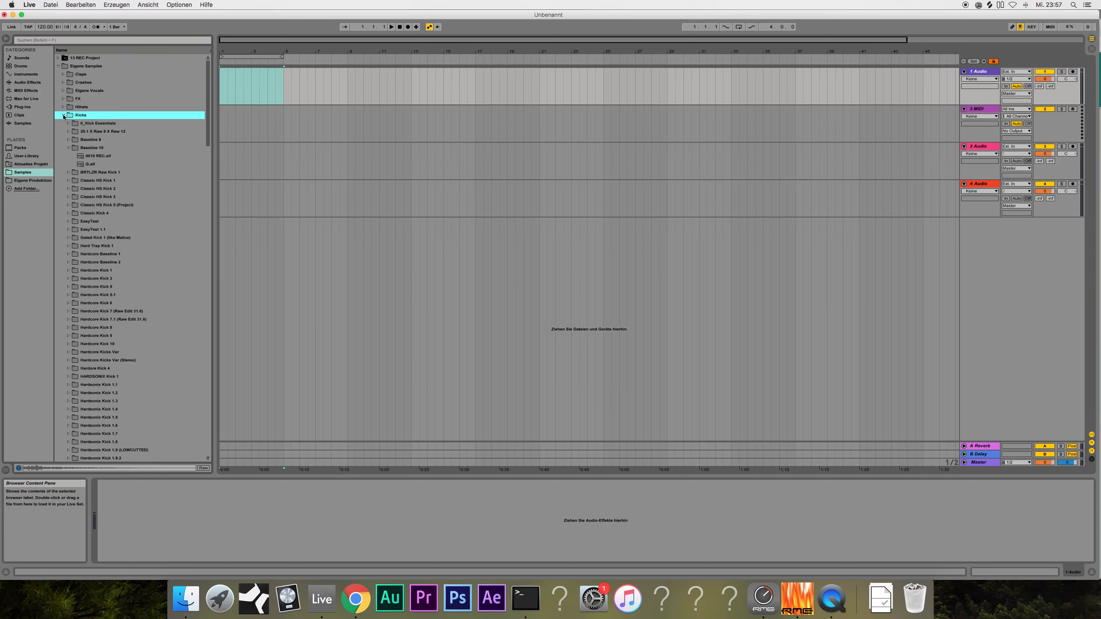
{"action": "left_click", "coordinate": [68, 147]}
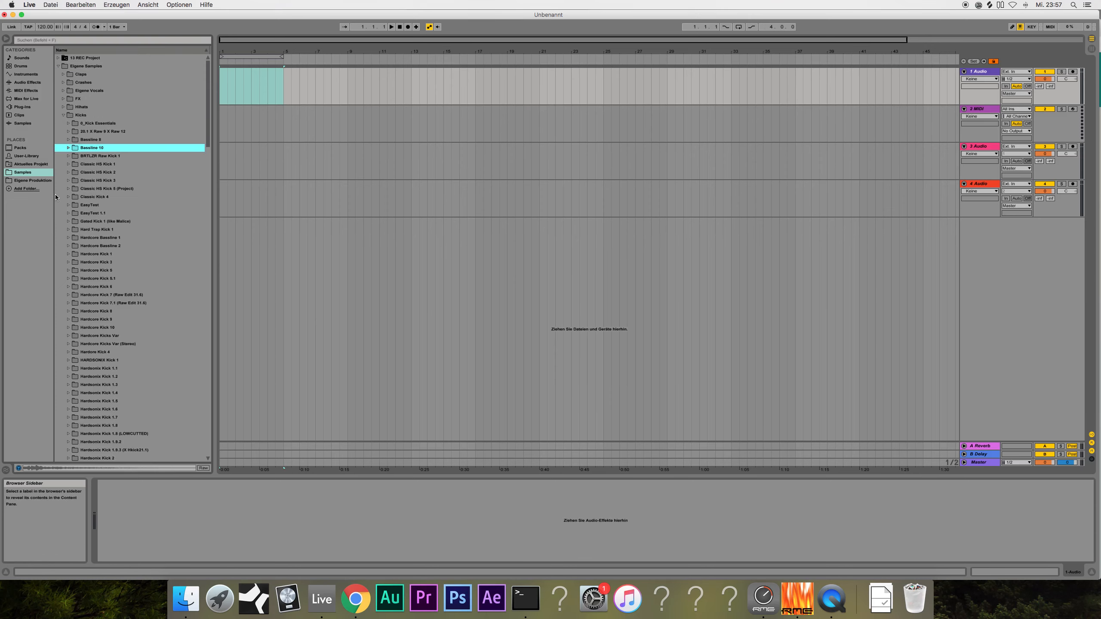
{"action": "left_click", "coordinate": [69, 156]}
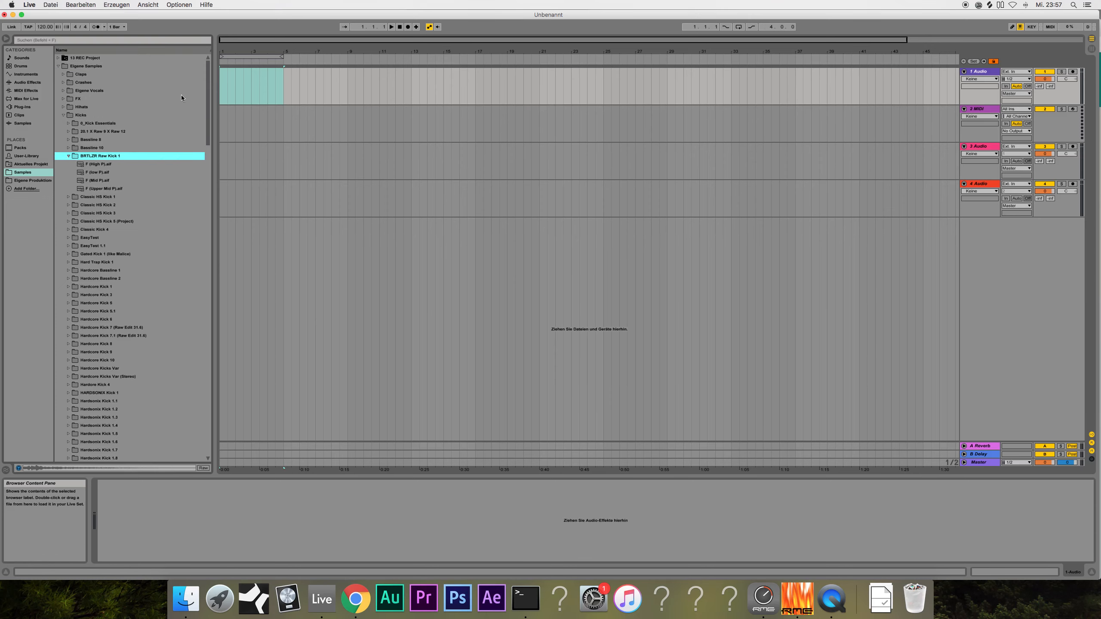
Audition the kick samples and place F (Mid P).aif at the start of the first audio track
{"action": "key", "text": "z"}
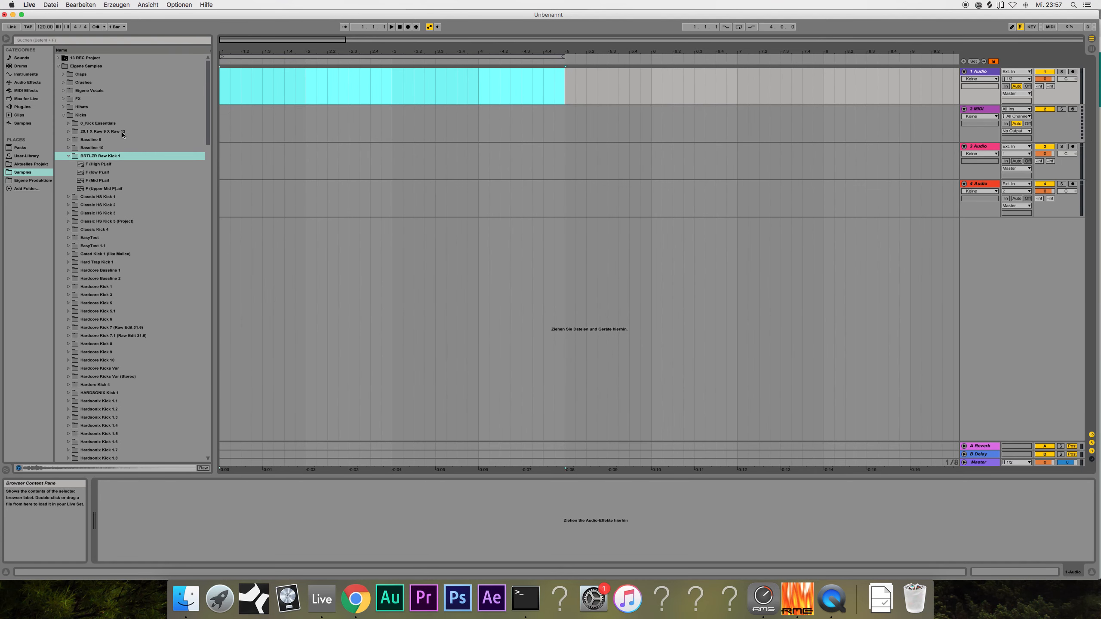
{"action": "left_click", "coordinate": [97, 173]}
{"action": "left_click", "coordinate": [95, 165]}
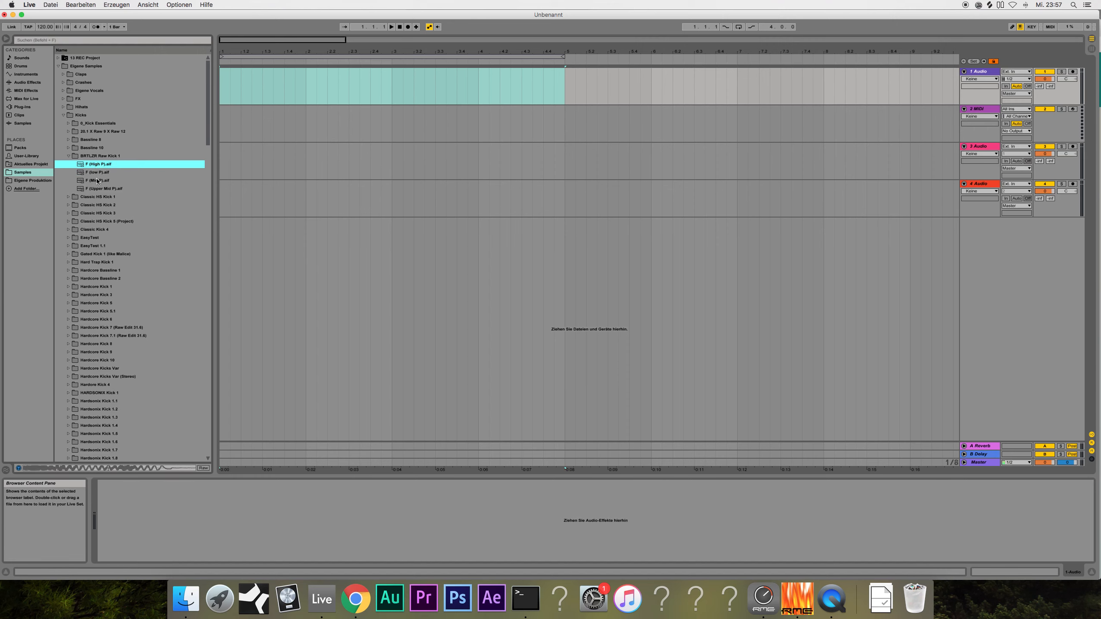
{"action": "left_click", "coordinate": [96, 180]}
{"action": "left_click_drag", "start_coordinate": [97, 180], "coordinate": [219, 90]}
{"action": "left_click_drag", "start_coordinate": [236, 51], "coordinate": [235, 87]}
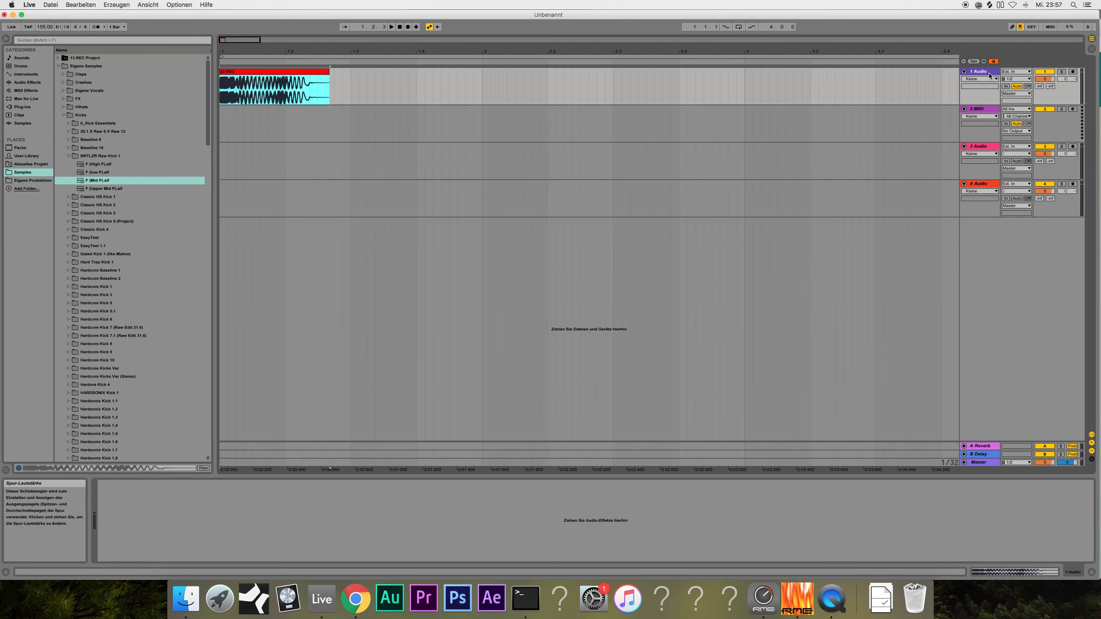
Lower the volume of the first audio track holding the kick clip
{"action": "left_click", "coordinate": [1046, 80]}
{"action": "key", "text": "a"}
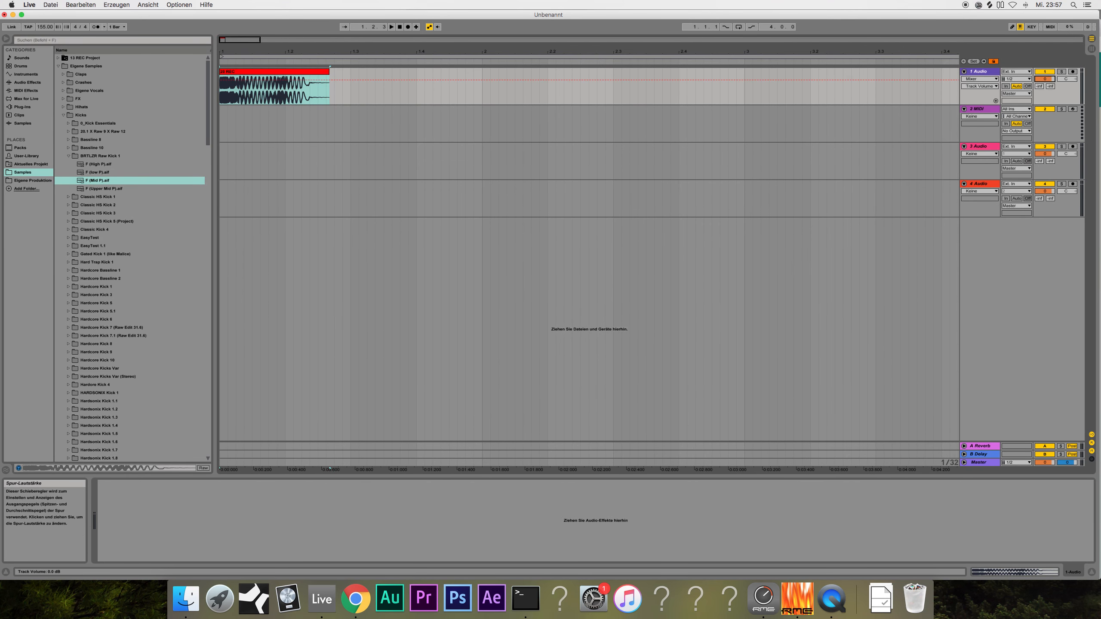
{"action": "left_click_drag", "start_coordinate": [1051, 81], "coordinate": [1050, 94]}
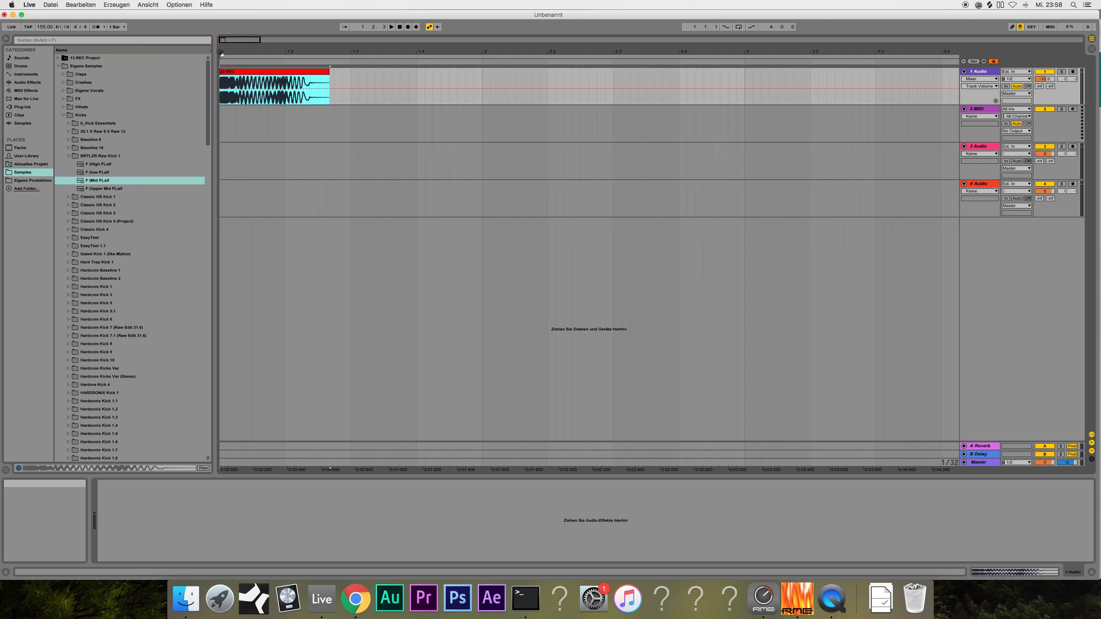
Rename the first audio track as Kick and play back the kick sample briefly
{"action": "left_click", "coordinate": [992, 72]}
{"action": "key", "text": "super+r"}
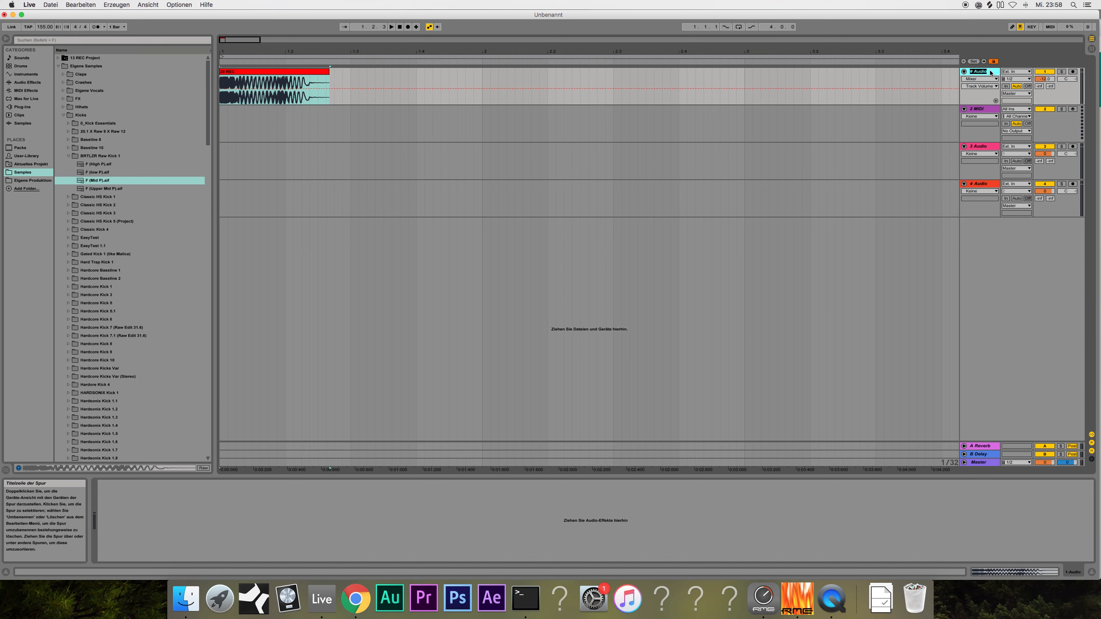
{"action": "type", "text": "Kick"}
{"action": "key", "text": "Return"}
{"action": "key", "text": "space"}
{"action": "key", "text": "space"}
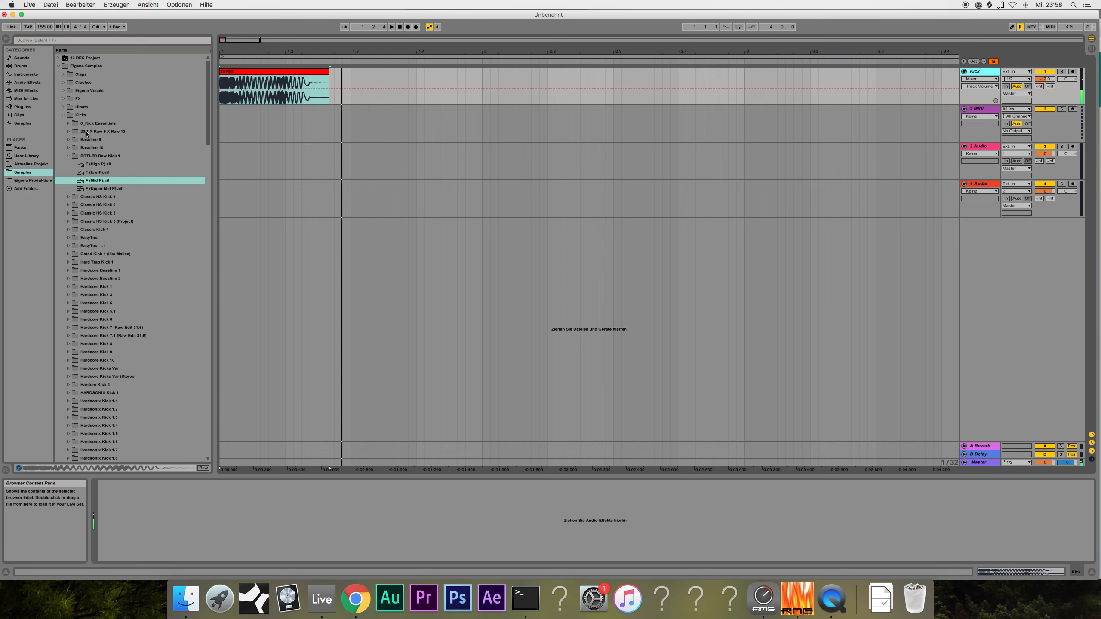
Insert the Audio Ease Altiverb 7 VST plug-in on the Kick track
{"action": "left_click", "coordinate": [56, 115]}
{"action": "left_click", "coordinate": [23, 107]}
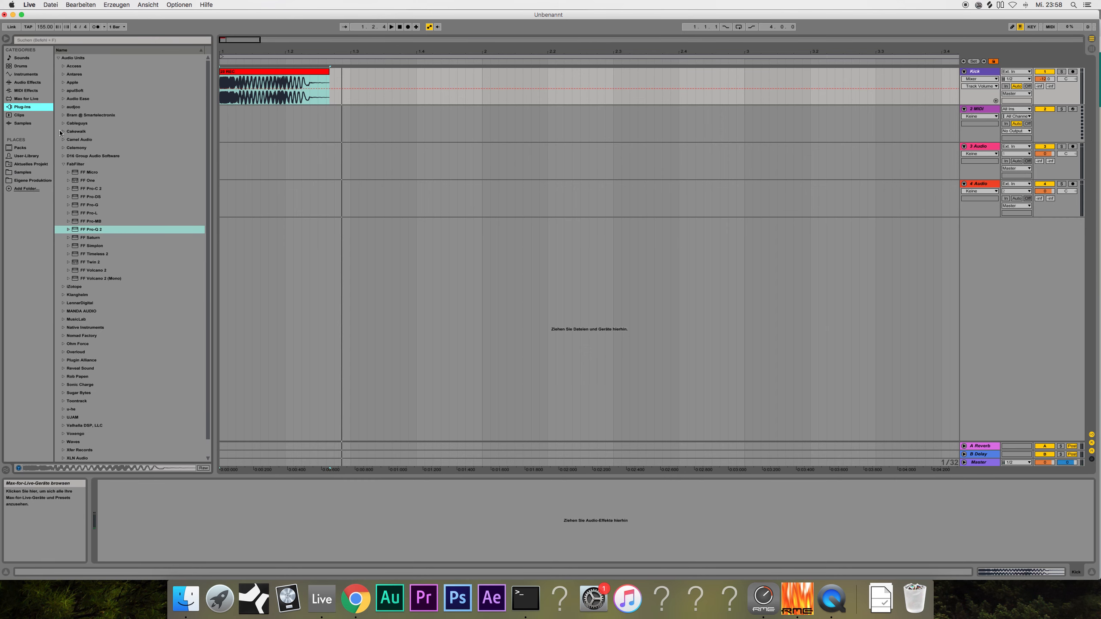
{"action": "left_click", "coordinate": [63, 165]}
{"action": "left_click", "coordinate": [59, 58]}
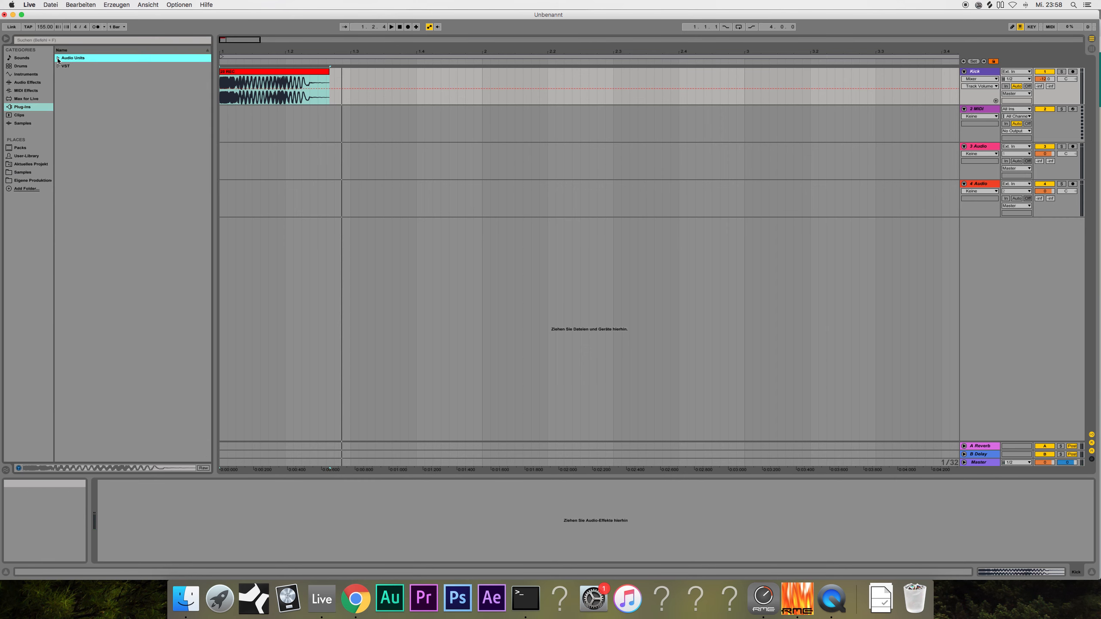
{"action": "left_click", "coordinate": [58, 58]}
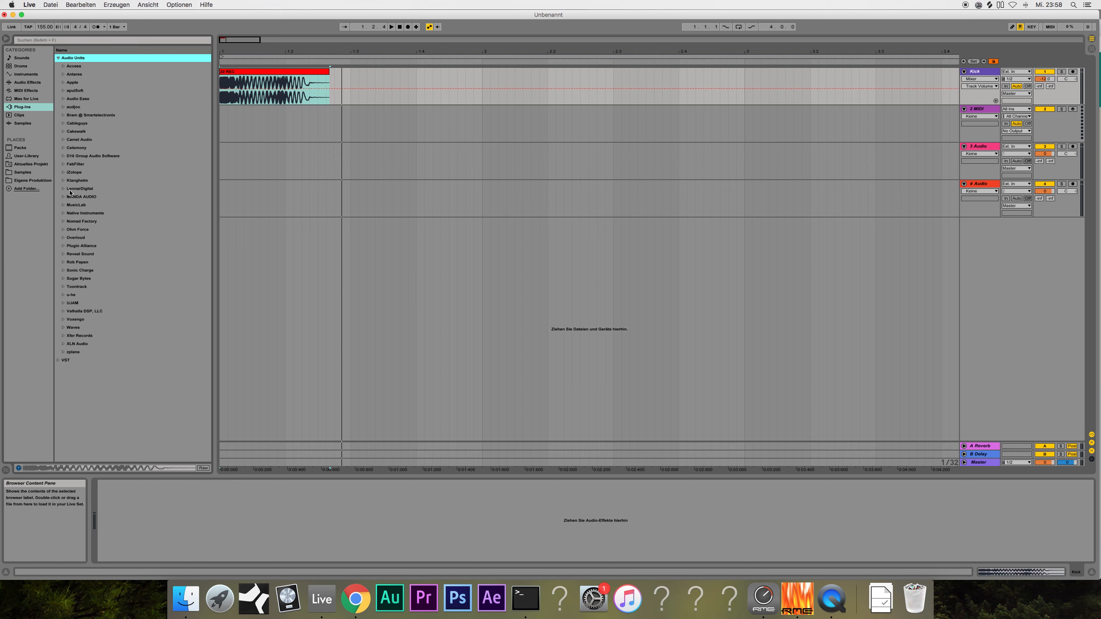
{"action": "left_click", "coordinate": [57, 361]}
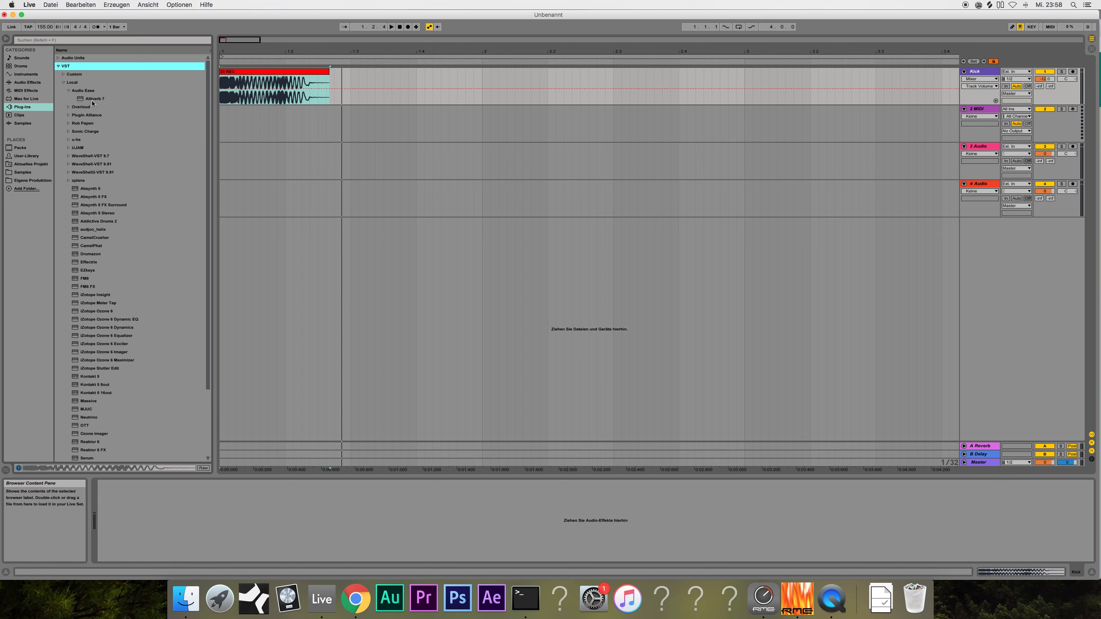
{"action": "left_click_drag", "start_coordinate": [92, 100], "coordinate": [266, 100]}
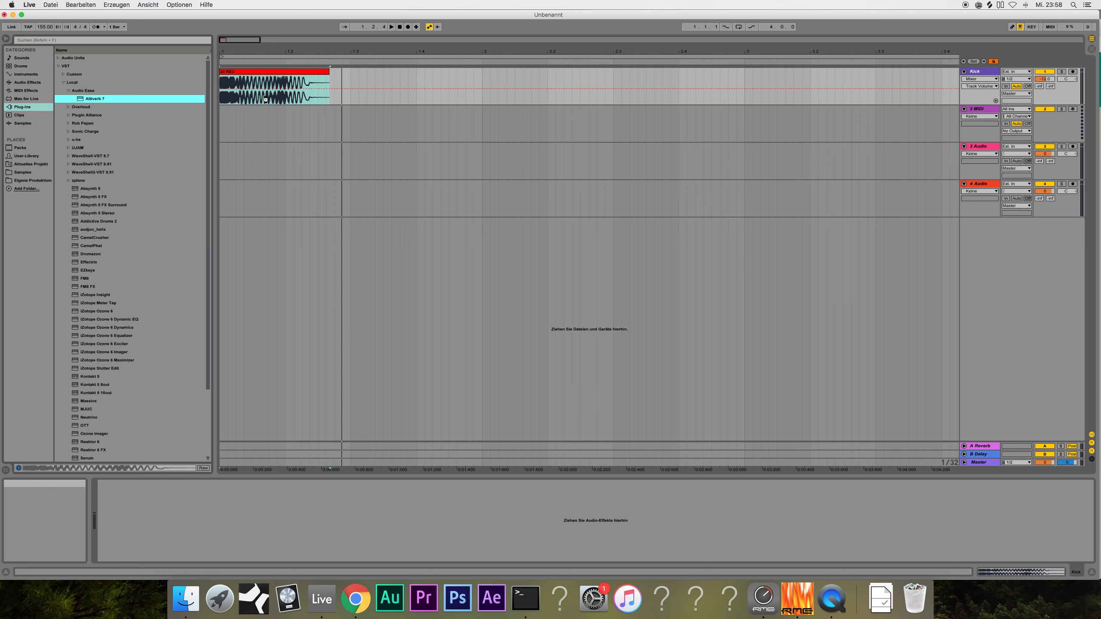
{"action": "left_click_drag", "start_coordinate": [266, 100], "coordinate": [267, 101]}
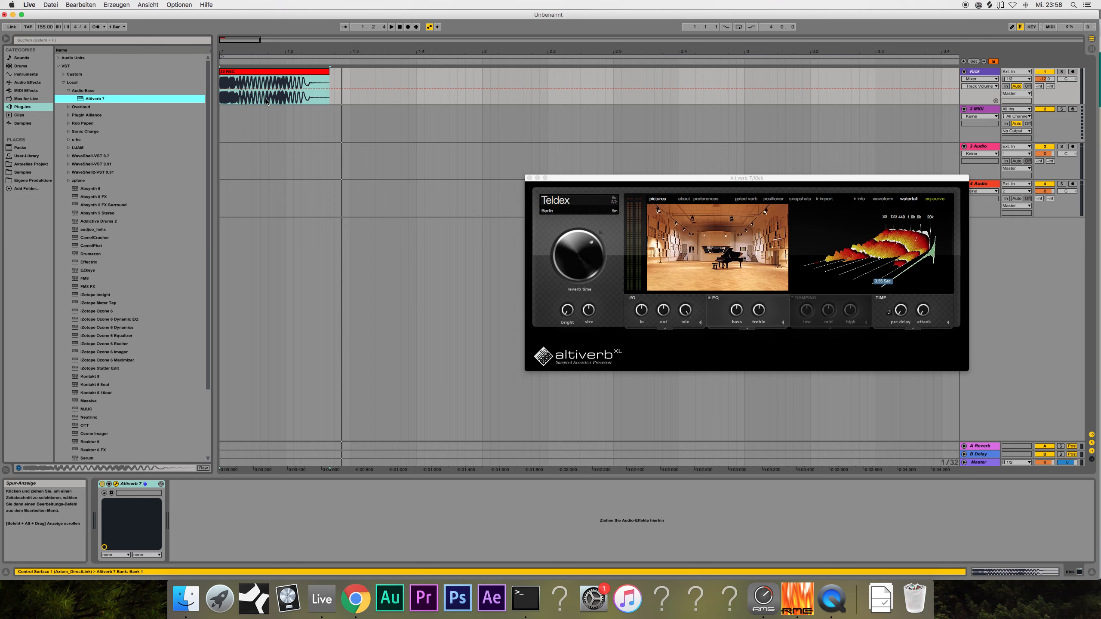
Browse Altiverb's outdoor & underground impulse responses, and load the Vigeland Mausoleum reverb from the mausoleum category
{"action": "left_click", "coordinate": [575, 213]}
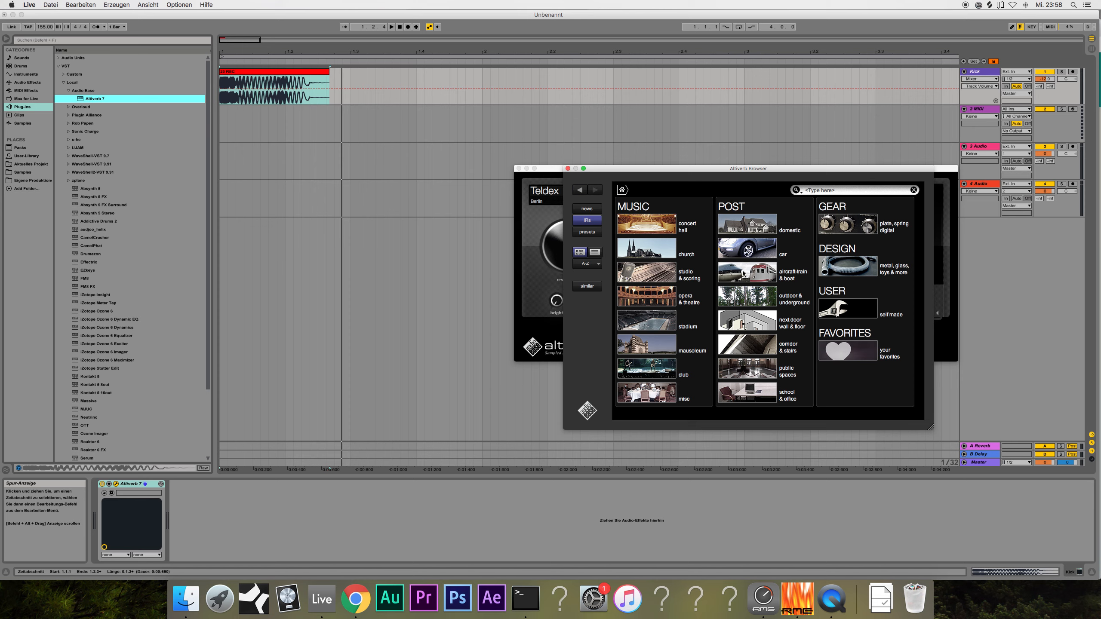
{"action": "left_click", "coordinate": [755, 304]}
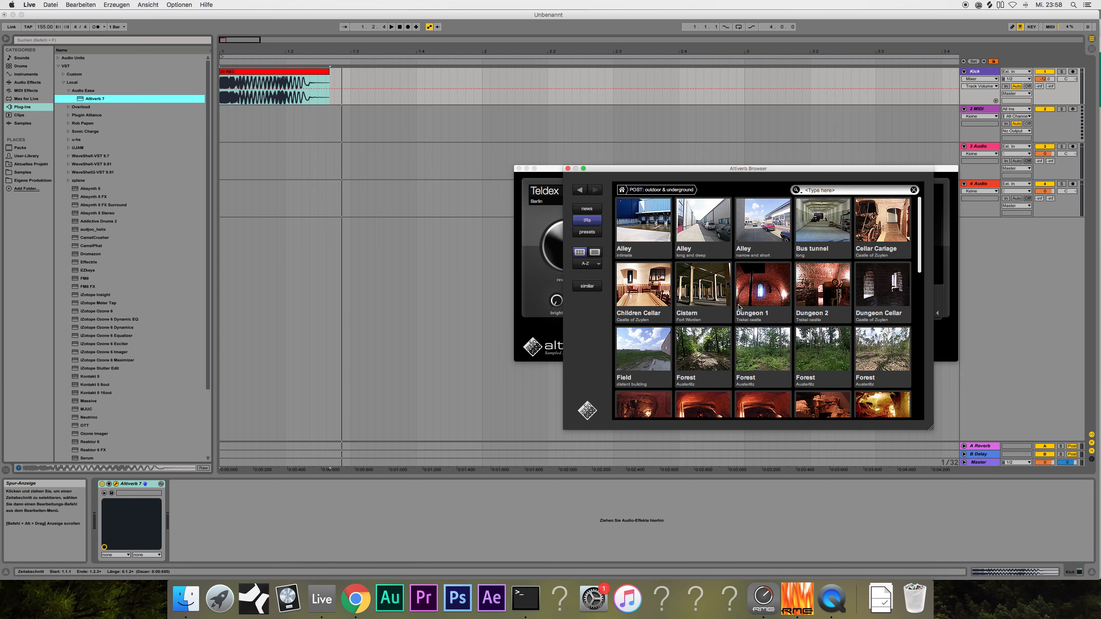
{"action": "scroll", "coordinate": [758, 343], "scroll_direction": "down", "scroll_amount": 2}
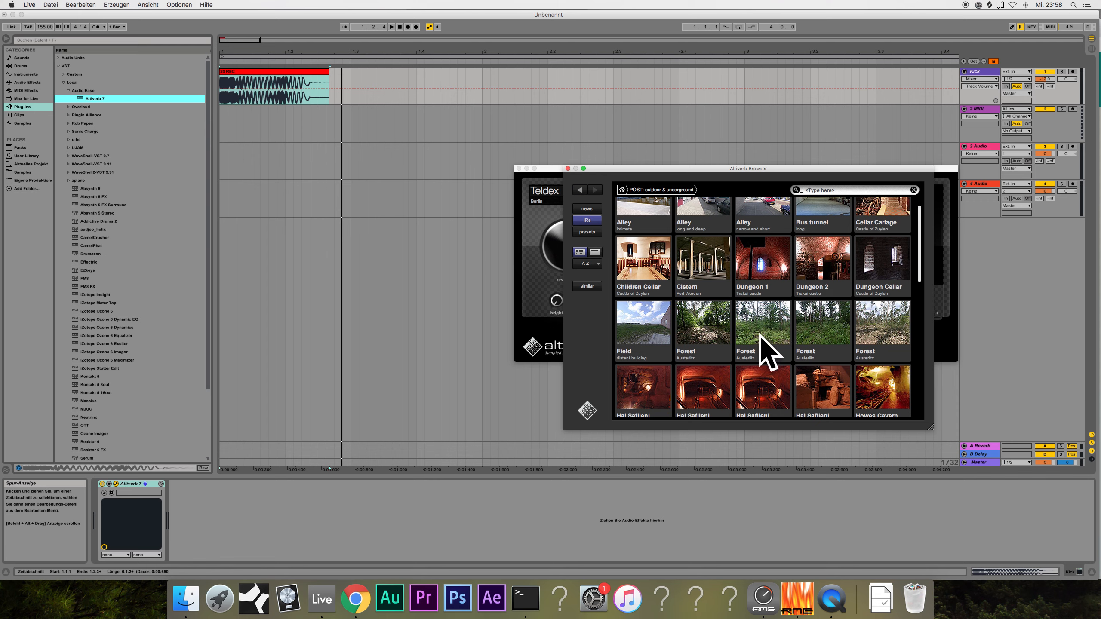
{"action": "scroll", "coordinate": [750, 319], "scroll_direction": "down", "scroll_amount": 2}
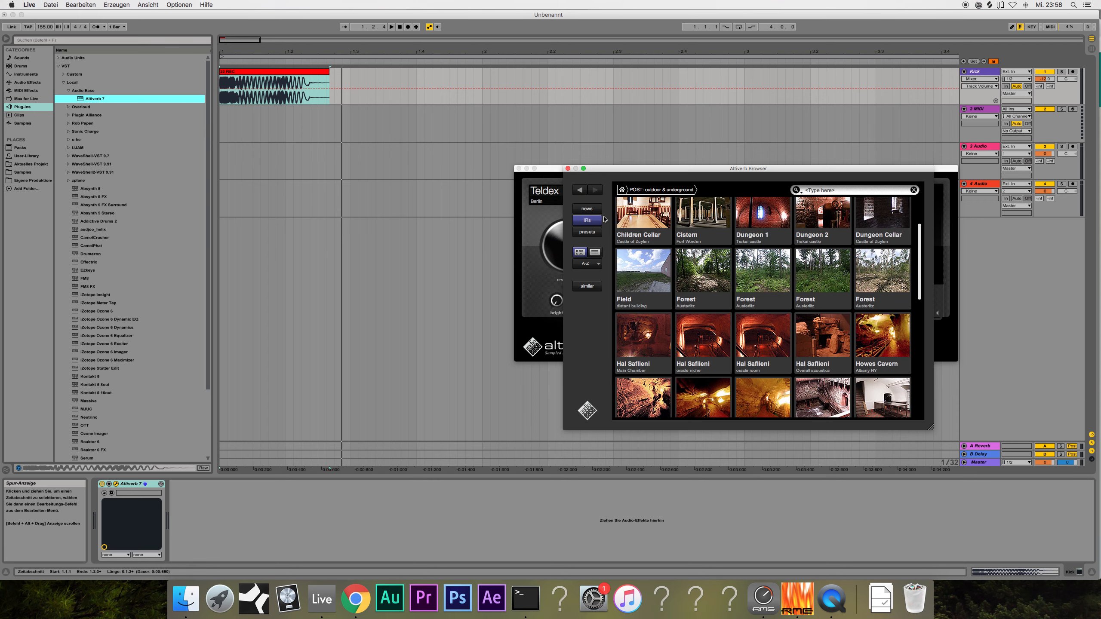
{"action": "scroll", "coordinate": [662, 277], "scroll_direction": "up", "scroll_amount": 2}
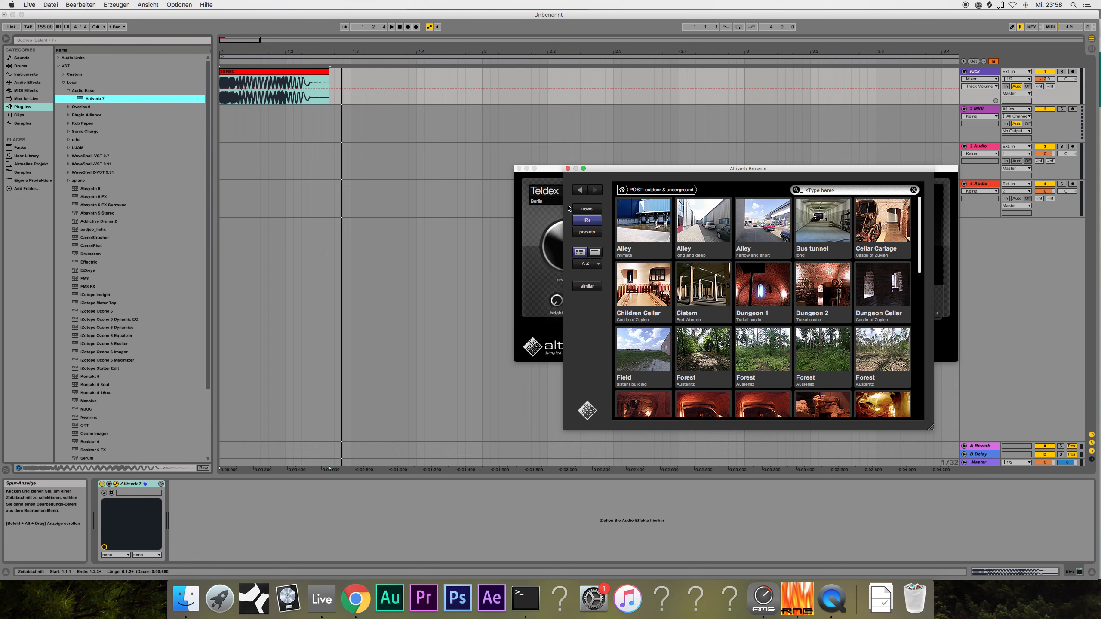
{"action": "left_click", "coordinate": [579, 190]}
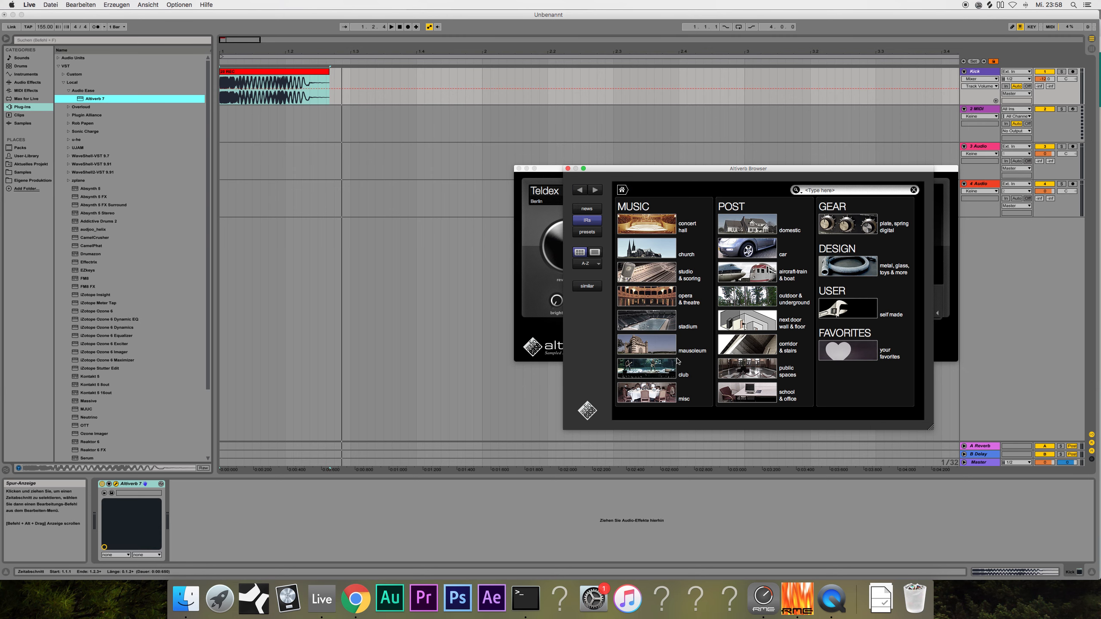
{"action": "left_click", "coordinate": [657, 355]}
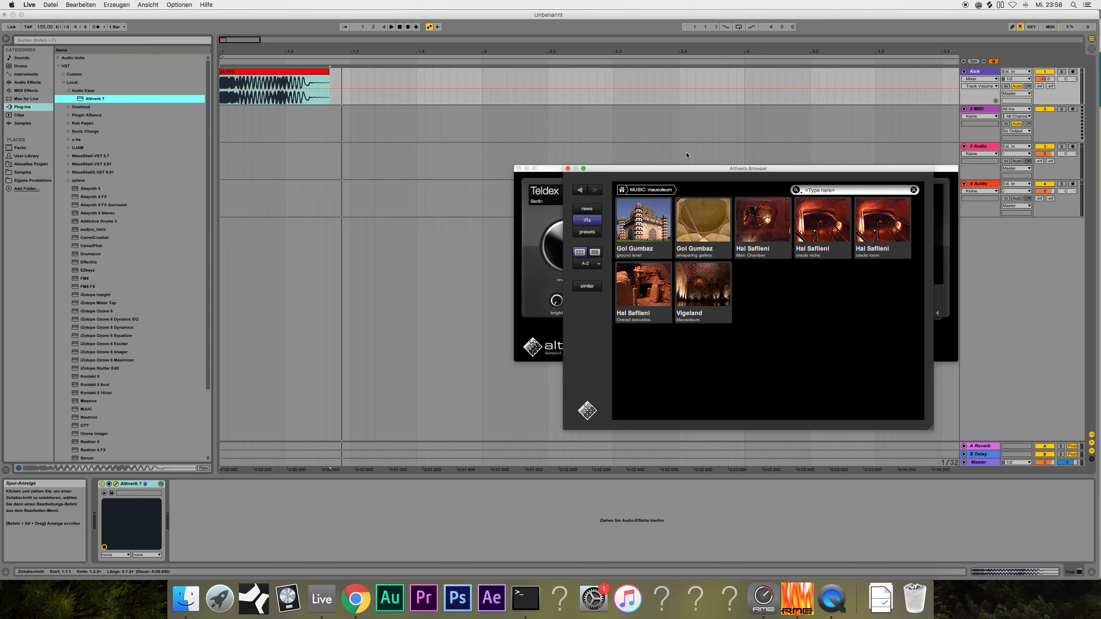
{"action": "left_click_drag", "start_coordinate": [692, 172], "coordinate": [664, 172]}
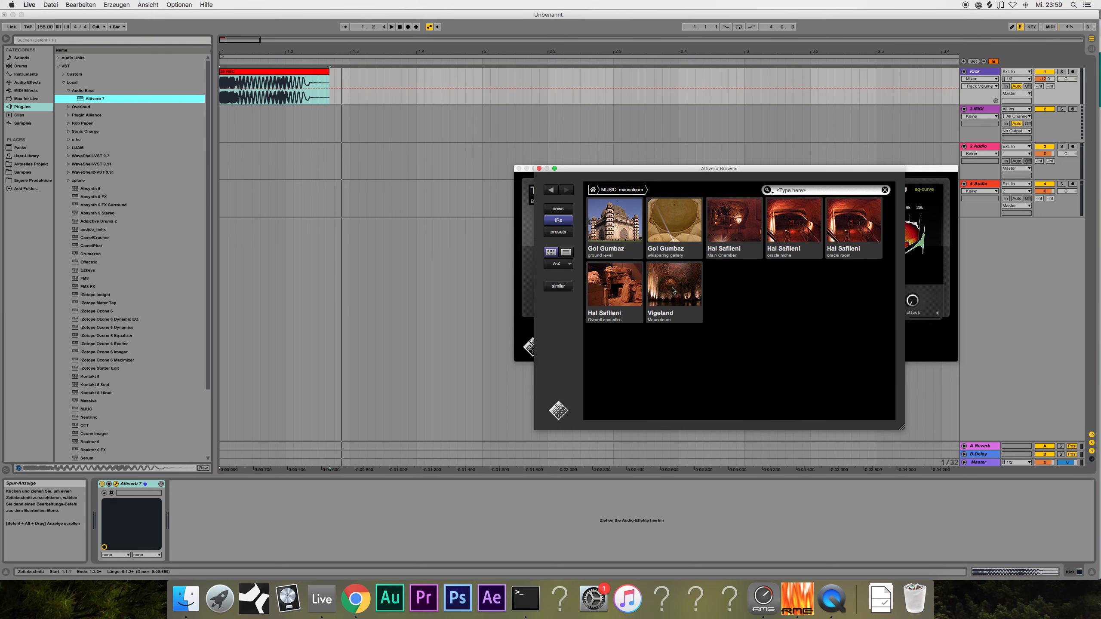
{"action": "left_click", "coordinate": [671, 297]}
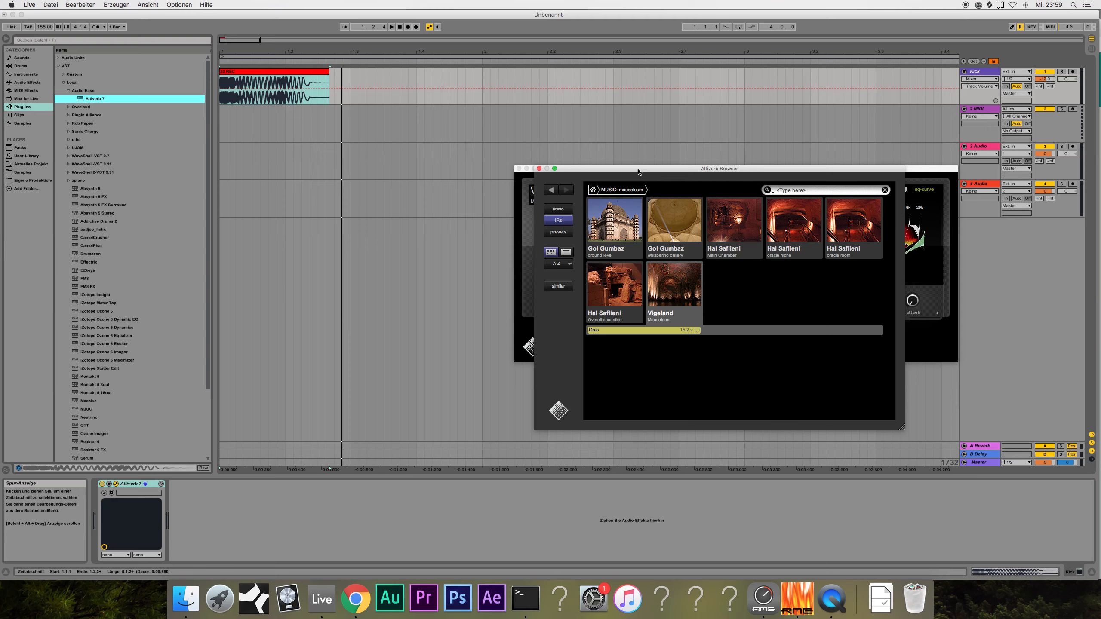
Move the Altiverb browser and plug-in windows apart to view the loaded Vigeland reverb, and close the plug-in windows
{"action": "left_click_drag", "start_coordinate": [637, 169], "coordinate": [422, 248]}
{"action": "left_click_drag", "start_coordinate": [589, 172], "coordinate": [715, 173]}
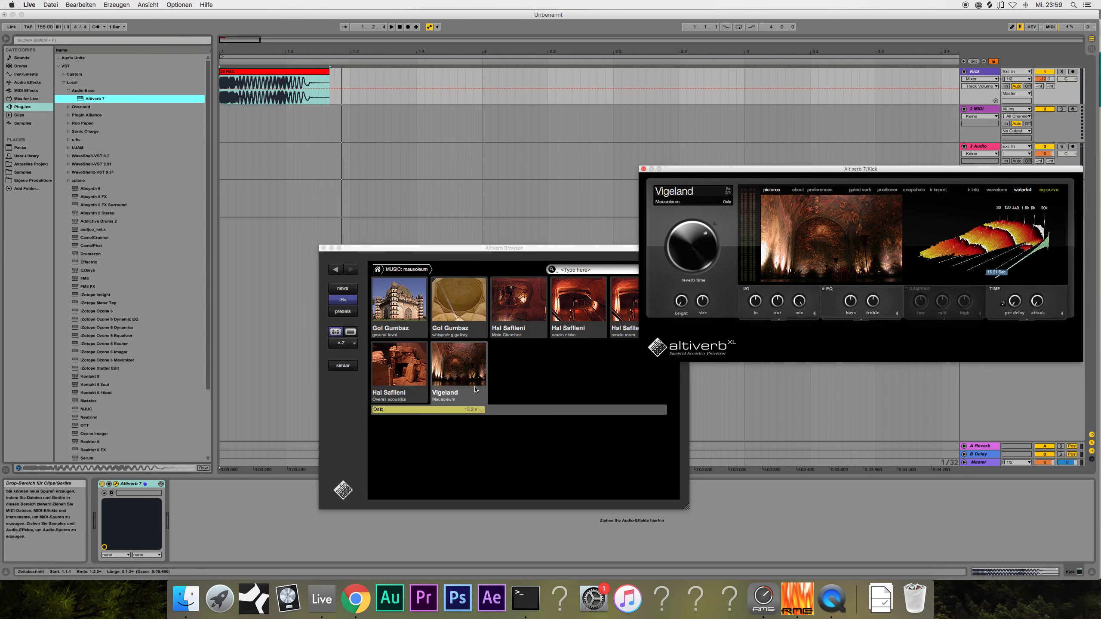
{"action": "left_click_drag", "start_coordinate": [707, 169], "coordinate": [645, 172]}
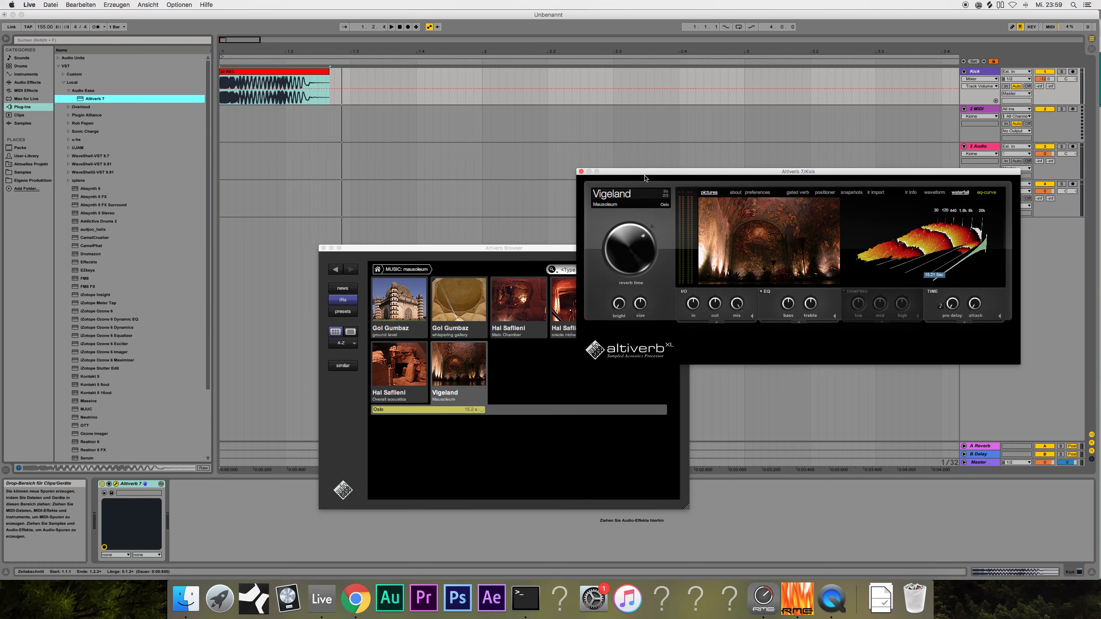
{"action": "left_click_drag", "start_coordinate": [714, 171], "coordinate": [766, 185]}
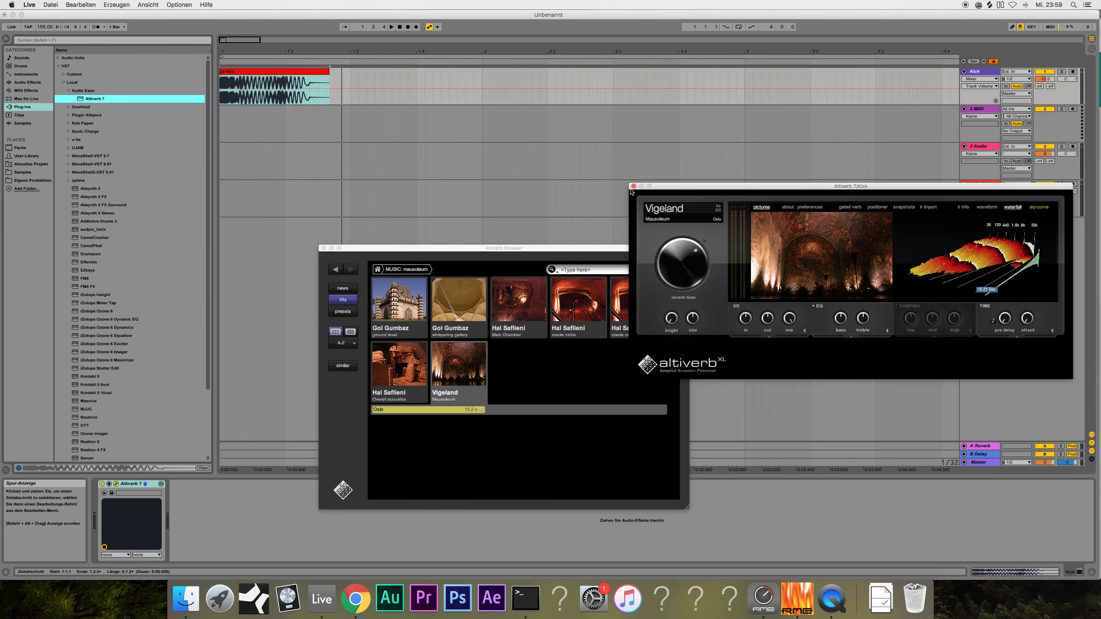
{"action": "left_click", "coordinate": [633, 187]}
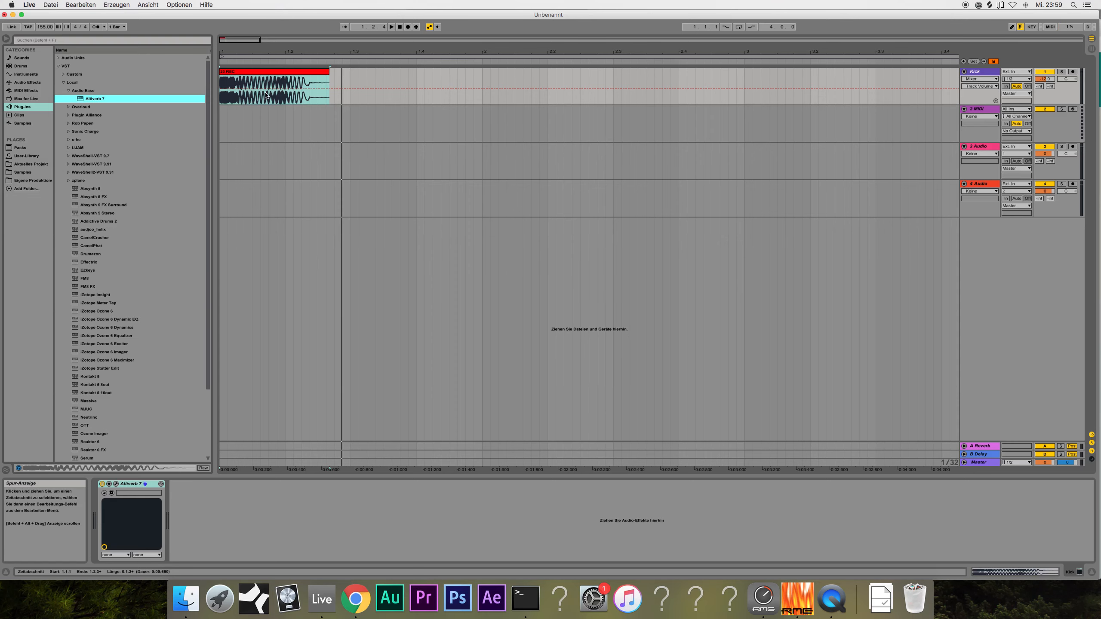
Play back the Kick track from the beginning with the Altiverb reverb, and stop playback
{"action": "left_click", "coordinate": [266, 74]}
{"action": "left_click_drag", "start_coordinate": [246, 52], "coordinate": [393, 51]}
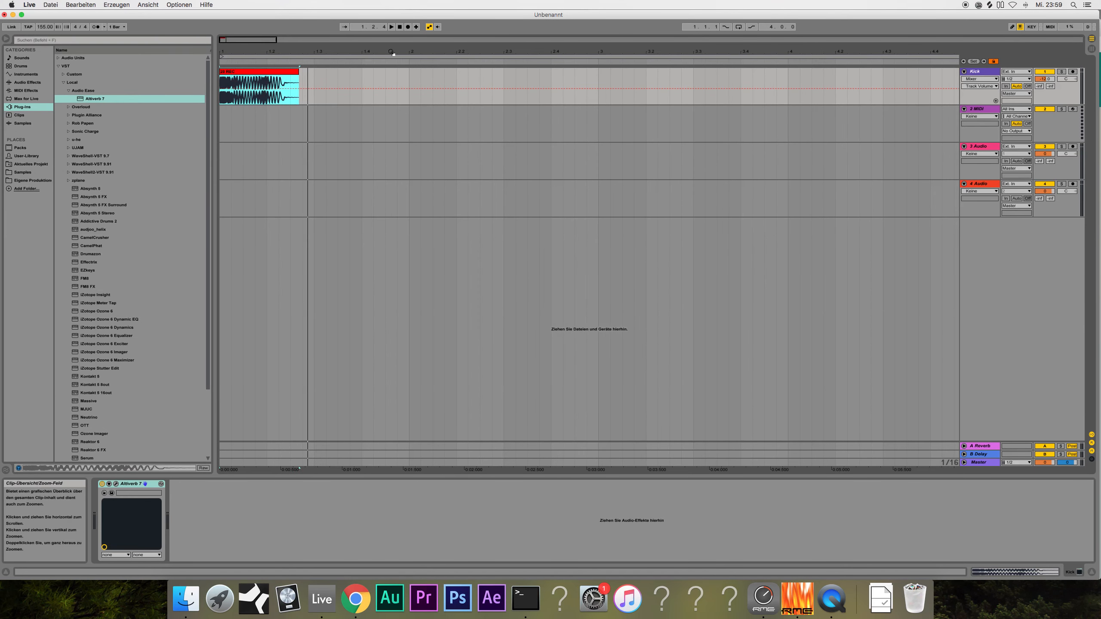
{"action": "left_click", "coordinate": [400, 27]}
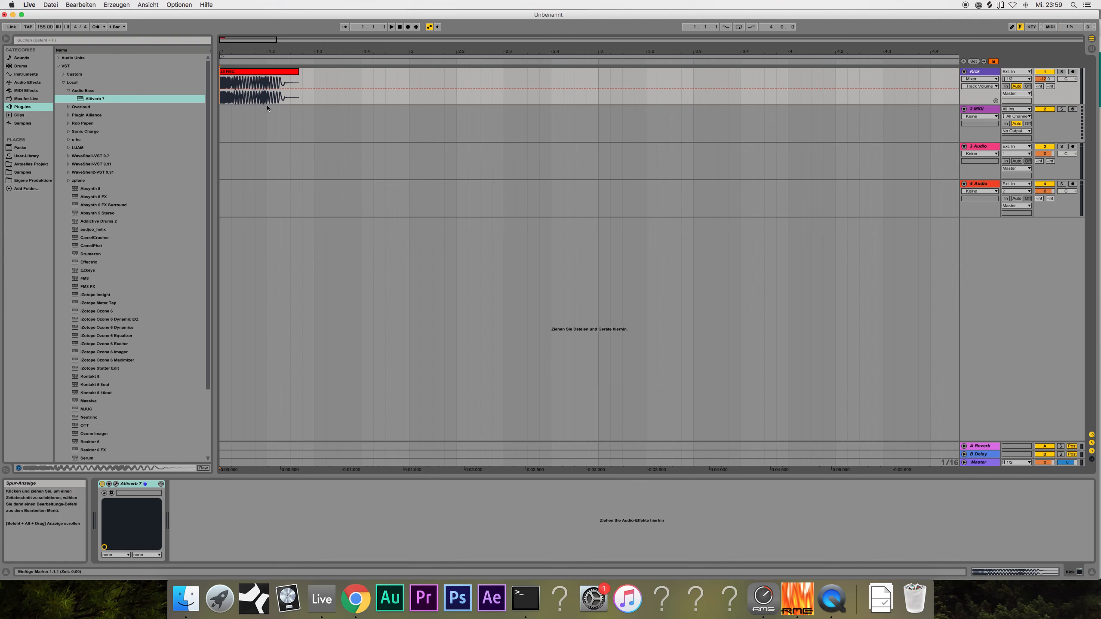
{"action": "key", "text": "space"}
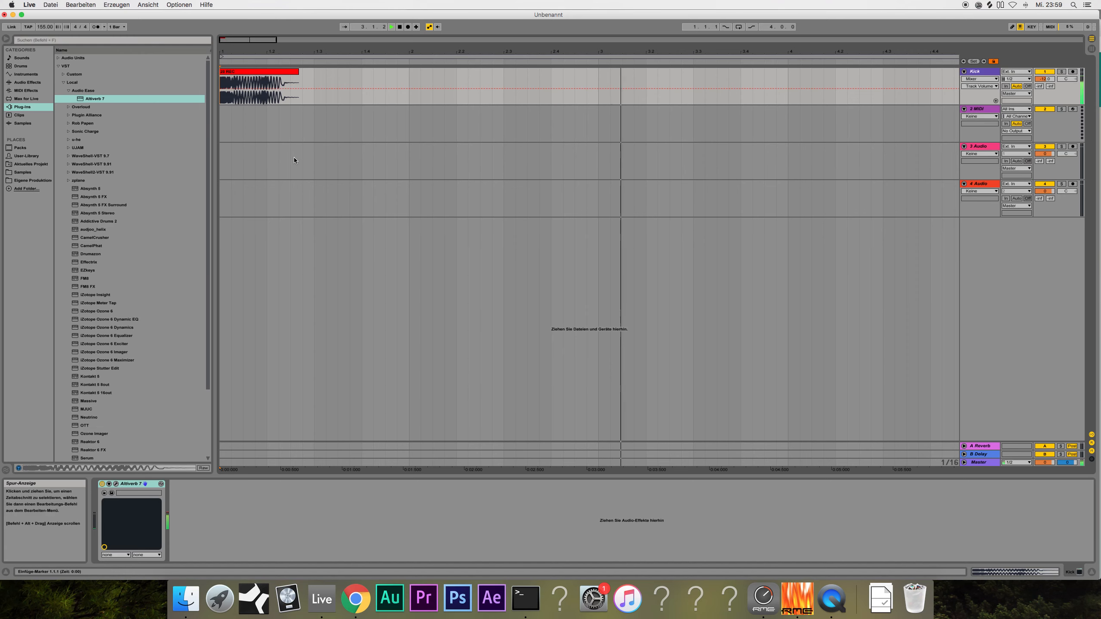
{"action": "key", "text": "space"}
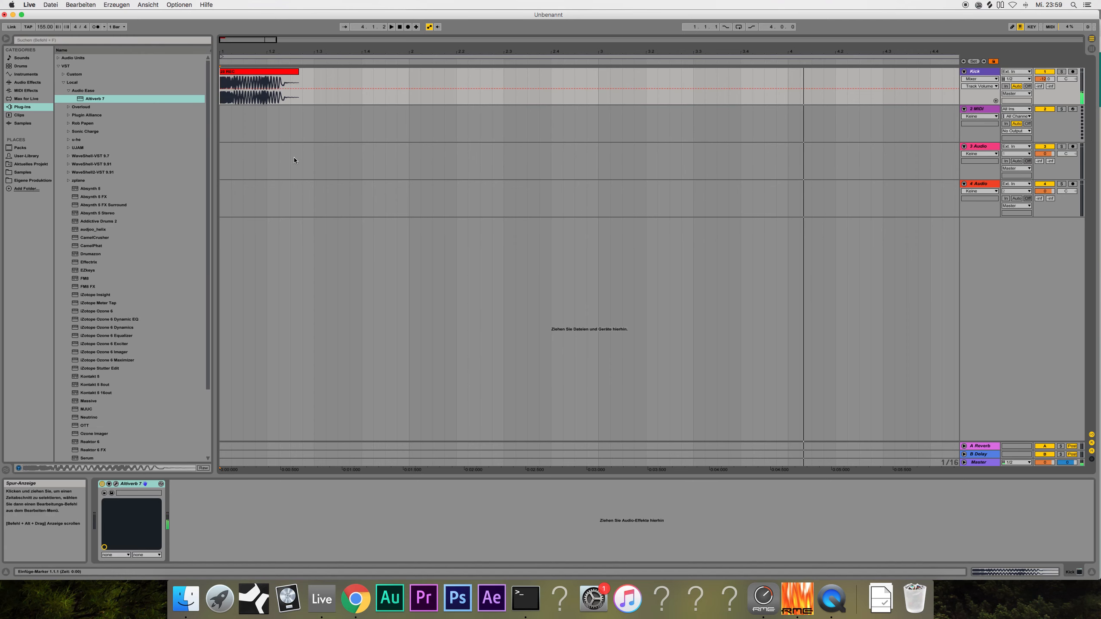
Unfold Altiverb 7's parameters and show the Dry/Wet automation on the Kick track
{"action": "left_click_drag", "start_coordinate": [227, 50], "coordinate": [227, 65]}
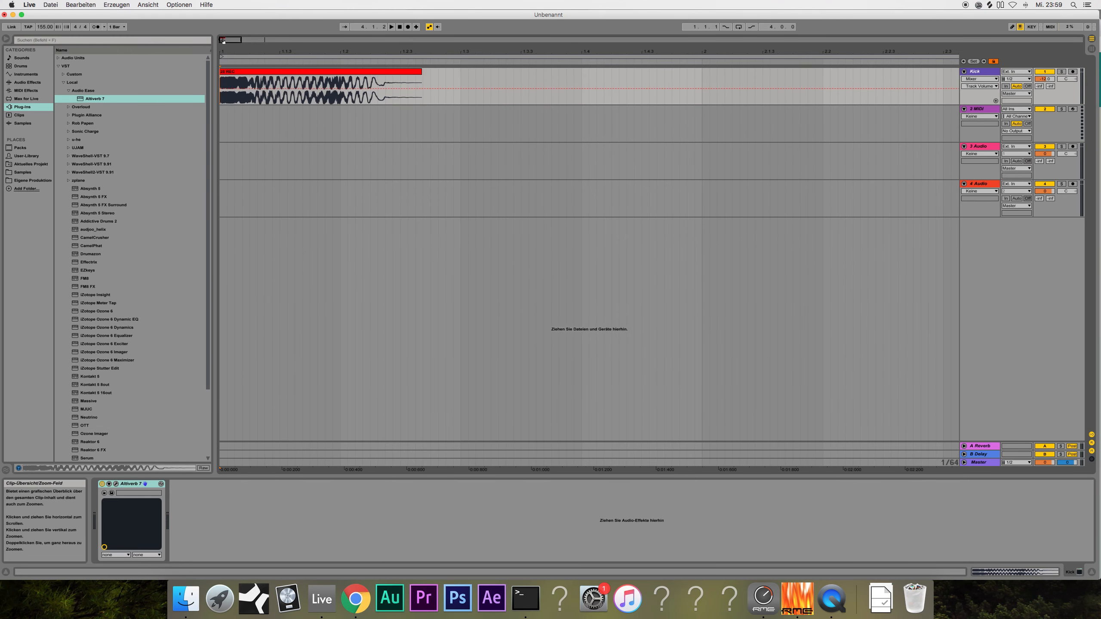
{"action": "left_click", "coordinate": [274, 74]}
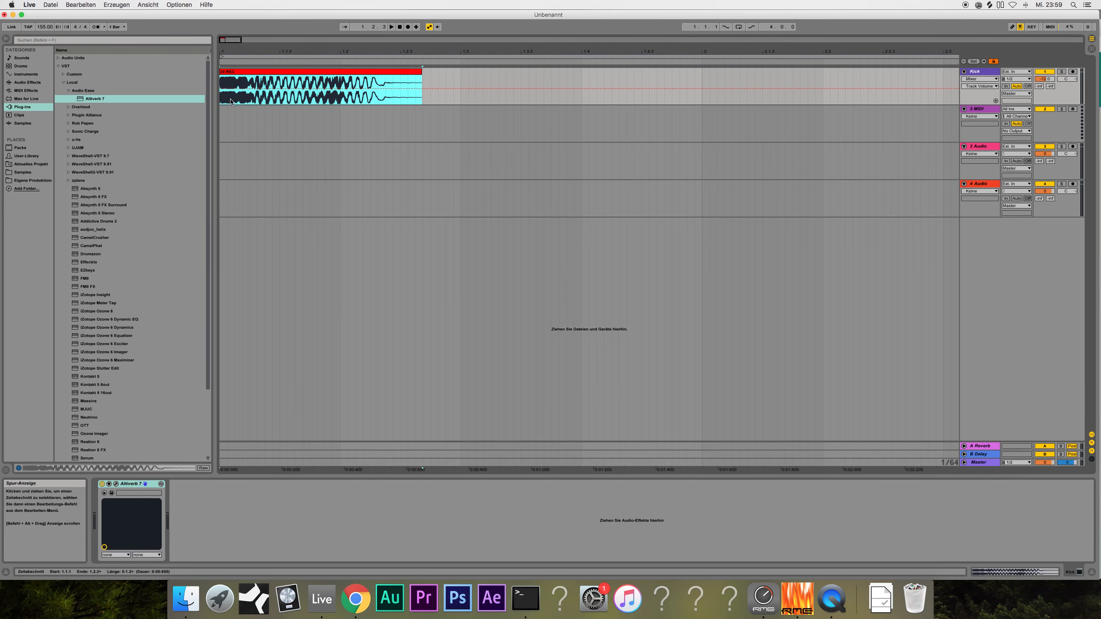
{"action": "left_click_drag", "start_coordinate": [237, 42], "coordinate": [230, 49]}
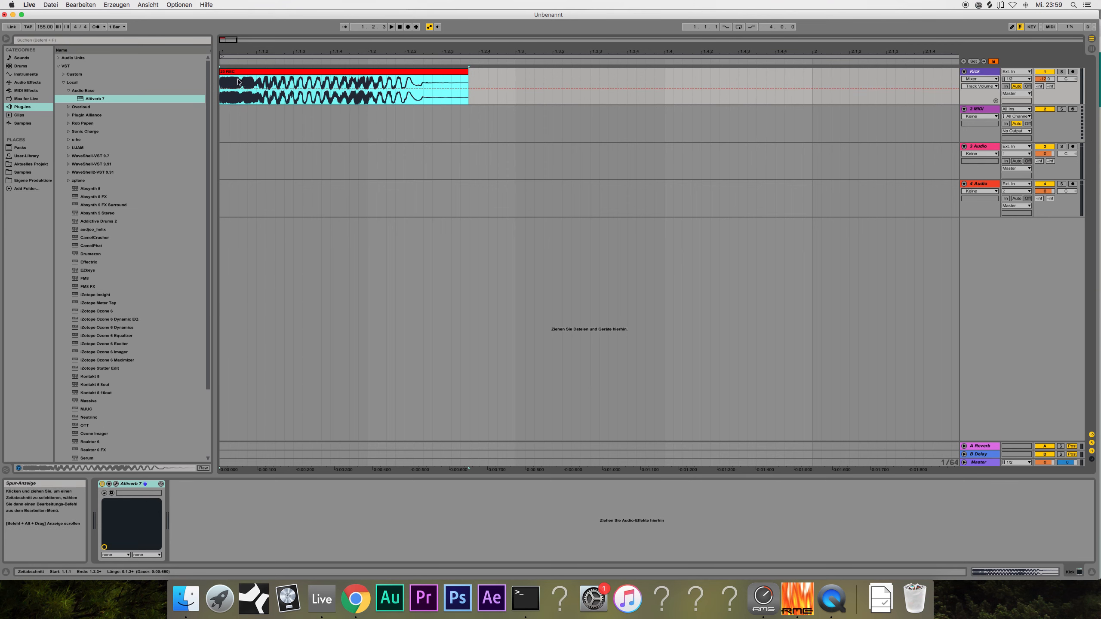
{"action": "left_click", "coordinate": [238, 104]}
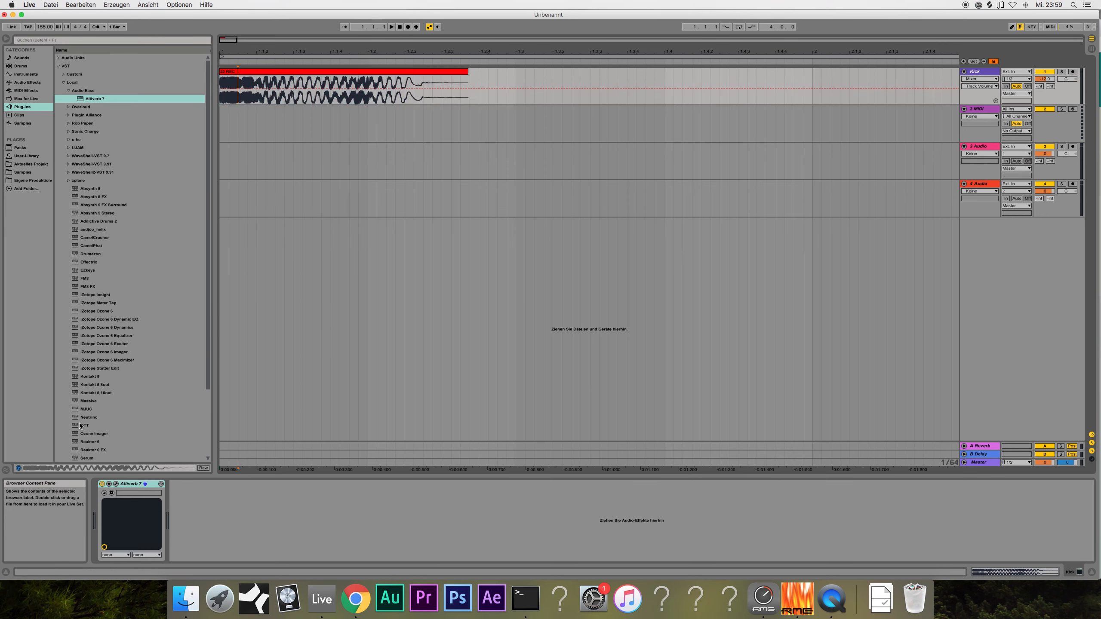
{"action": "left_click", "coordinate": [109, 484]}
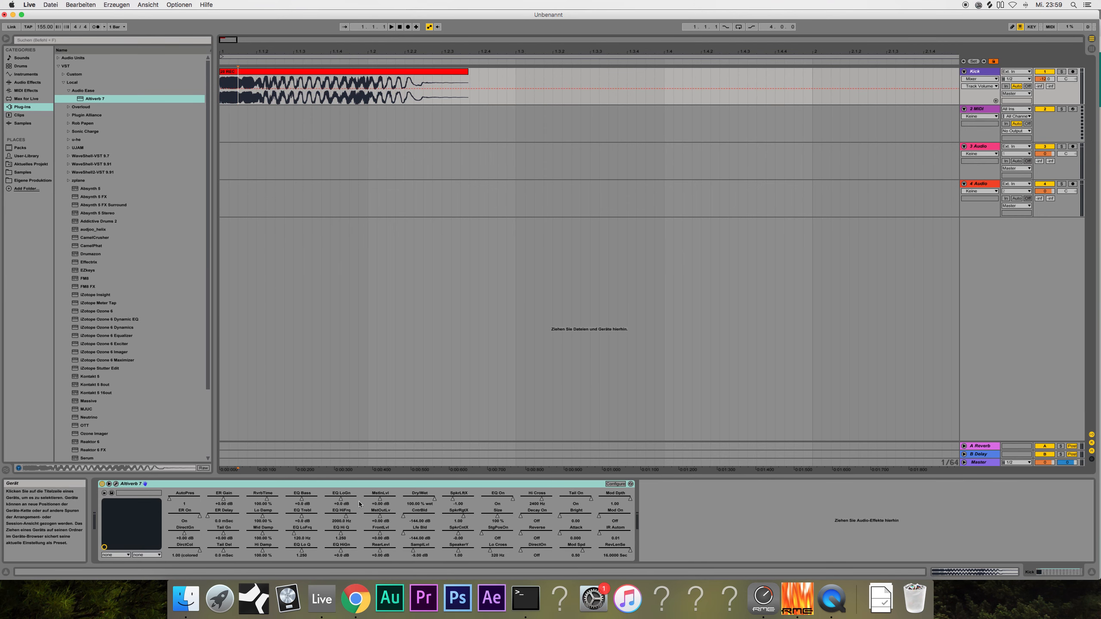
{"action": "right_click", "coordinate": [434, 500]}
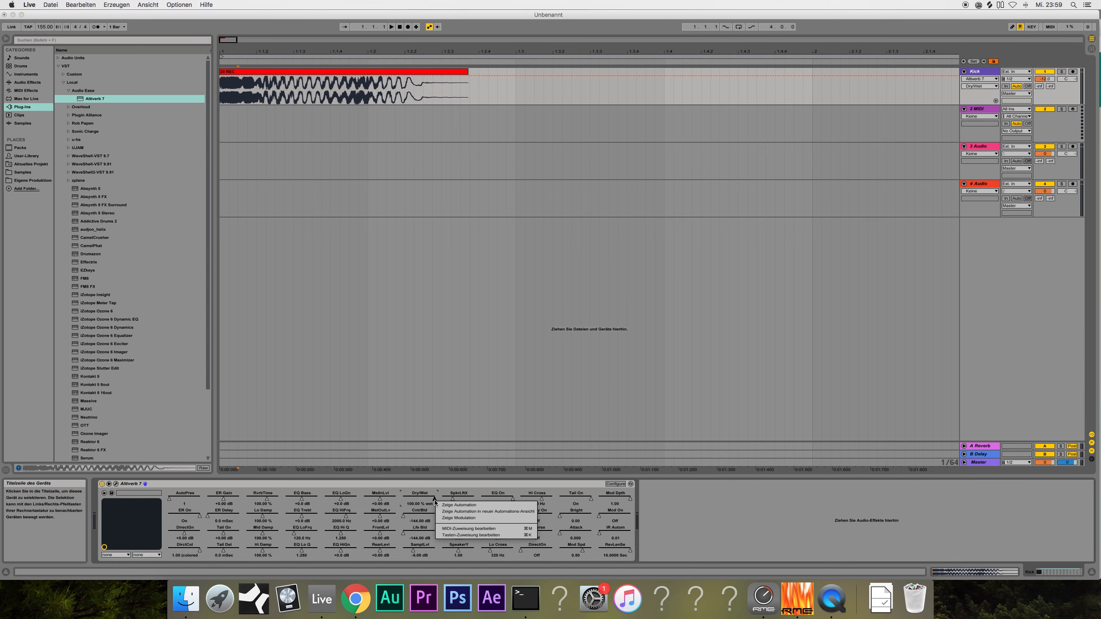
{"action": "left_click", "coordinate": [427, 488]}
{"action": "right_click", "coordinate": [437, 501]}
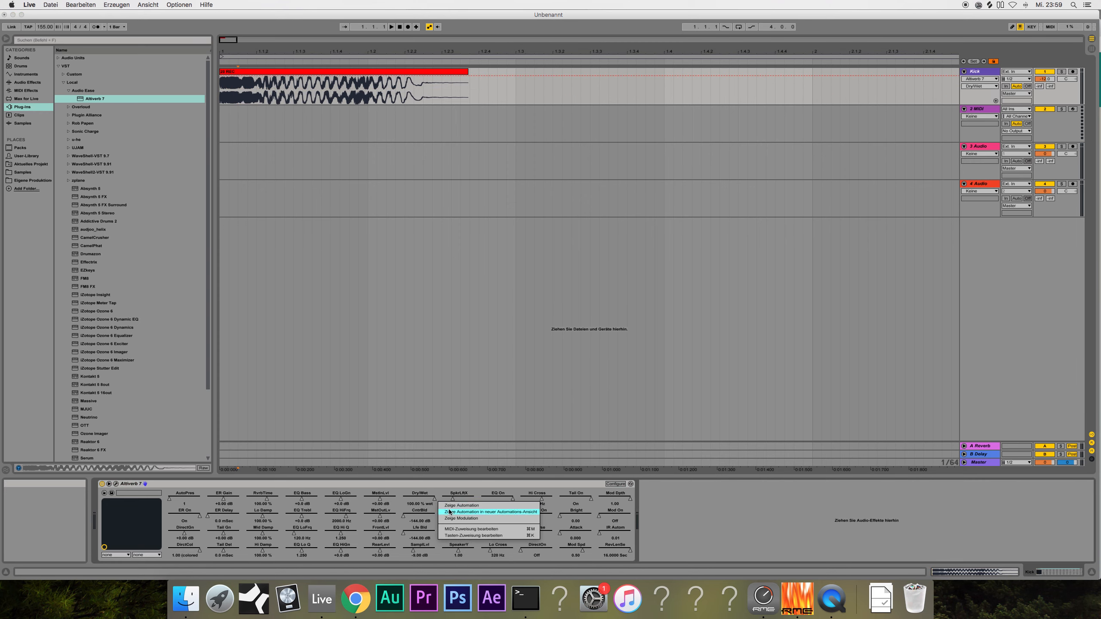
{"action": "left_click", "coordinate": [460, 506]}
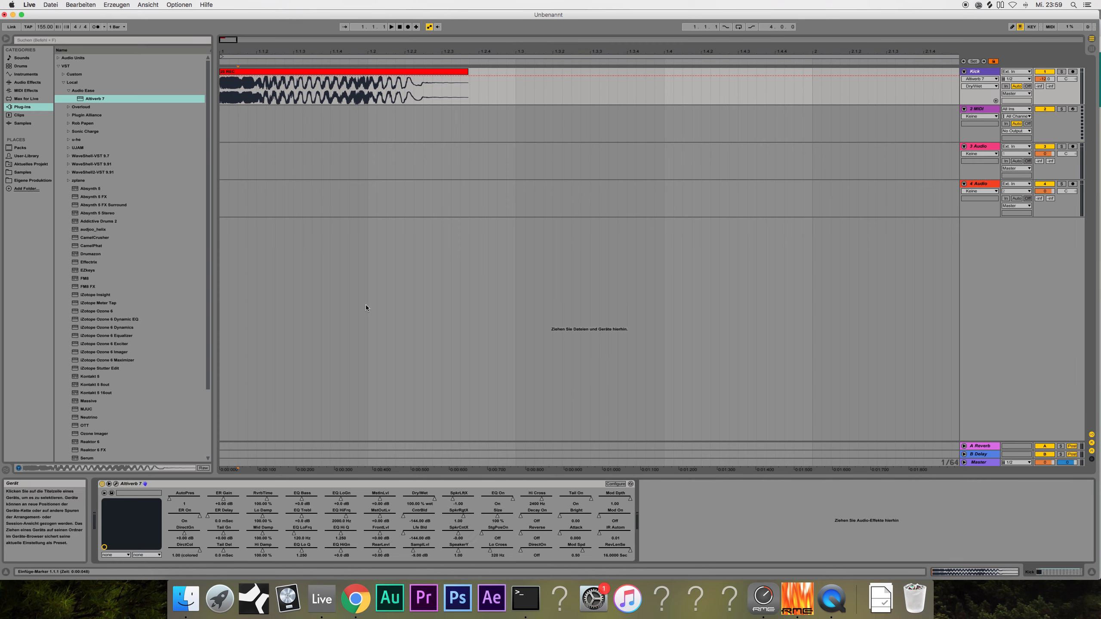
Draw Altiverb Dry/Wet automation that stays almost dry during the kick's attack and rises steeply to wet right after it
{"action": "left_click_drag", "start_coordinate": [241, 81], "coordinate": [225, 107]}
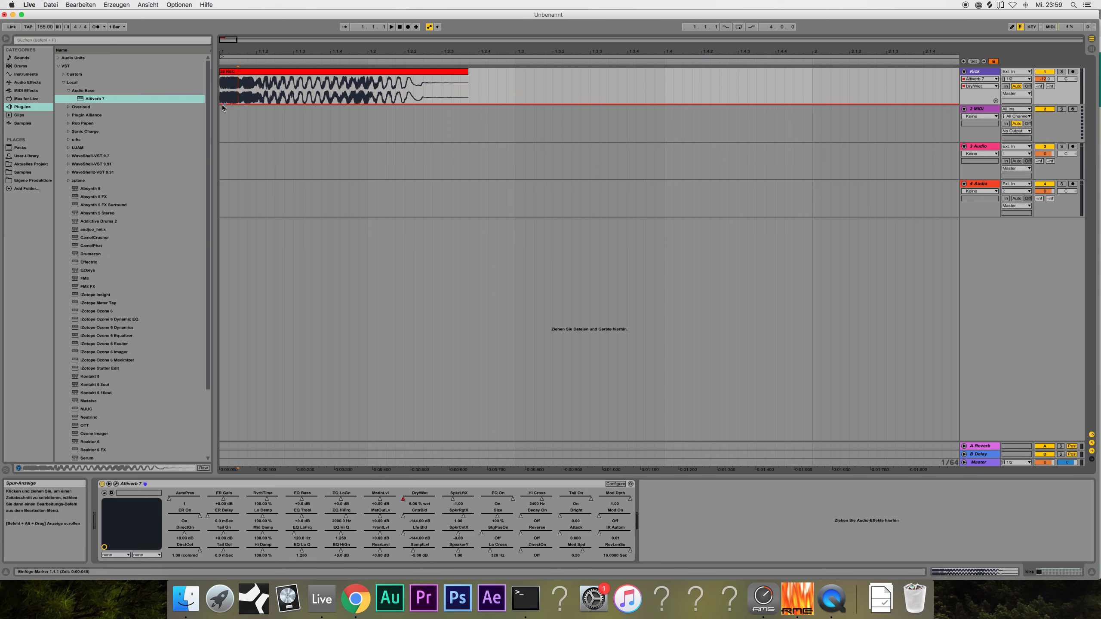
{"action": "left_click", "coordinate": [239, 103]}
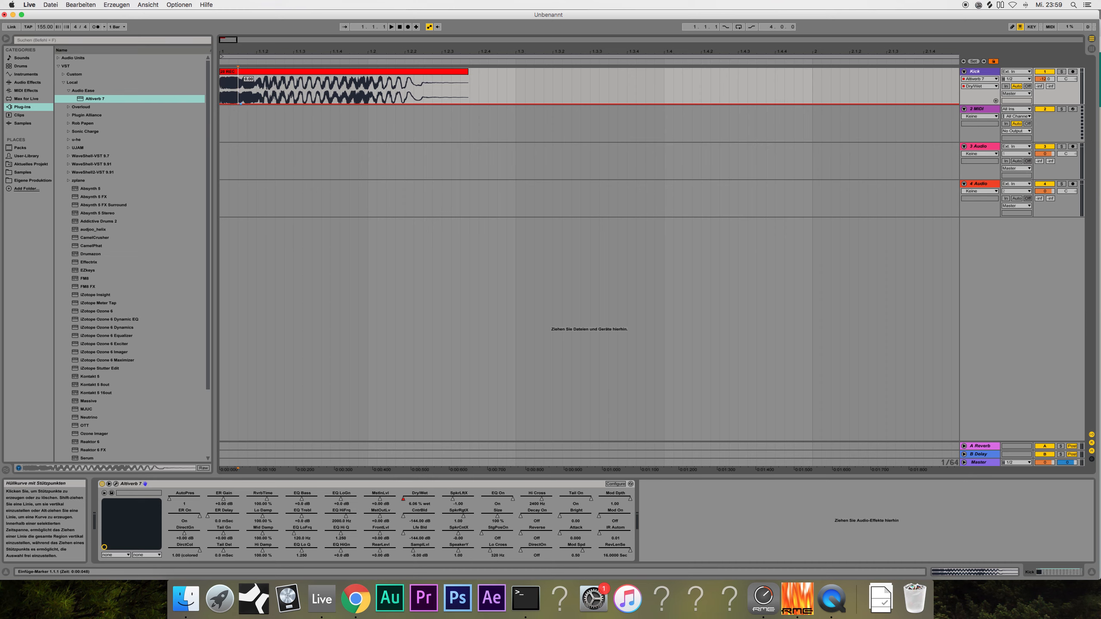
{"action": "left_click_drag", "start_coordinate": [244, 104], "coordinate": [257, 83]}
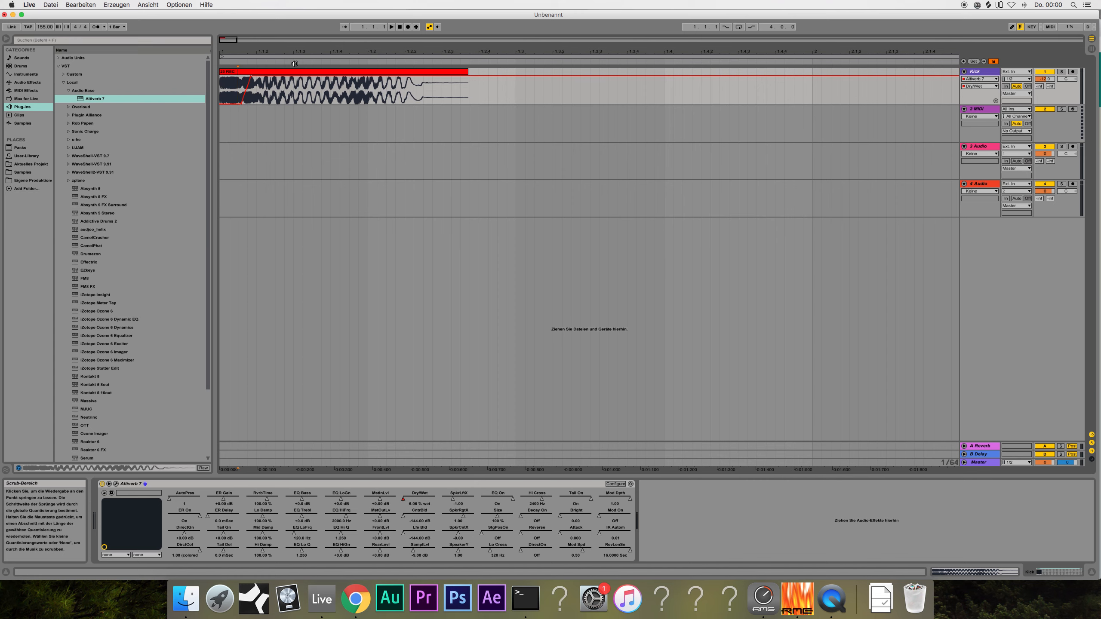
Play back the kick from the start with the Altiverb Dry/Wet automation, and stop playback
{"action": "left_click", "coordinate": [399, 27]}
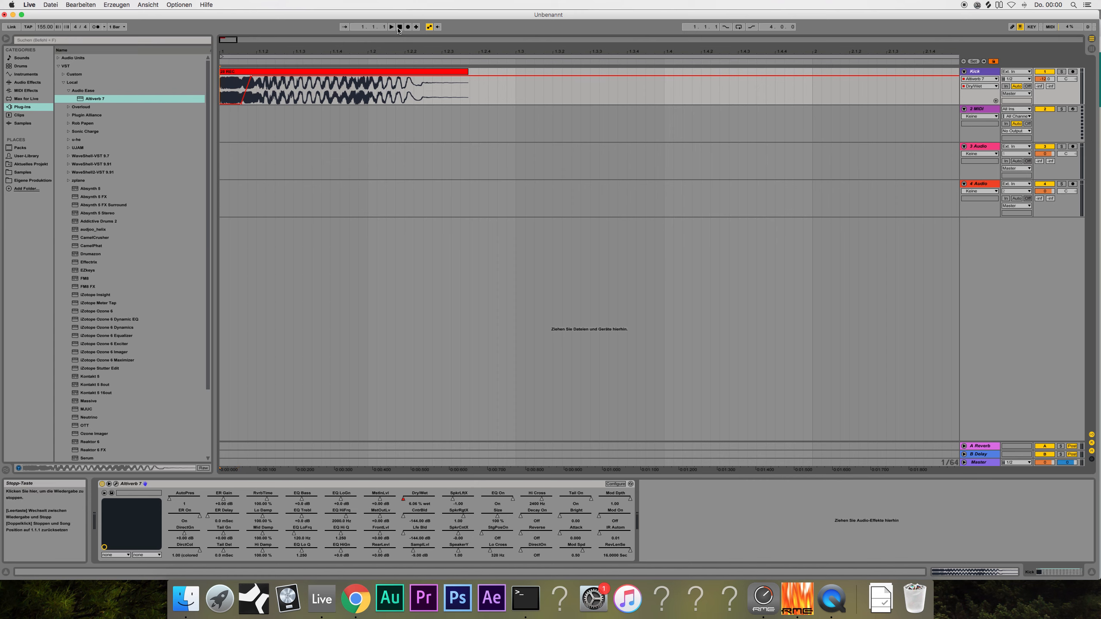
{"action": "key", "text": "space"}
{"action": "key", "text": "minus"}
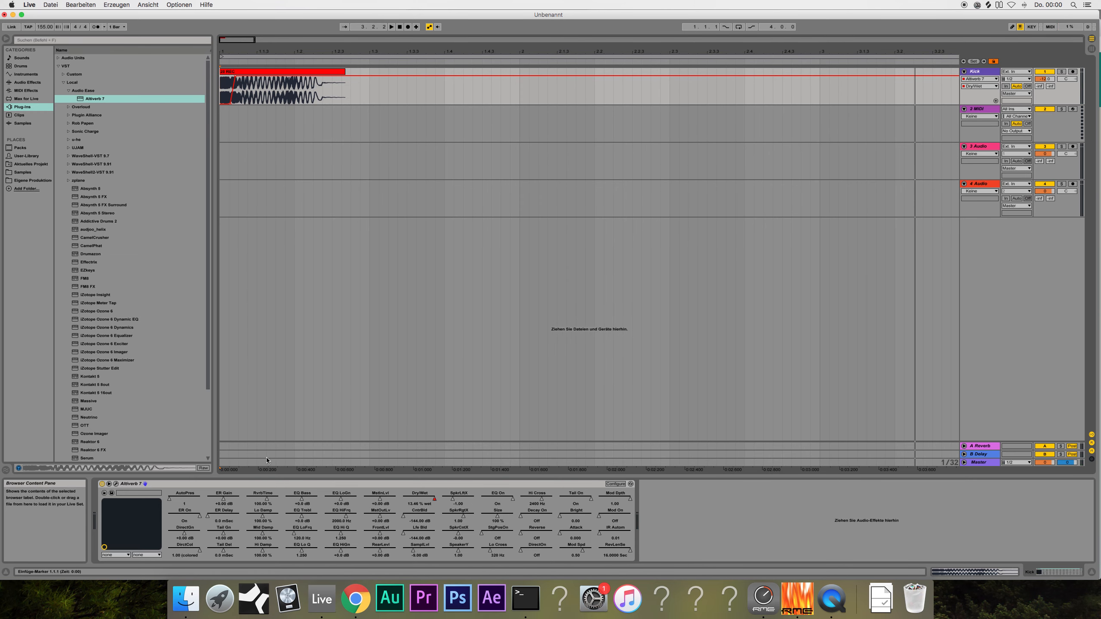
Delete Altiverb 7 from the Kick track and collapse the Local VST folder in the browser
{"action": "left_click", "coordinate": [182, 484]}
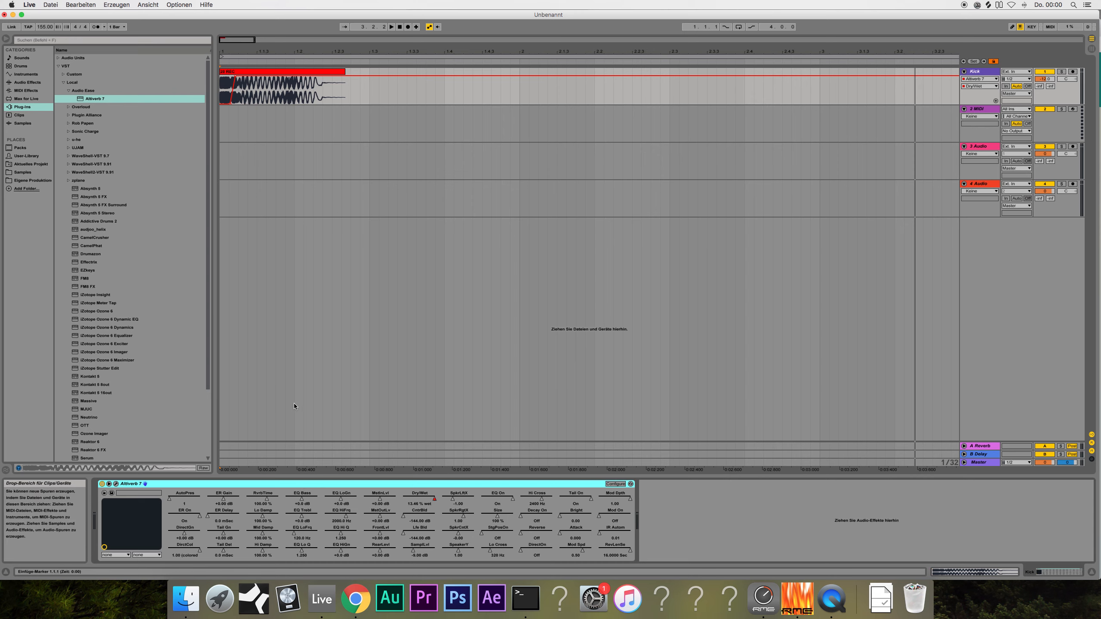
{"action": "key", "text": "Delete"}
{"action": "left_click", "coordinate": [63, 82]}
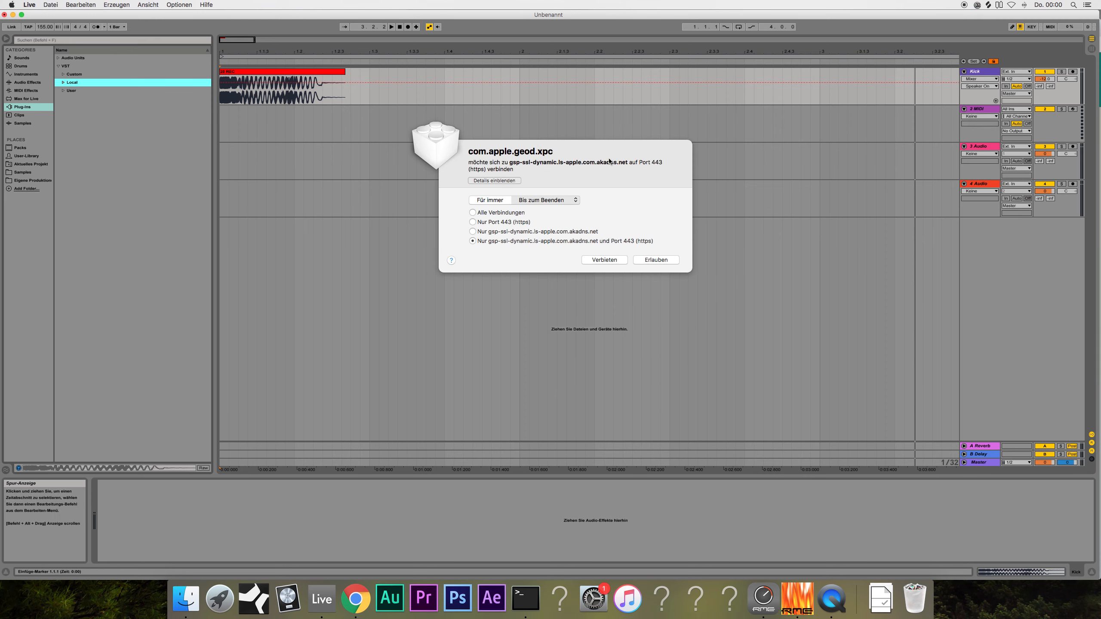
Permanently deny the com.apple.geod.xpc connection request for its host on port 443
{"action": "left_click", "coordinate": [498, 202]}
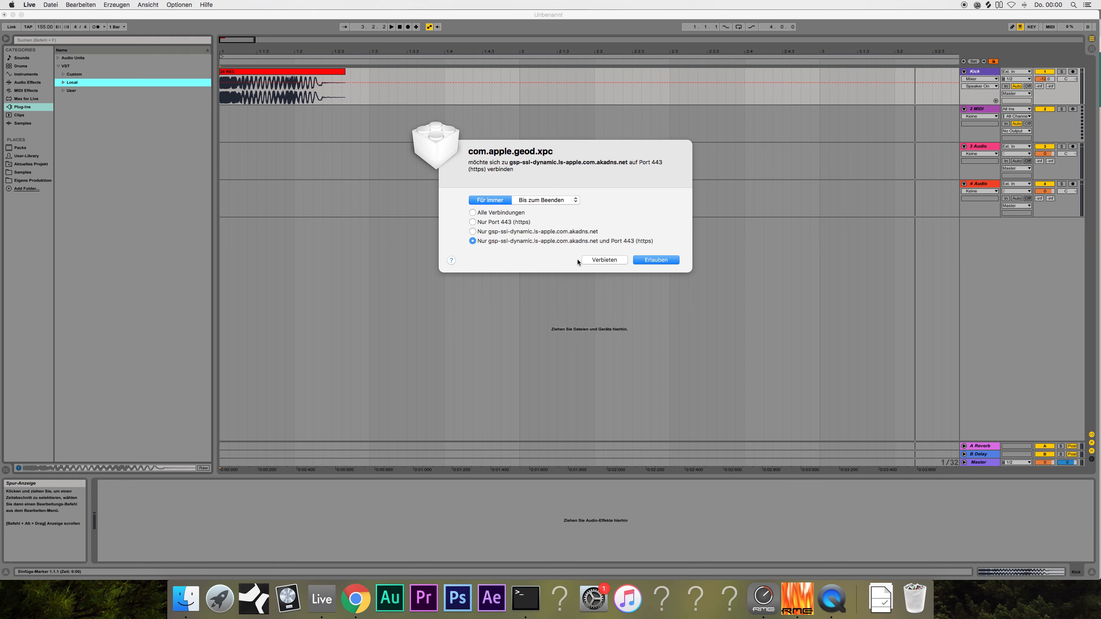
{"action": "left_click", "coordinate": [604, 260]}
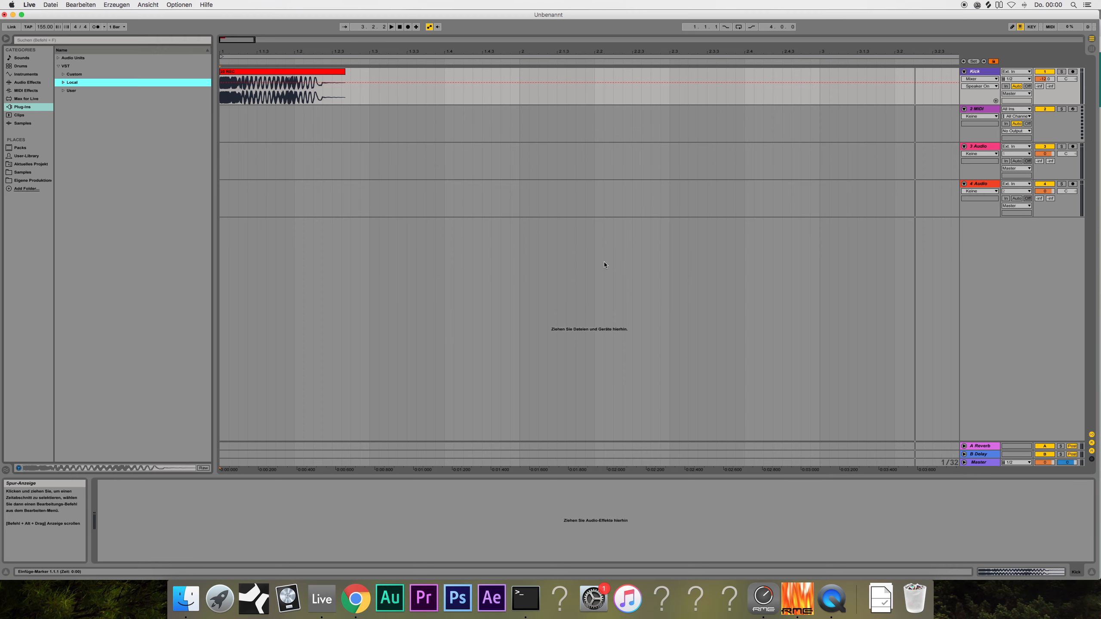
Add the Reverb audio effect to the Kick track with High quality, turn off Spin, Chorus and the diffusion filters, and lengthen the decay time
{"action": "left_click", "coordinate": [26, 82]}
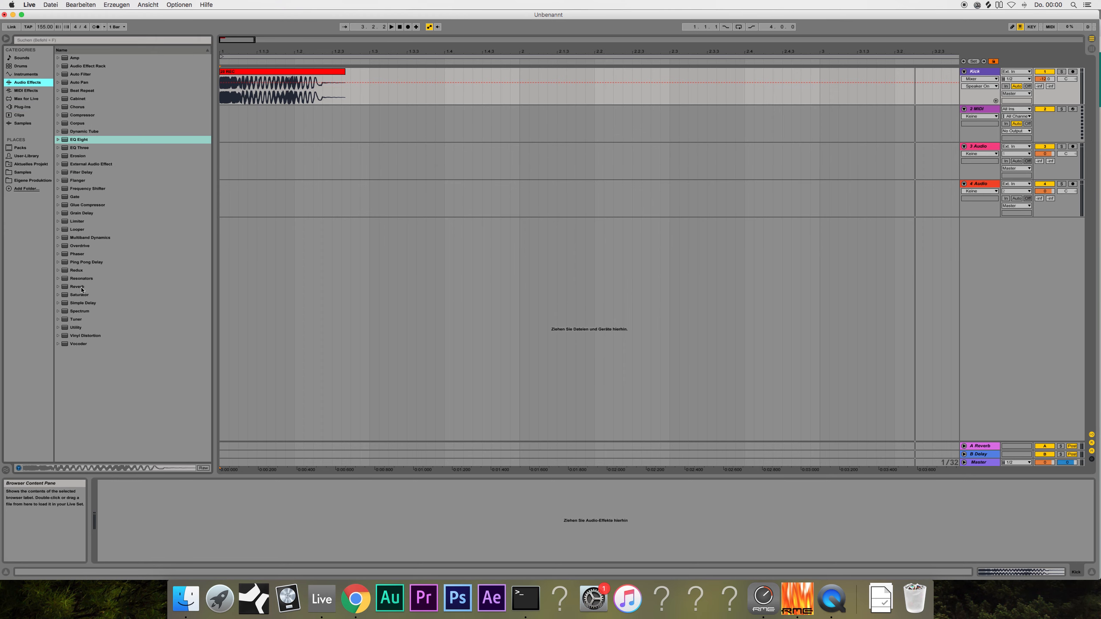
{"action": "left_click_drag", "start_coordinate": [81, 288], "coordinate": [276, 95]}
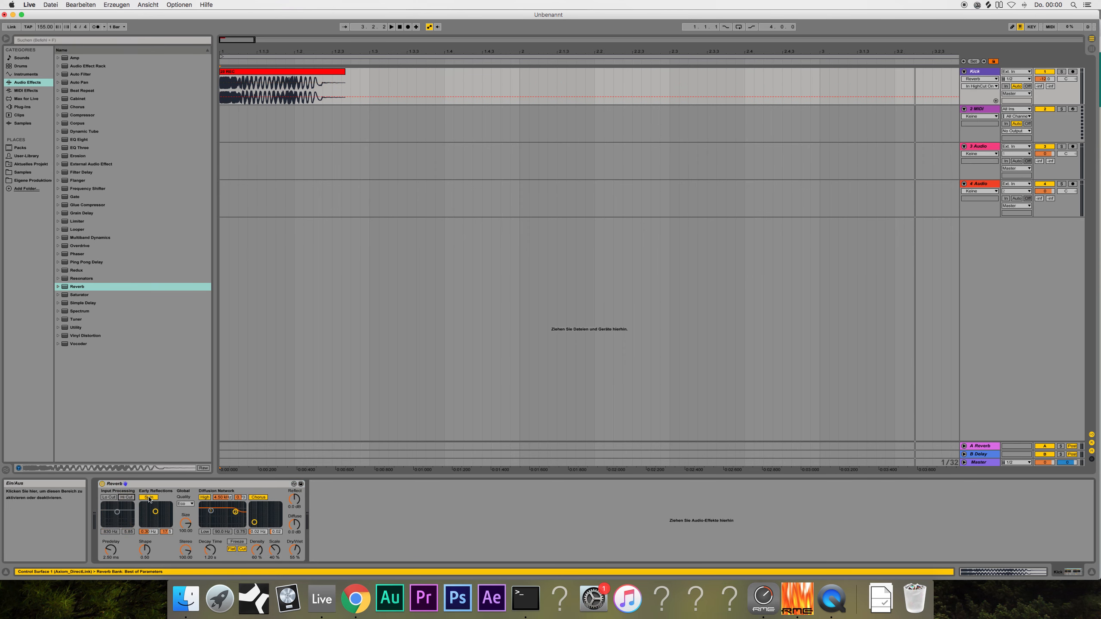
{"action": "left_click", "coordinate": [183, 504]}
{"action": "left_click", "coordinate": [182, 523]}
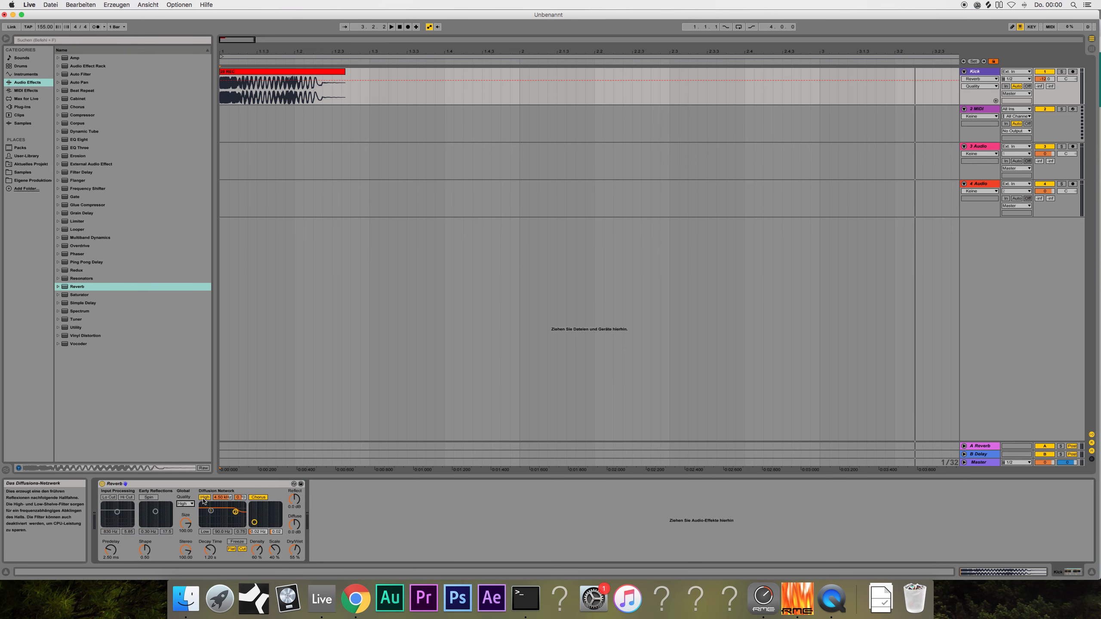
{"action": "left_click", "coordinate": [258, 498]}
{"action": "left_click_drag", "start_coordinate": [212, 557], "coordinate": [211, 558]}
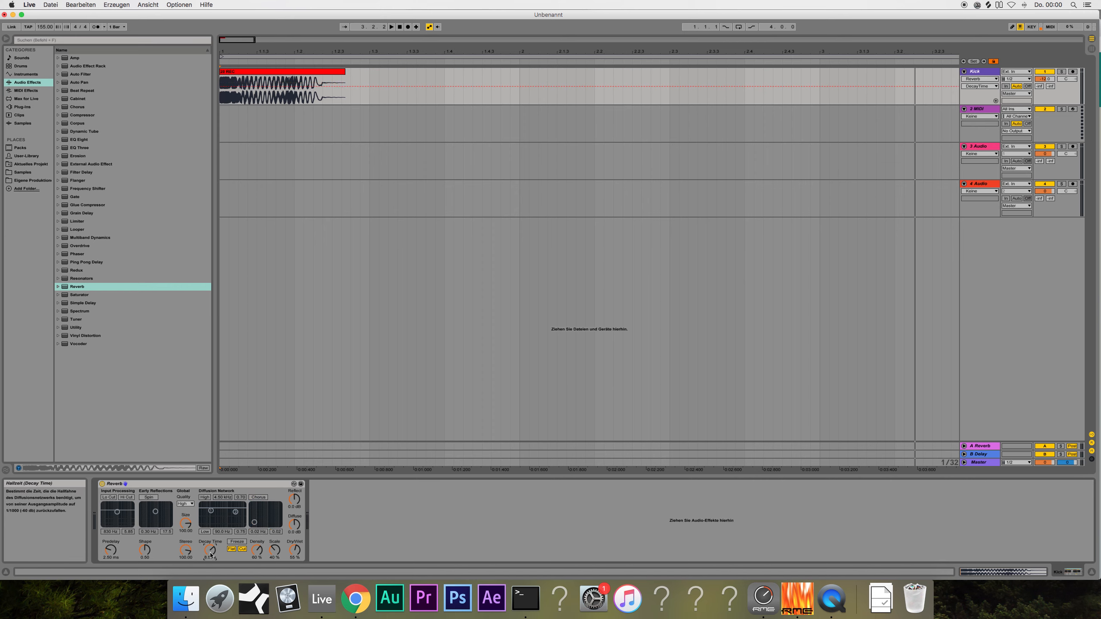
Show the Reverb's Dry/Wet automation on the Kick track and draw a rise from dry at the attack to 100 % wet
{"action": "right_click", "coordinate": [299, 554]}
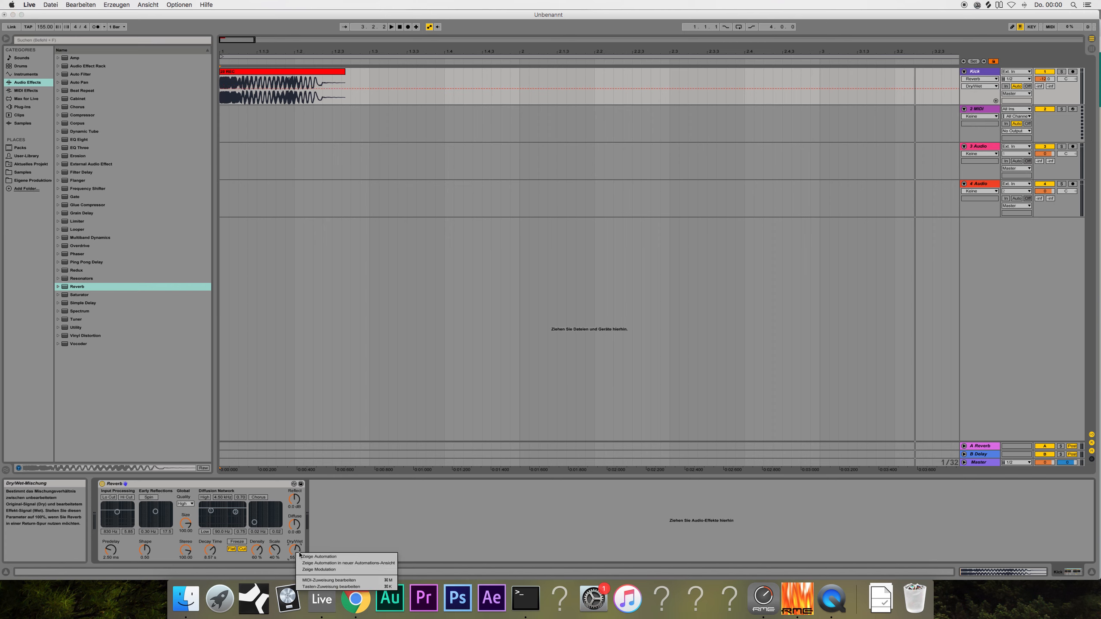
{"action": "left_click", "coordinate": [319, 556]}
{"action": "mouse_move", "coordinate": [229, 89]}
{"action": "left_mouse_down"}
{"action": "mouse_move", "coordinate": [233, 103]}
{"action": "mouse_move", "coordinate": [246, 76]}
{"action": "left_mouse_up"}
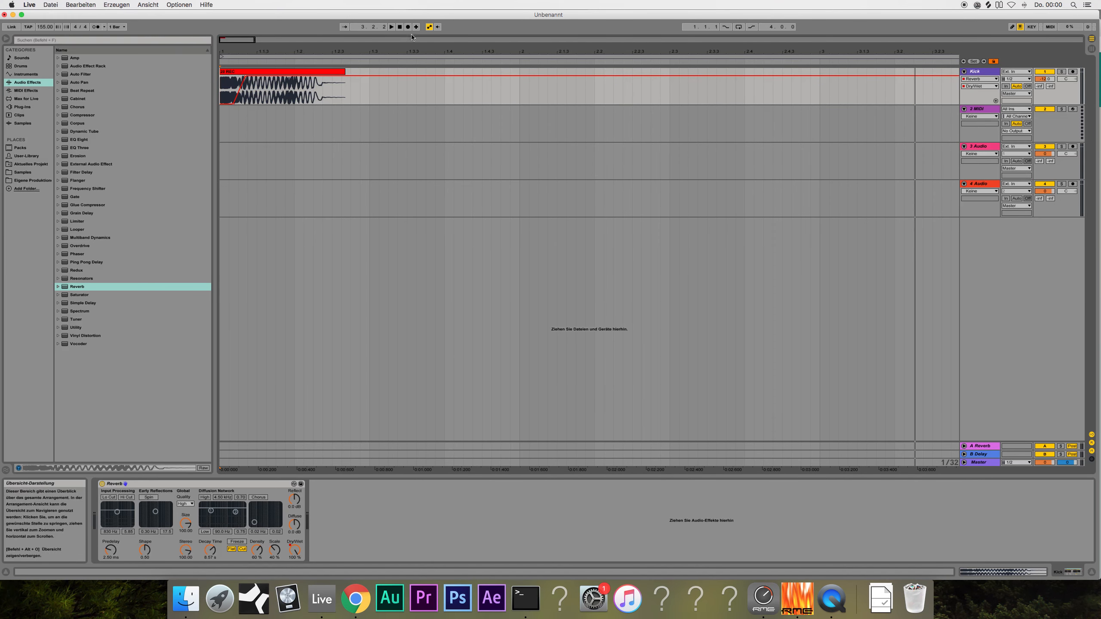
Play back the kick with the automated Reverb, stop, and return the song position to the start
{"action": "left_click", "coordinate": [392, 27]}
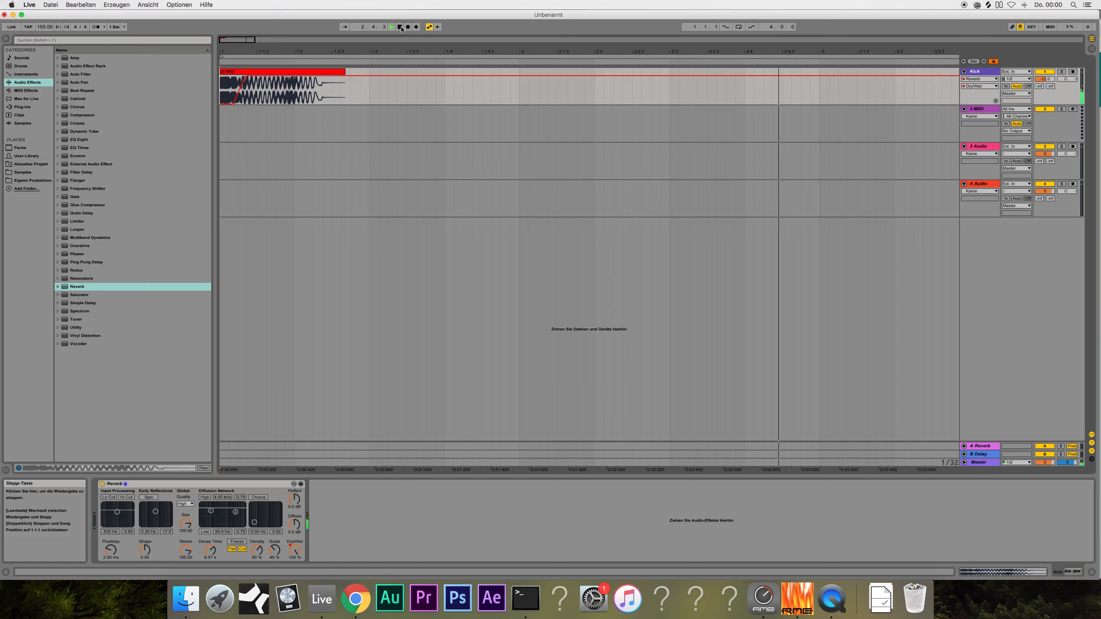
{"action": "left_click", "coordinate": [400, 27]}
{"action": "left_click", "coordinate": [389, 87]}
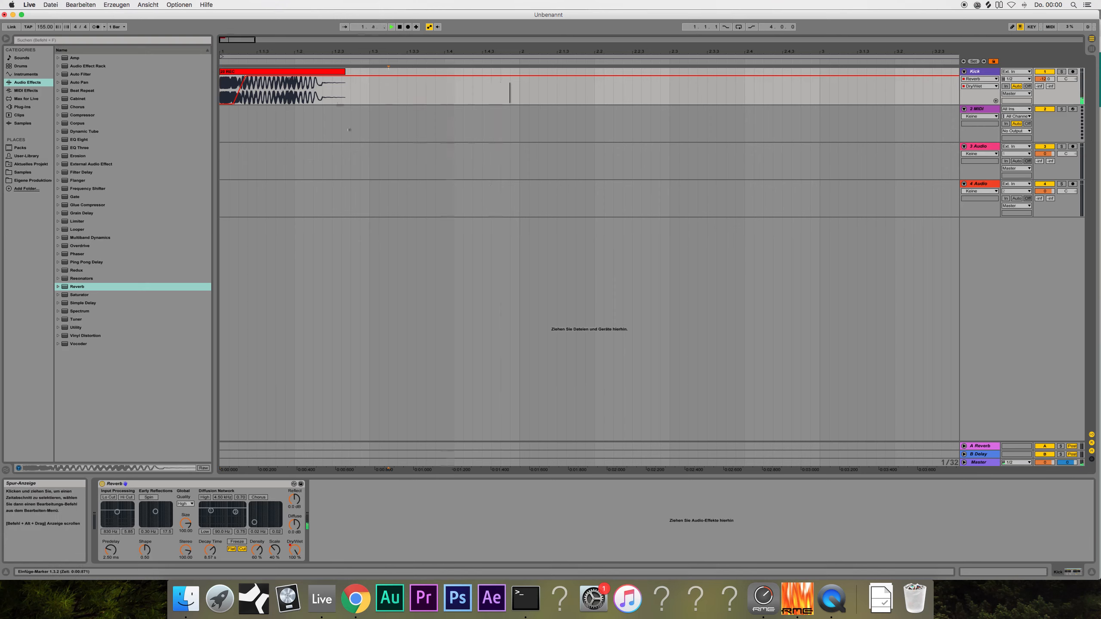
{"action": "double_click", "coordinate": [401, 27]}
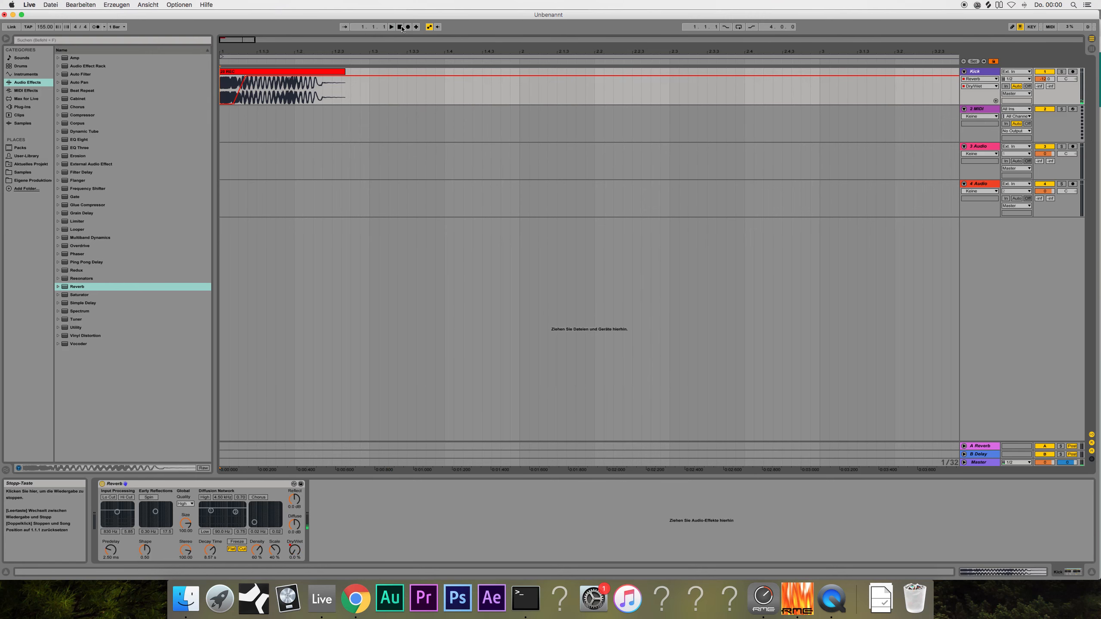
Delete the Reverb effect from the Kick track
{"action": "left_click", "coordinate": [210, 482]}
{"action": "key", "text": "Delete"}
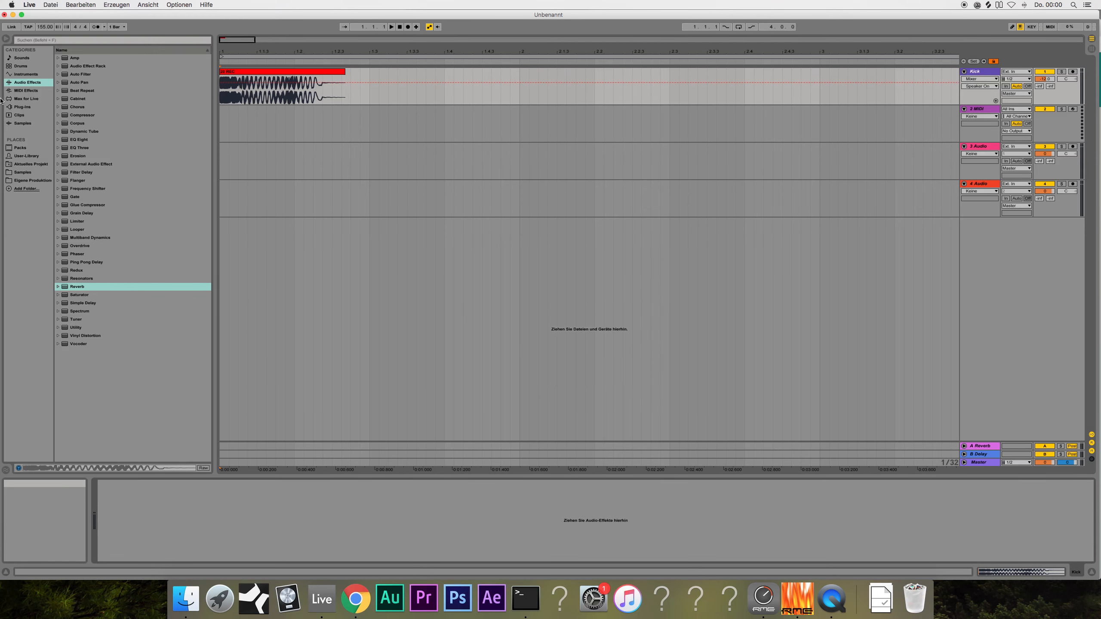
Load the Audio Unit ValhallaRoom from Valhalla DSP onto the Kick track and unfold its parameters
{"action": "left_click", "coordinate": [31, 107]}
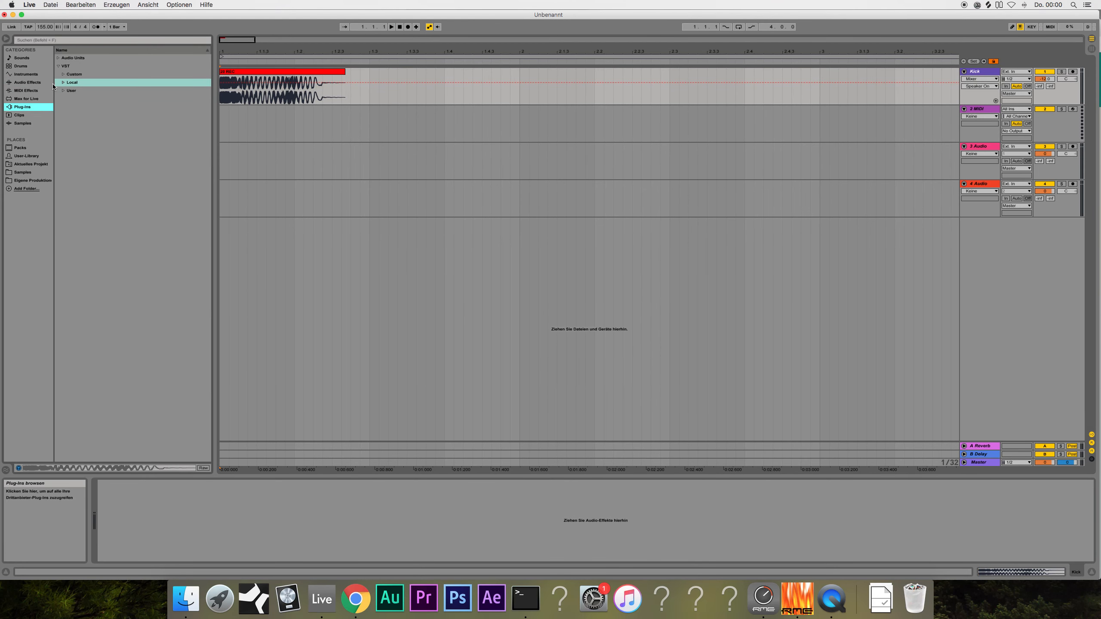
{"action": "left_click", "coordinate": [56, 58]}
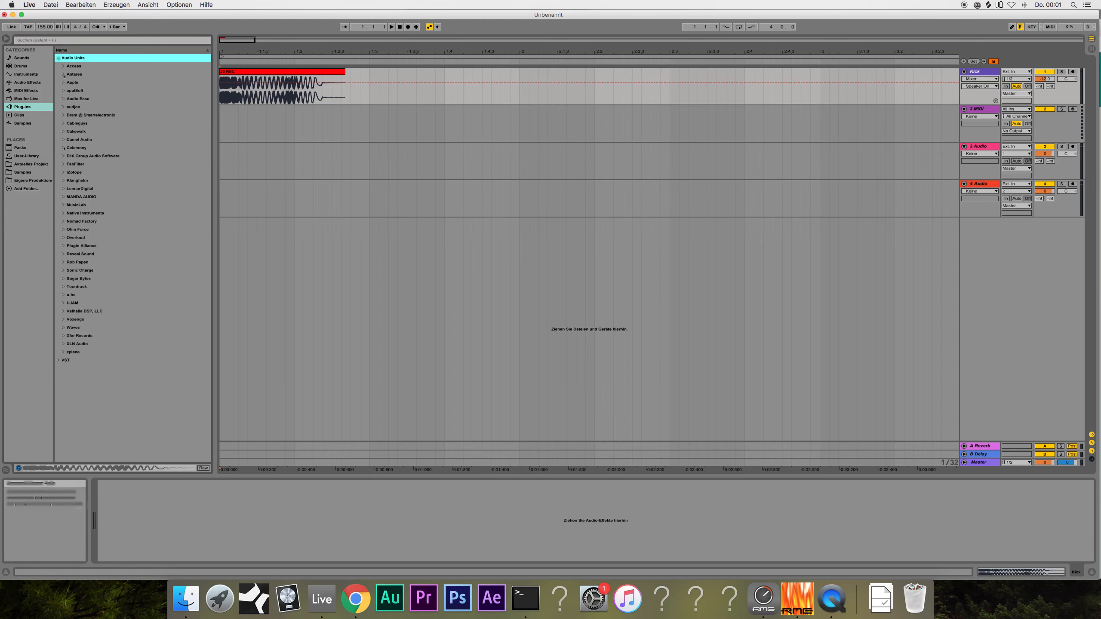
{"action": "left_click", "coordinate": [63, 311]}
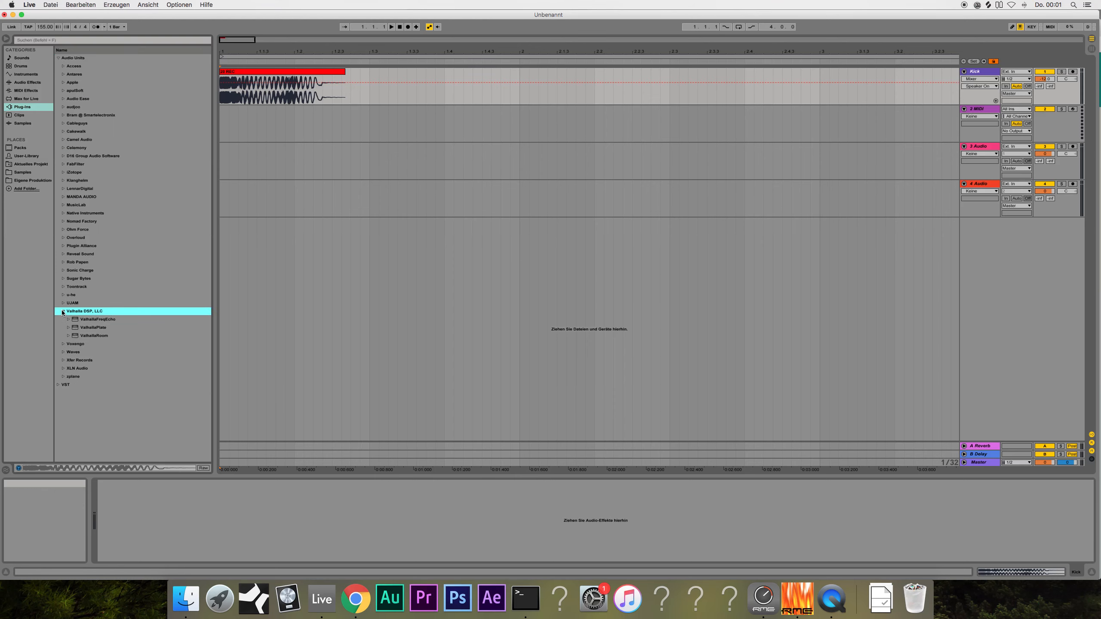
{"action": "double_click", "coordinate": [95, 335]}
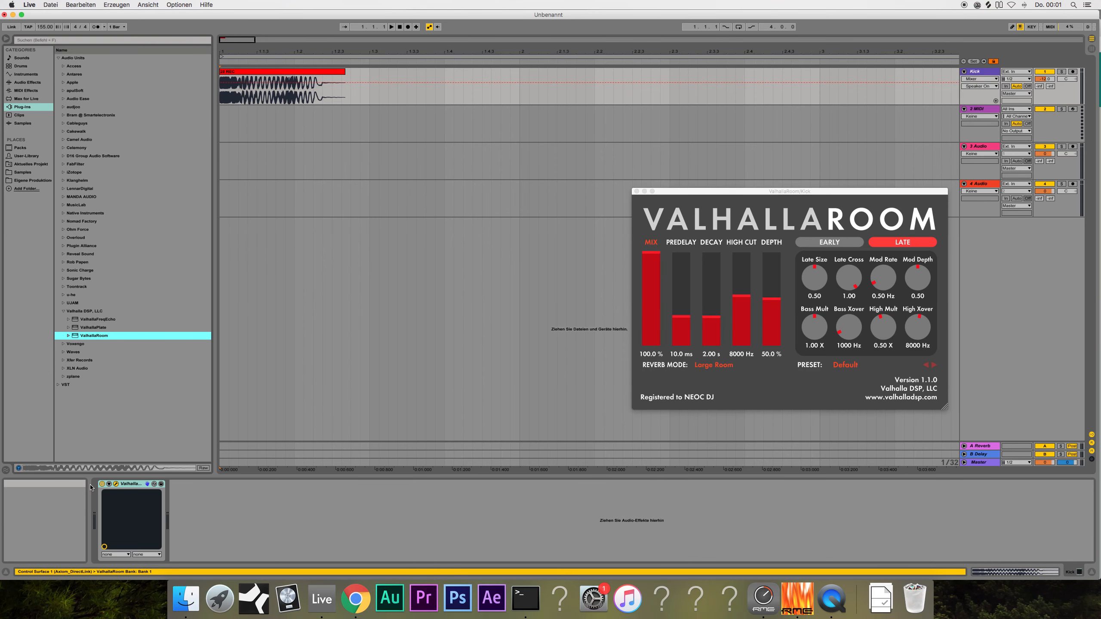
{"action": "left_click", "coordinate": [109, 483]}
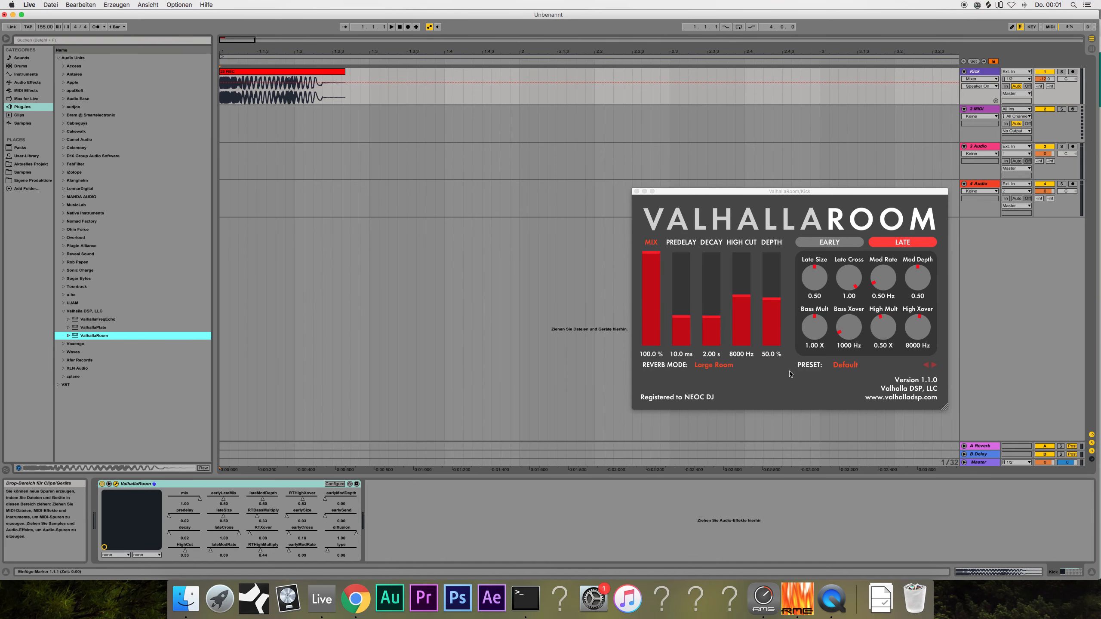
Load the UlmMunsterBackground preset in ValhallaRoom, then set the decay to 12.13 s and the high cut to 7860 Hz
{"action": "left_click", "coordinate": [844, 366]}
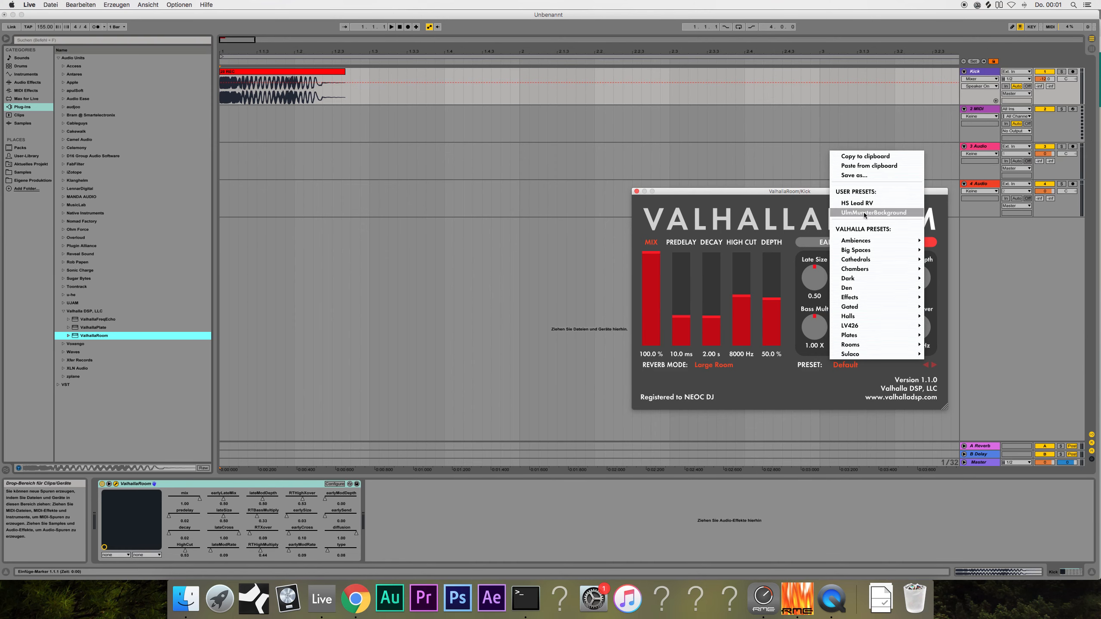
{"action": "left_click", "coordinate": [885, 213]}
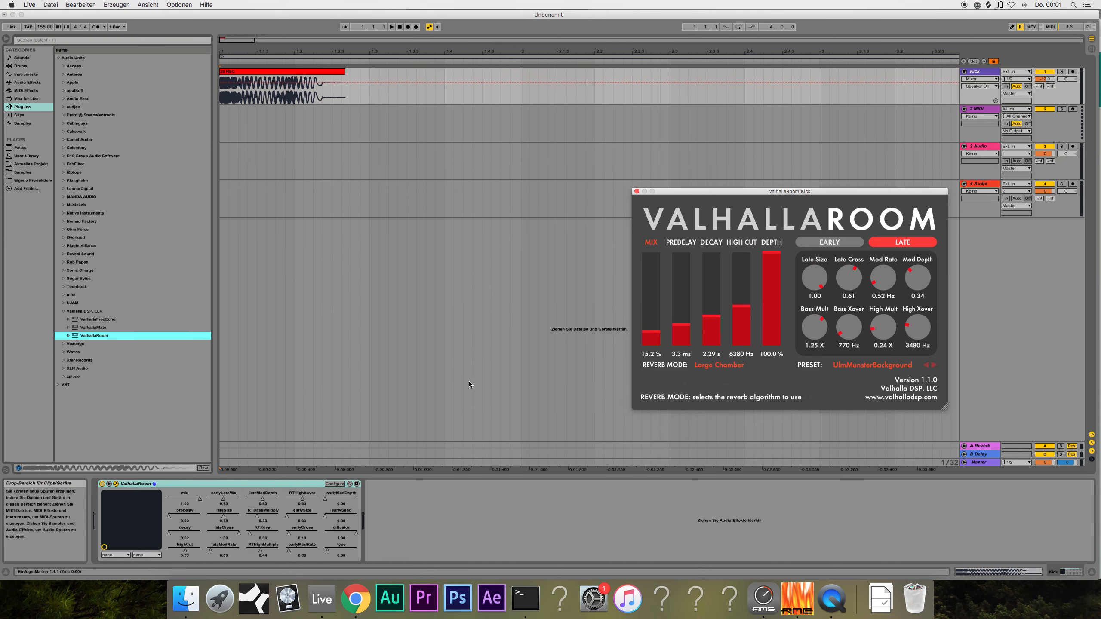
{"action": "left_click_drag", "start_coordinate": [703, 316], "coordinate": [703, 295]}
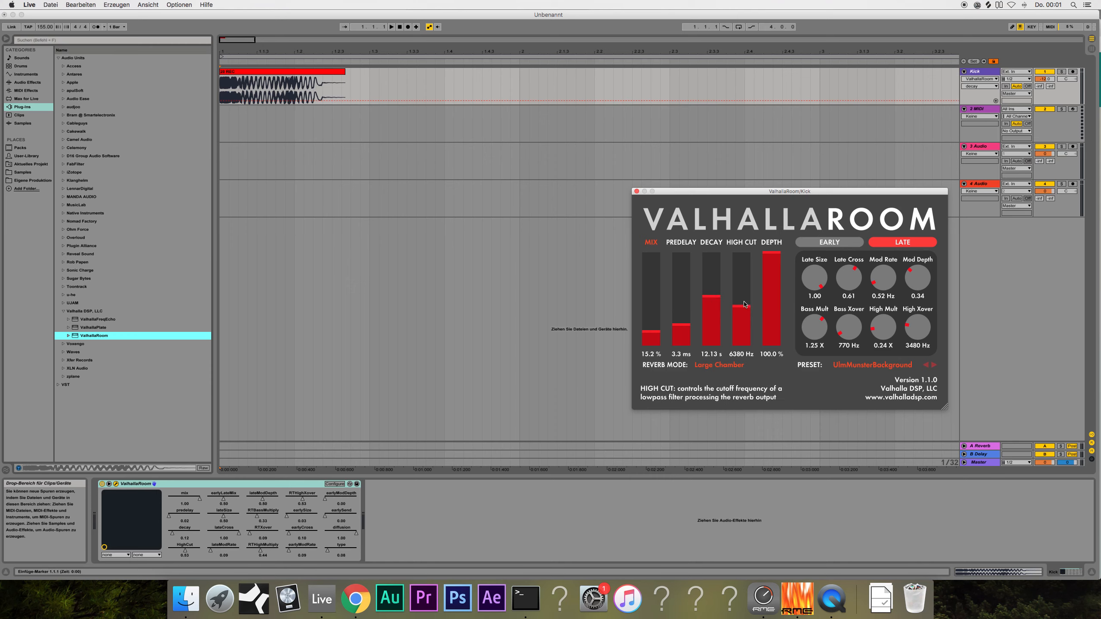
{"action": "left_click_drag", "start_coordinate": [744, 304], "coordinate": [750, 297]}
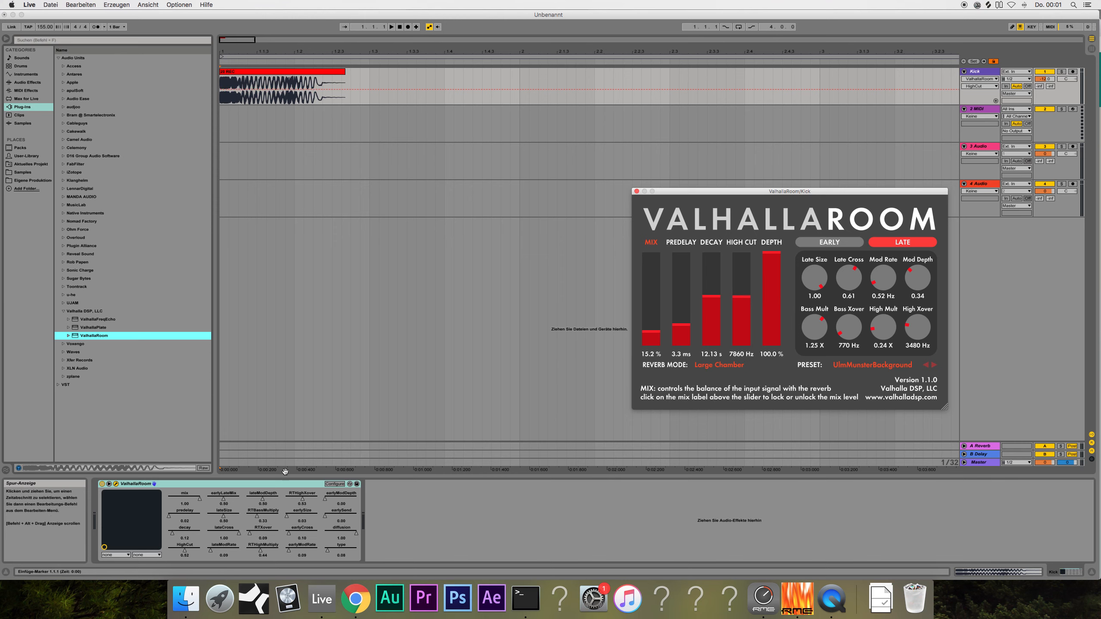
Lower ValhallaRoom's mix to 9.7 %, show its automation on the Kick track and draw a rise to 100 % just after the attack
{"action": "right_click", "coordinate": [201, 500]}
{"action": "left_click", "coordinate": [211, 505]}
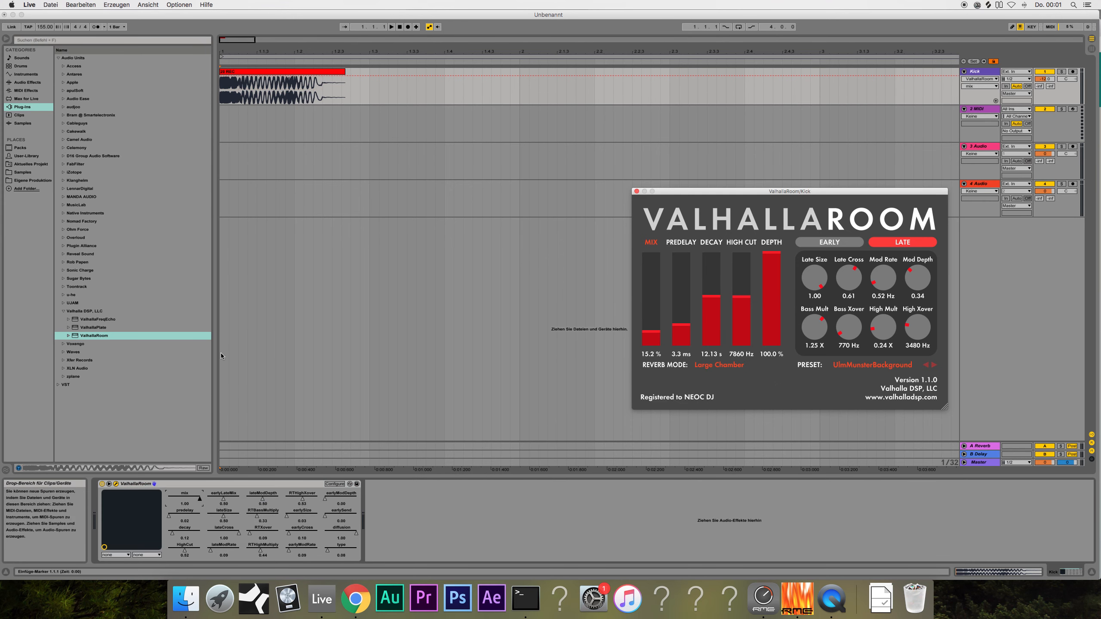
{"action": "mouse_move", "coordinate": [659, 325]}
{"action": "left_mouse_down"}
{"action": "mouse_move", "coordinate": [651, 308]}
{"action": "mouse_move", "coordinate": [656, 345]}
{"action": "mouse_move", "coordinate": [664, 170]}
{"action": "mouse_move", "coordinate": [655, 336]}
{"action": "left_mouse_up"}
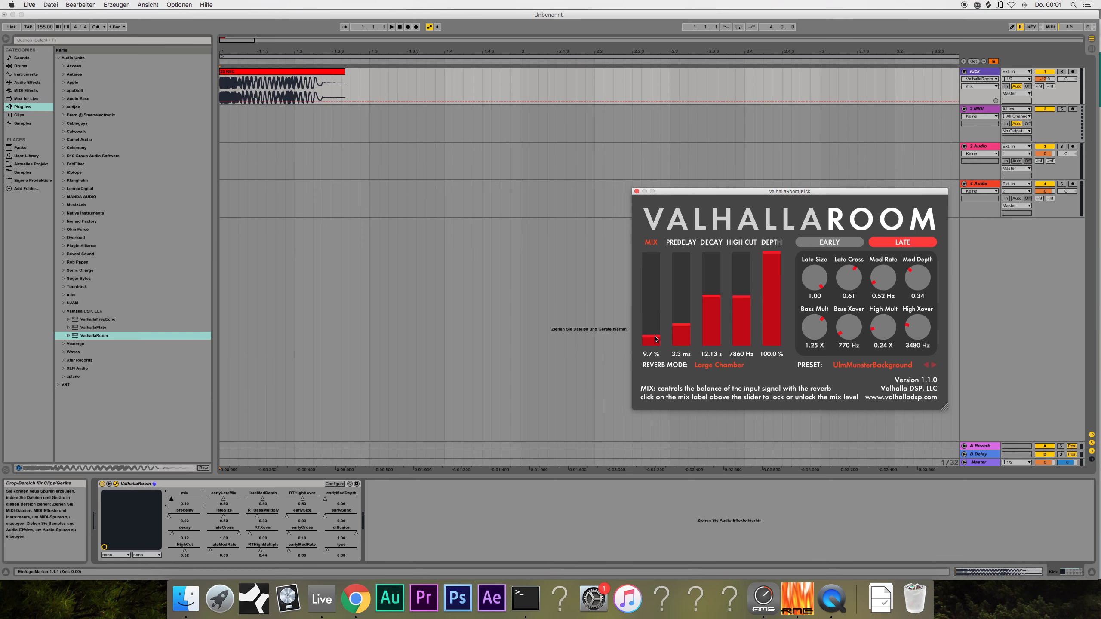
{"action": "right_click", "coordinate": [172, 501]}
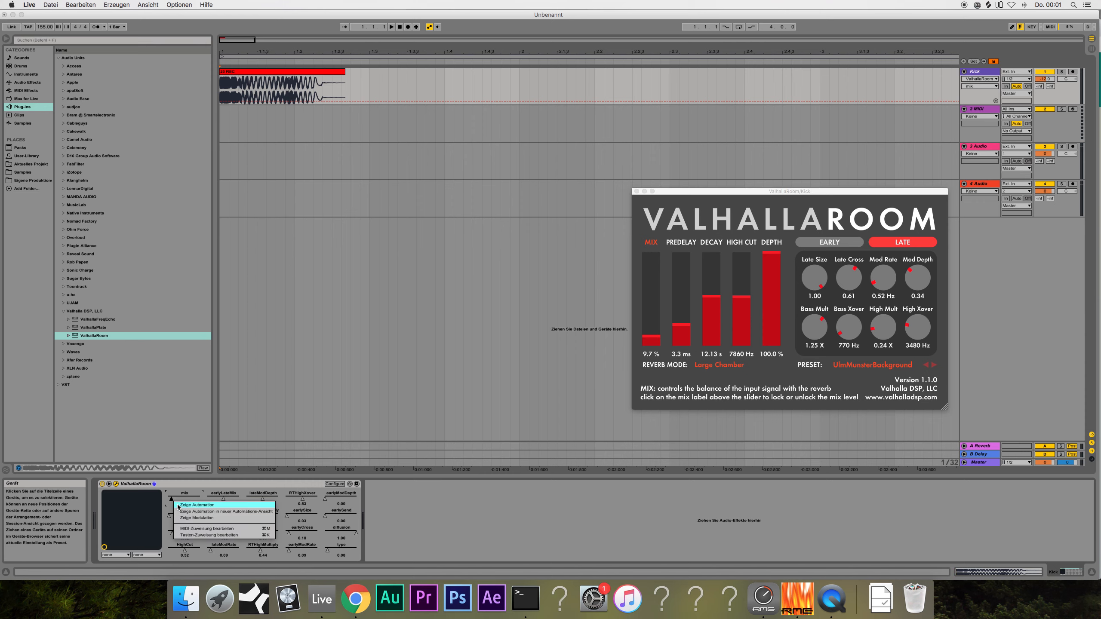
{"action": "left_click", "coordinate": [179, 505]}
{"action": "left_click_drag", "start_coordinate": [230, 101], "coordinate": [250, 76]}
Play back the kick with the automated ValhallaRoom, stop, and close the plug-in window
{"action": "key", "text": "space"}
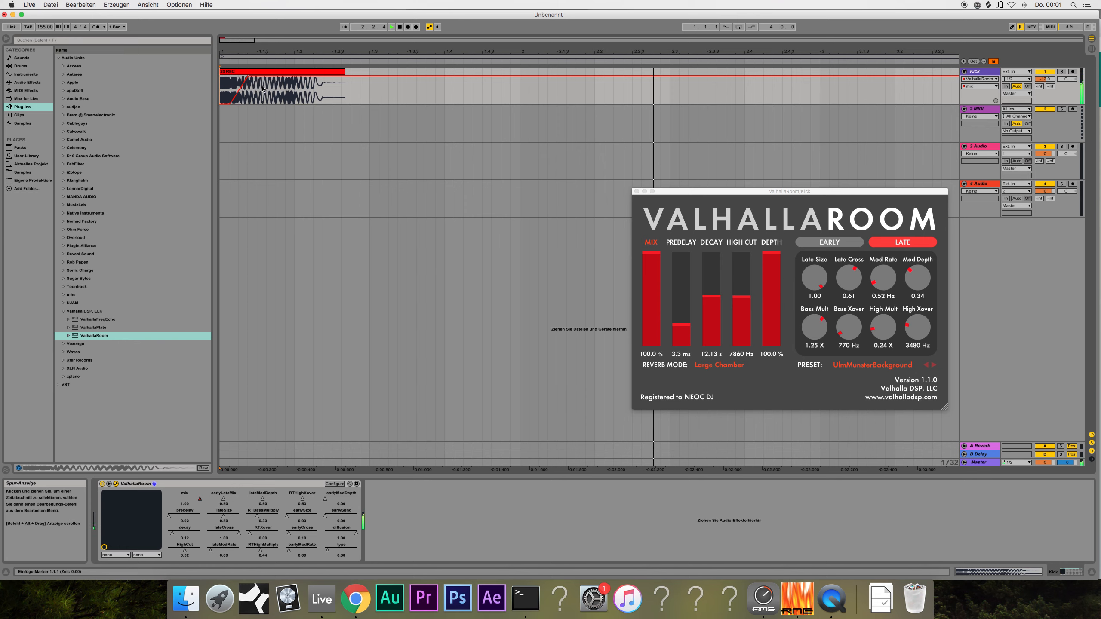
{"action": "key", "text": "space"}
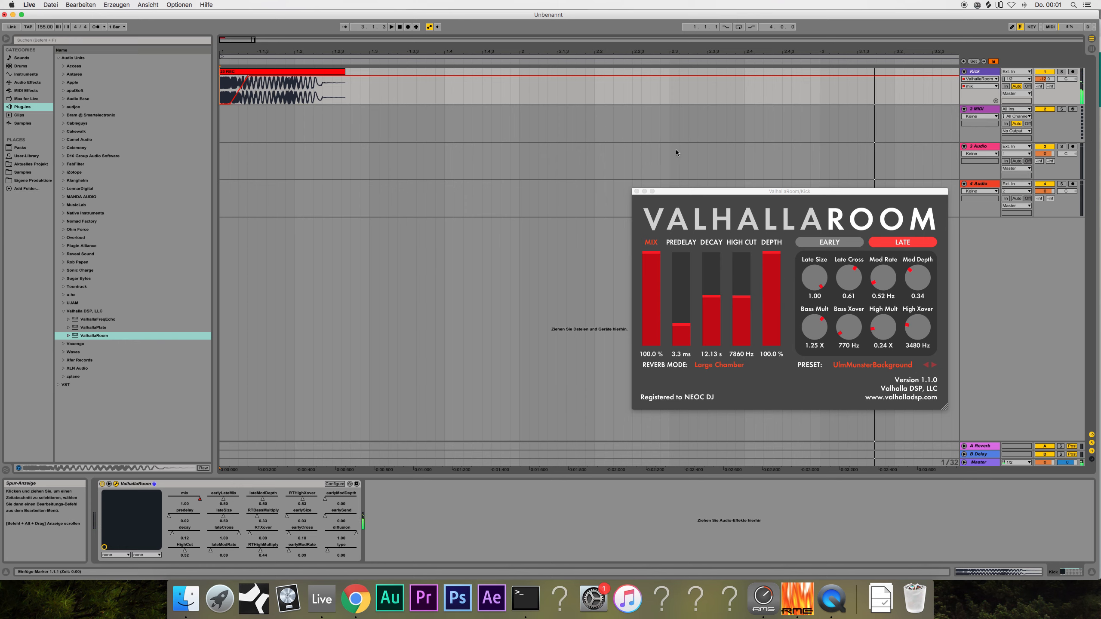
{"action": "left_click", "coordinate": [636, 192]}
{"action": "left_click_drag", "start_coordinate": [229, 39], "coordinate": [228, 41]}
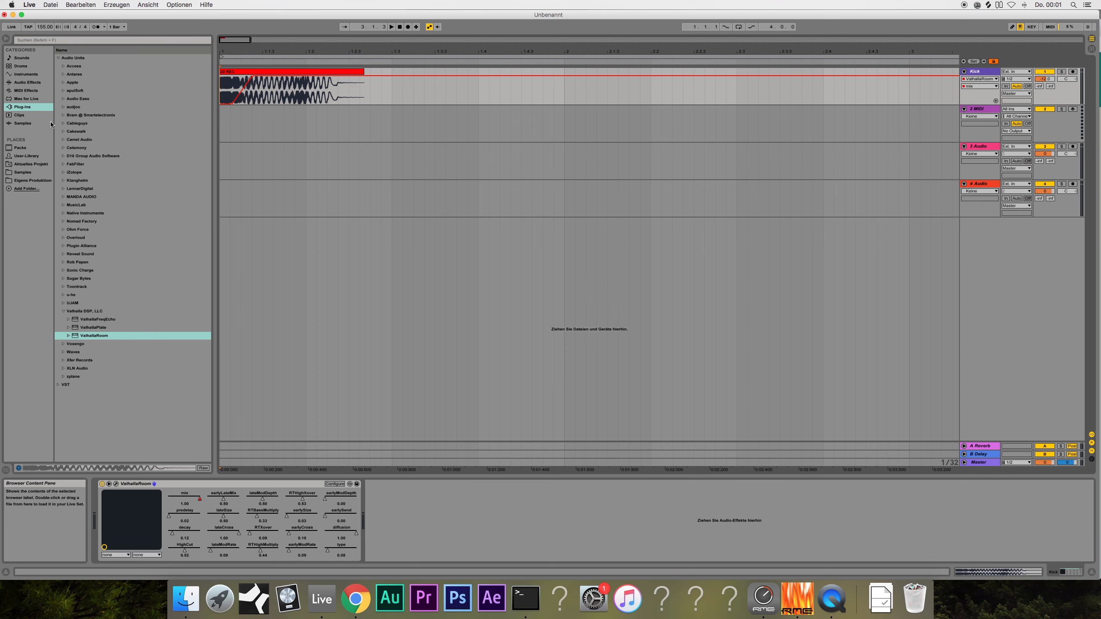
Add the local VST plug-in Altiverb 7 from Audio Ease to the Kick track and delete ValhallaRoom
{"action": "left_click", "coordinate": [59, 58]}
{"action": "left_click", "coordinate": [60, 65]}
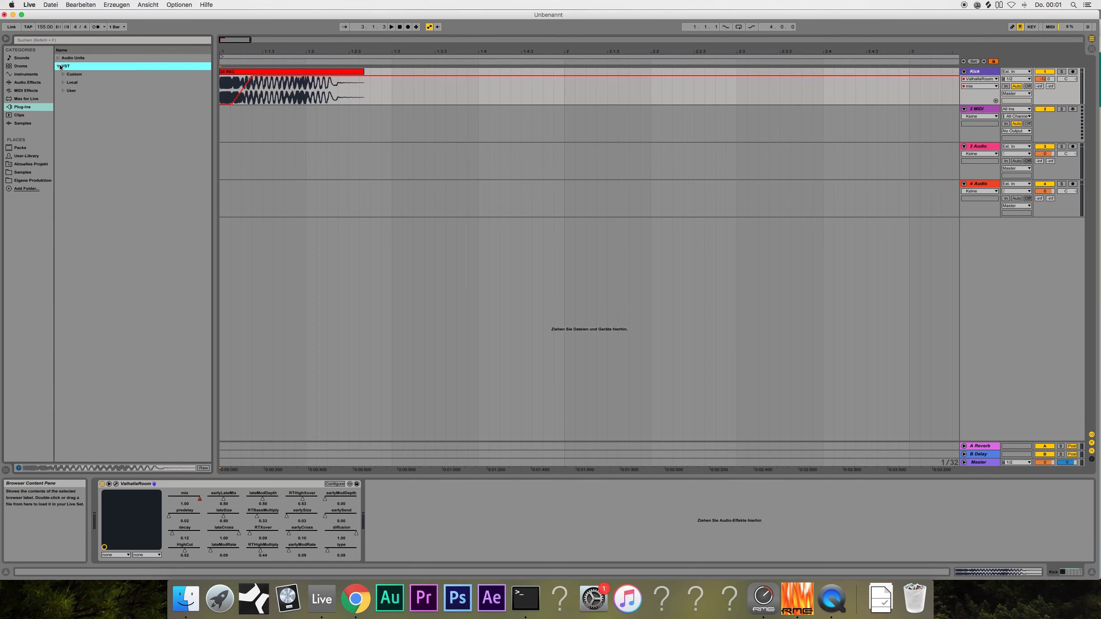
{"action": "left_click", "coordinate": [64, 82]}
{"action": "left_click_drag", "start_coordinate": [92, 98], "coordinate": [406, 529]}
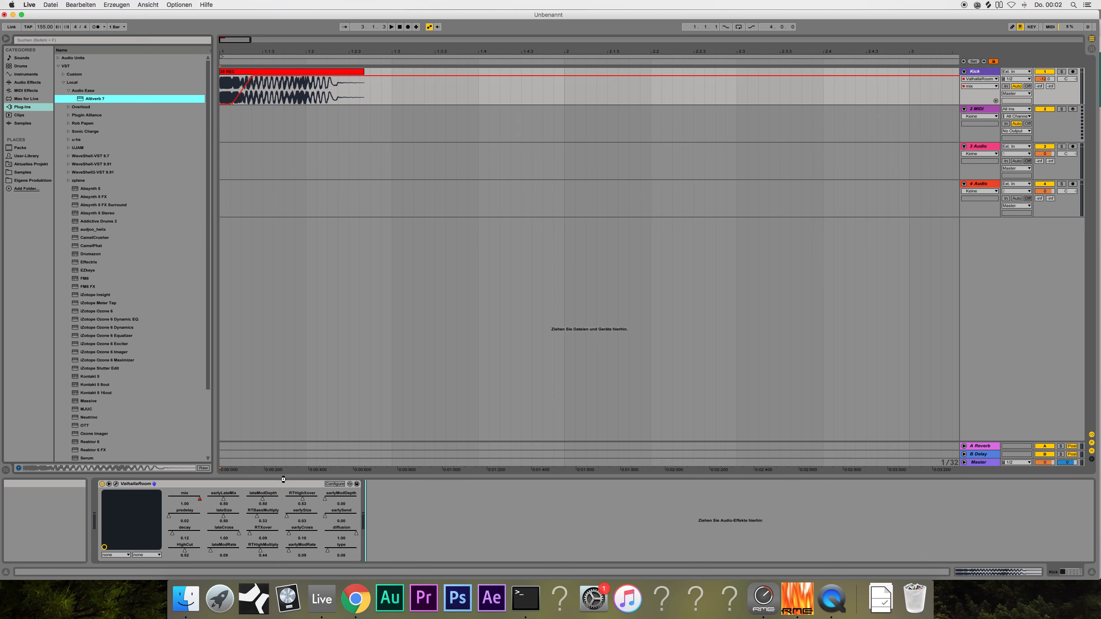
{"action": "left_click_drag", "start_coordinate": [283, 479], "coordinate": [284, 478]}
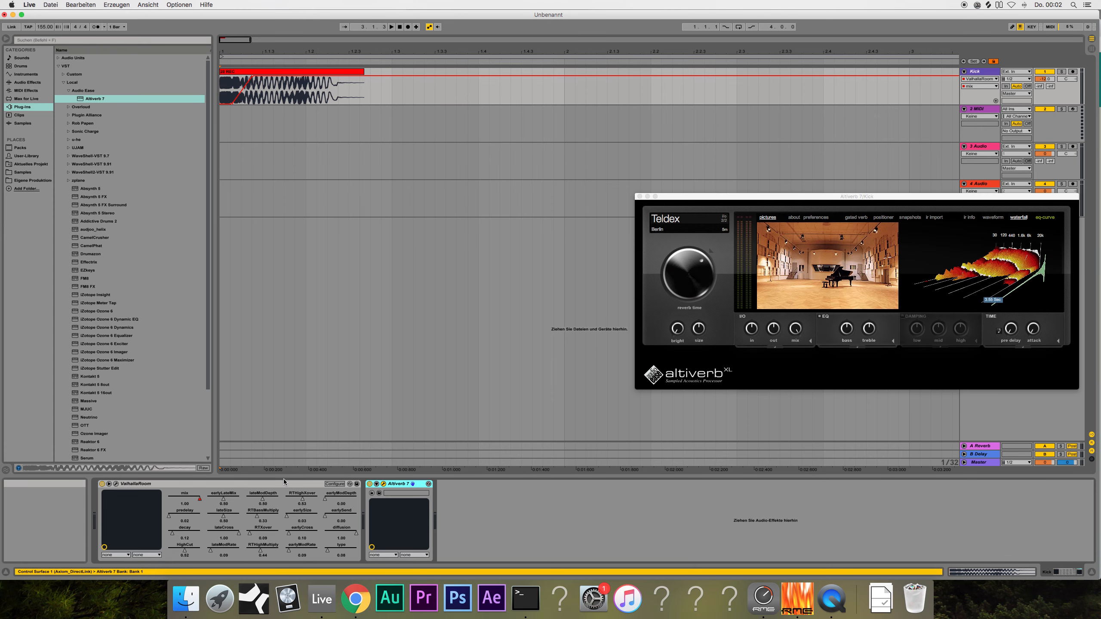
{"action": "left_click", "coordinate": [284, 480]}
{"action": "key", "text": "Delete"}
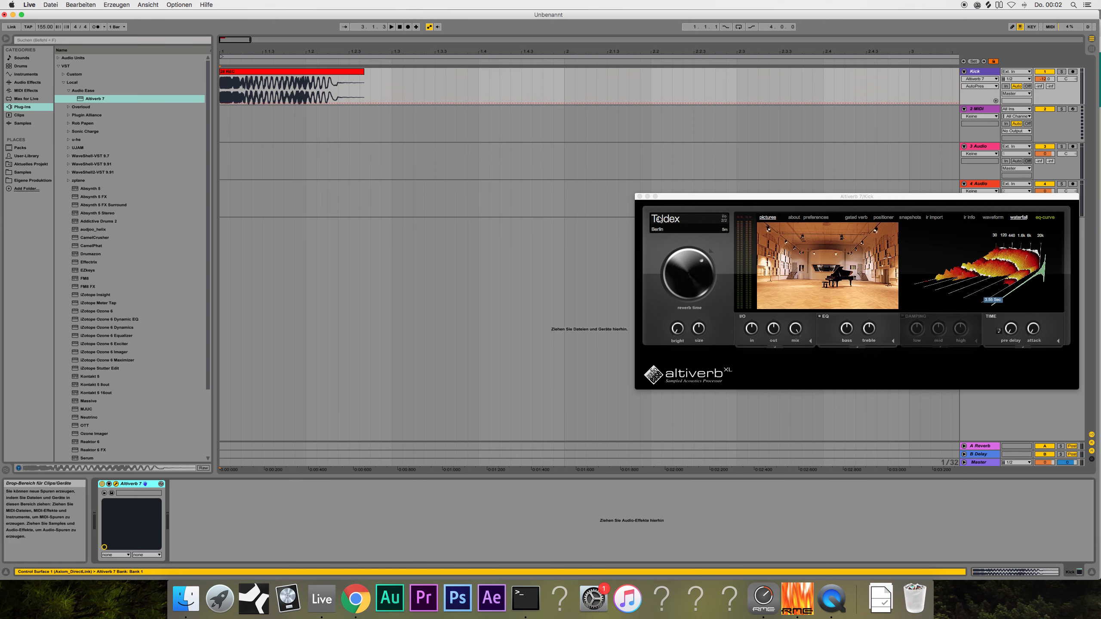
Load the Vigeland Mausoleum impulse response from Altiverb's mausoleum category
{"action": "left_click", "coordinate": [677, 215]}
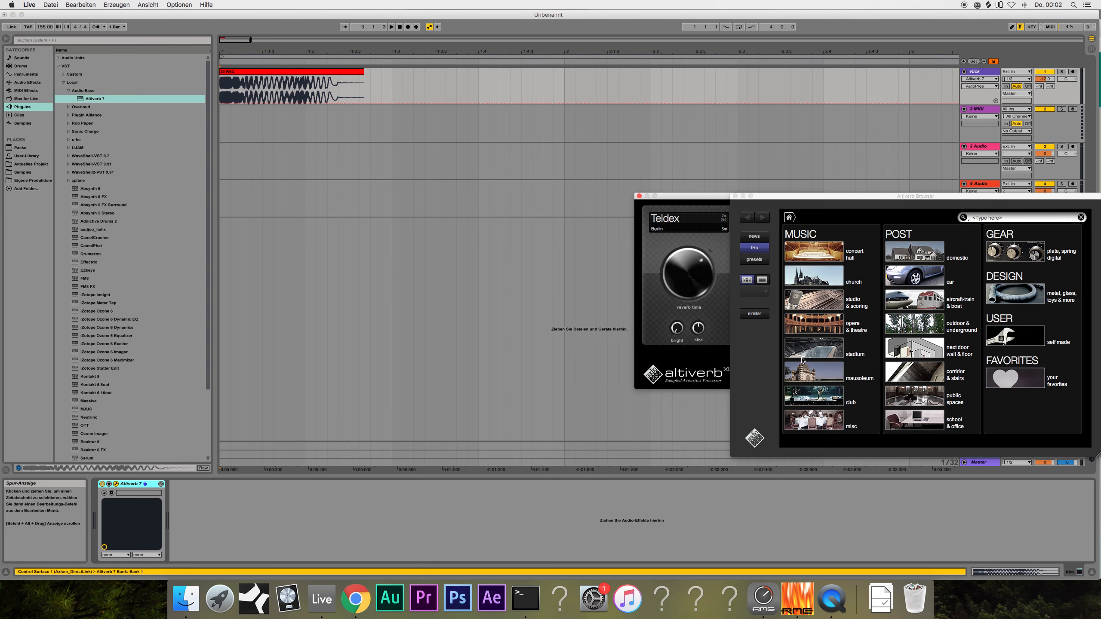
{"action": "left_click", "coordinate": [811, 376]}
{"action": "left_click_drag", "start_coordinate": [855, 196], "coordinate": [626, 208]}
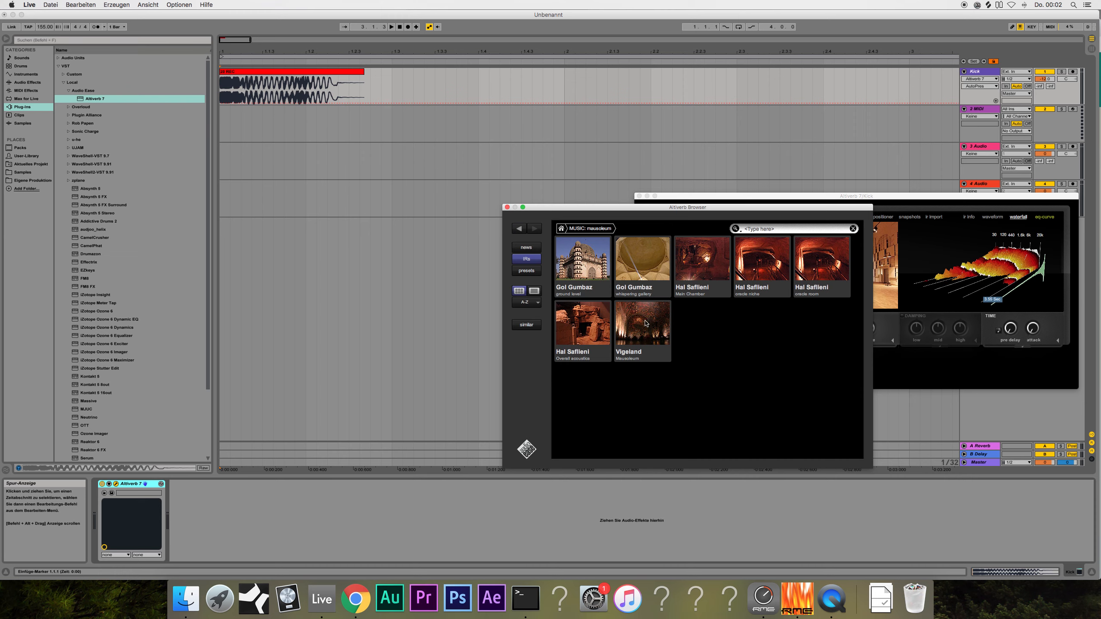
{"action": "left_click", "coordinate": [645, 323]}
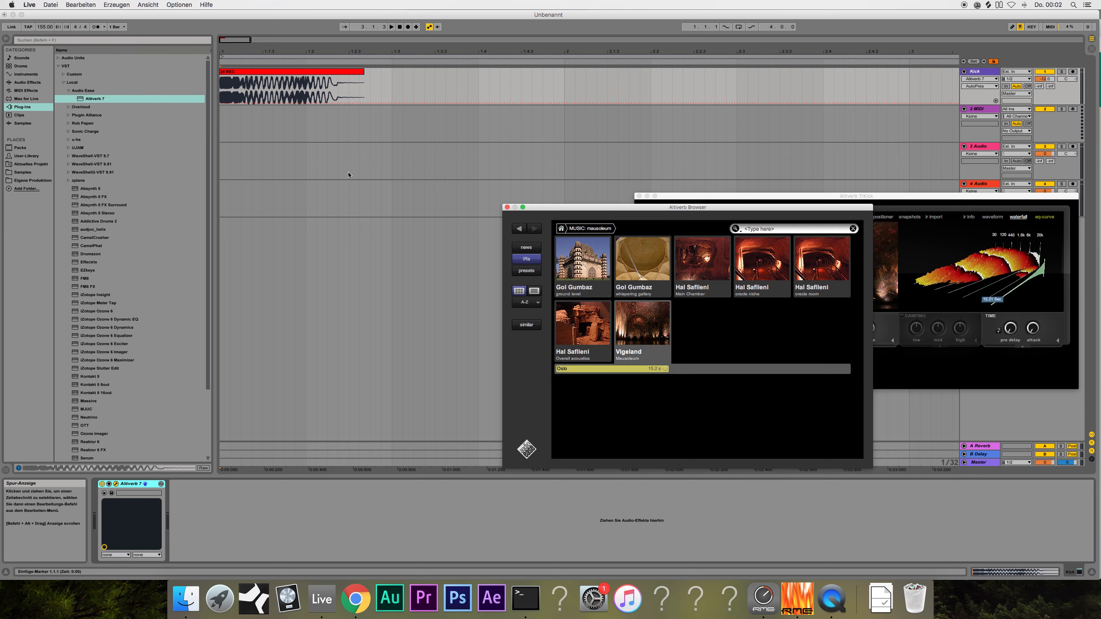
Draw an automation rise at the kick's attack in the Kick track's AutoPres lane and close the Altiverb windows
{"action": "left_click_drag", "start_coordinate": [241, 104], "coordinate": [234, 105]}
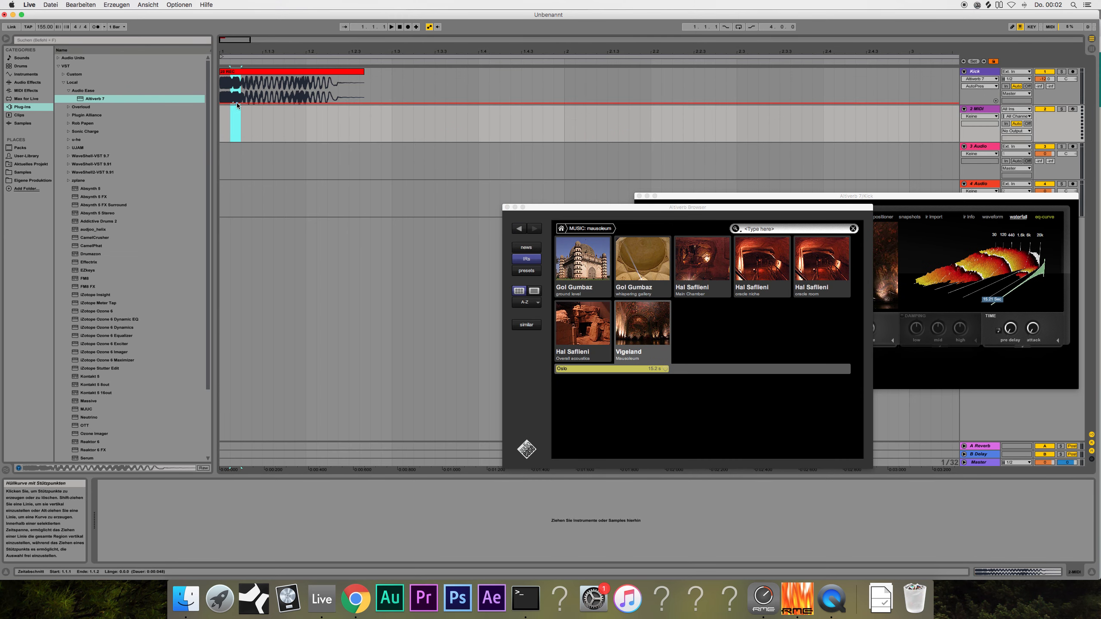
{"action": "left_click", "coordinate": [241, 104]}
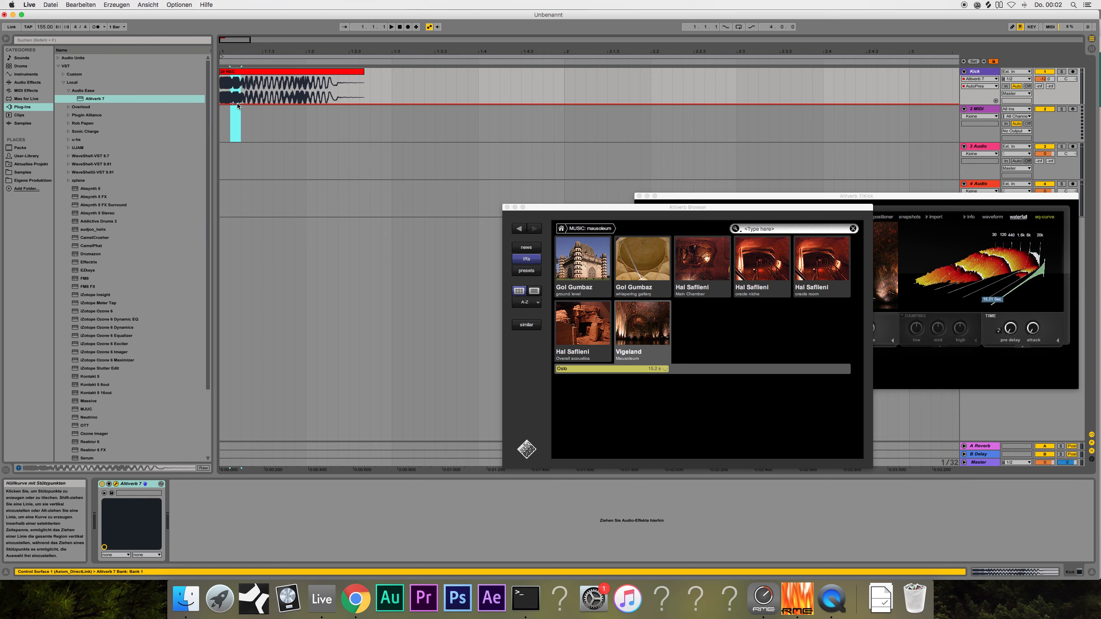
{"action": "left_click_drag", "start_coordinate": [238, 105], "coordinate": [244, 77]}
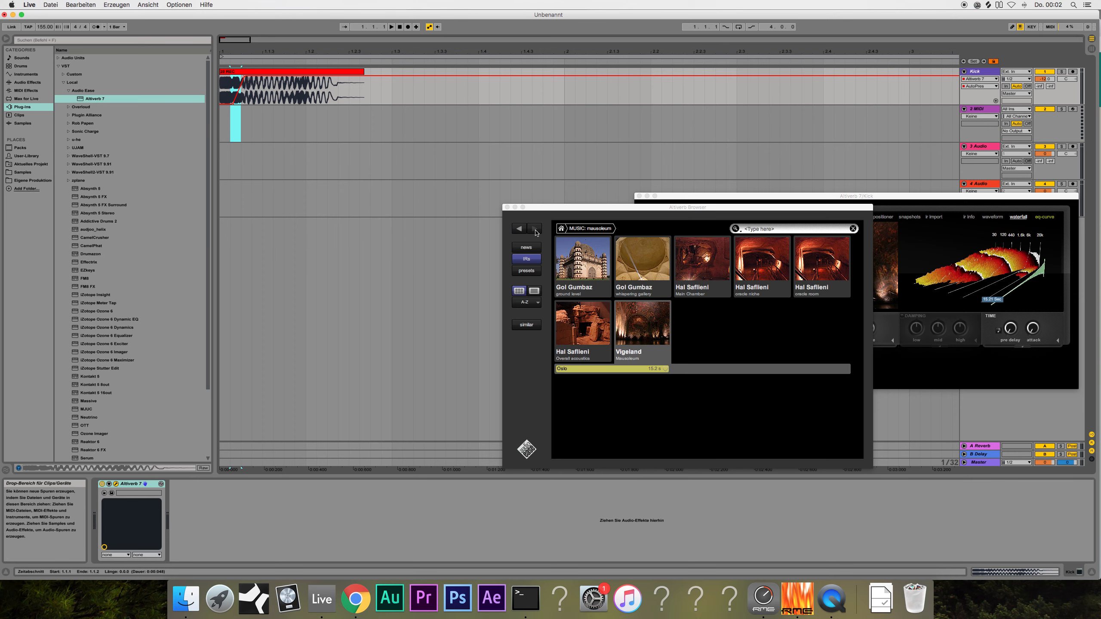
{"action": "left_click", "coordinate": [507, 207]}
{"action": "left_click", "coordinate": [639, 196]}
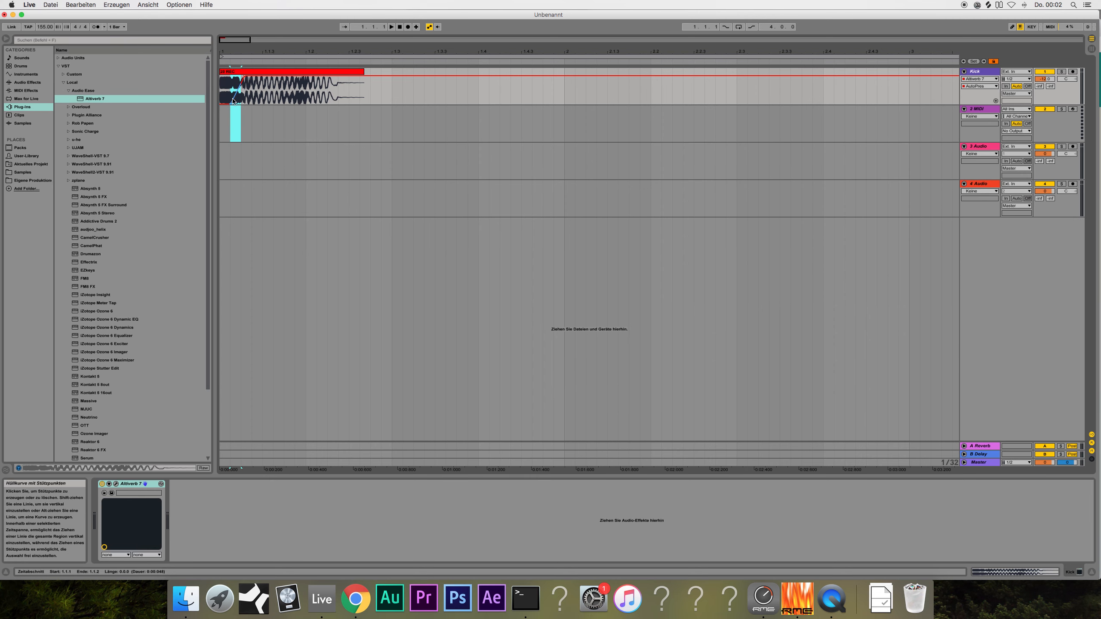
Play back the kick through Altiverb from the start of the arrangement and stop
{"action": "key", "text": "minus"}
{"action": "key", "text": "space"}
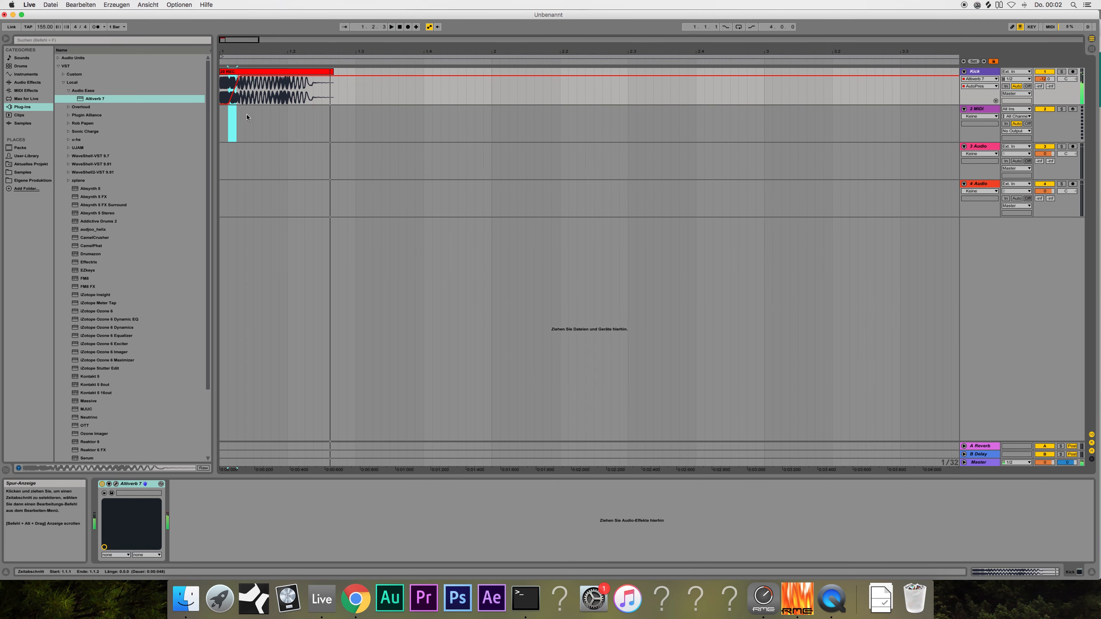
{"action": "key", "text": "space"}
{"action": "key", "text": "space"}
{"action": "left_click", "coordinate": [399, 27]}
{"action": "key", "text": "space"}
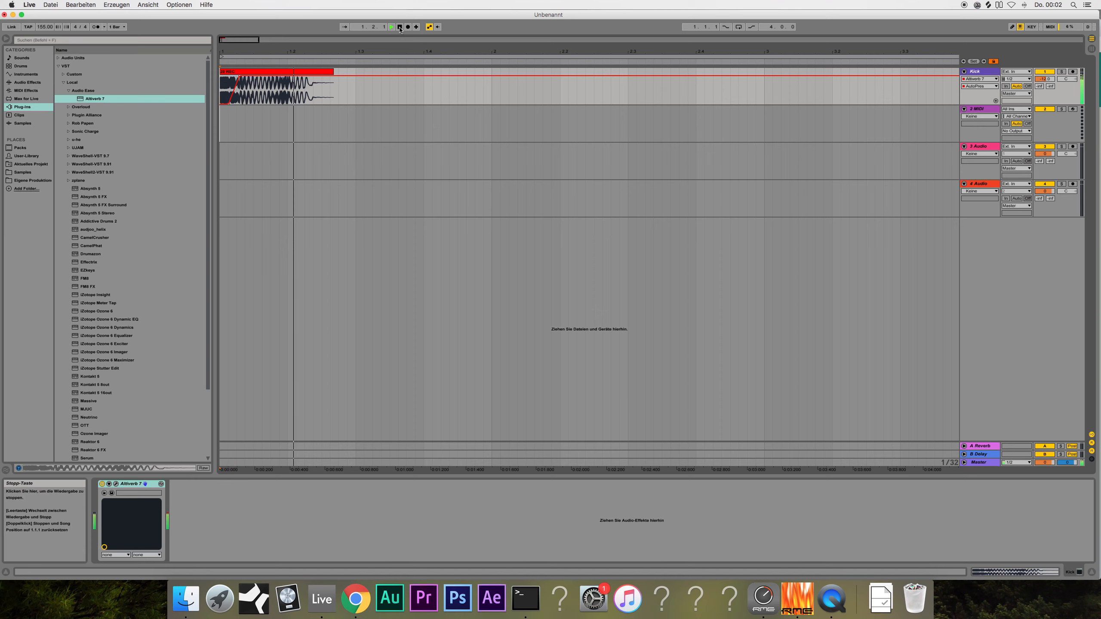
{"action": "left_click", "coordinate": [399, 28]}
Reopen the Altiverb 7 window, unfold the device's parameters and delete the AutoPres automation
{"action": "left_click", "coordinate": [115, 483]}
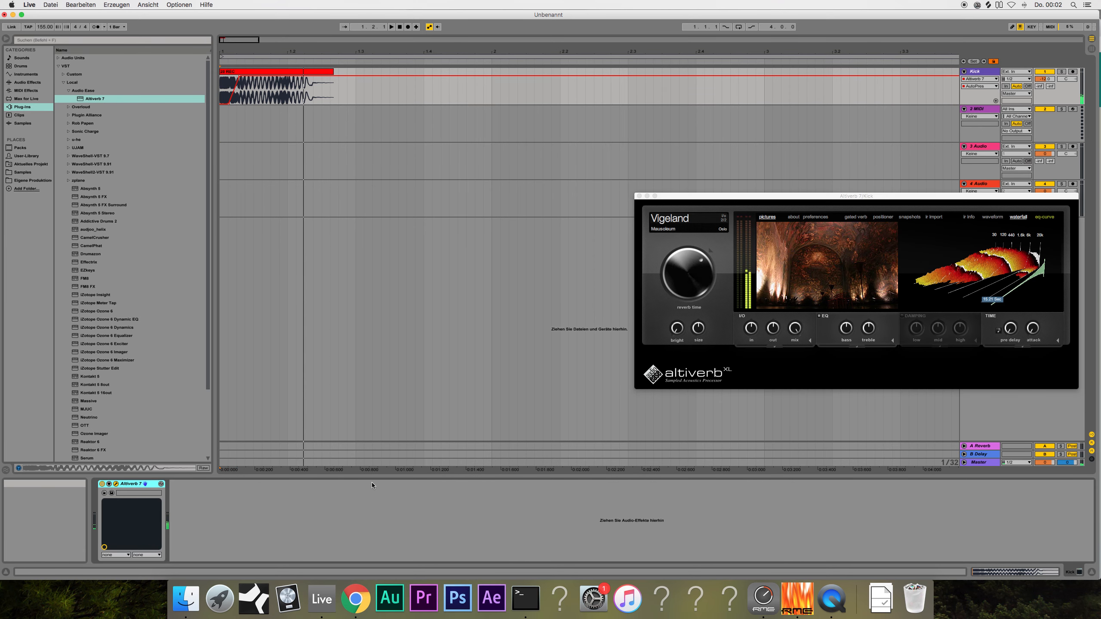
{"action": "left_click", "coordinate": [109, 484]}
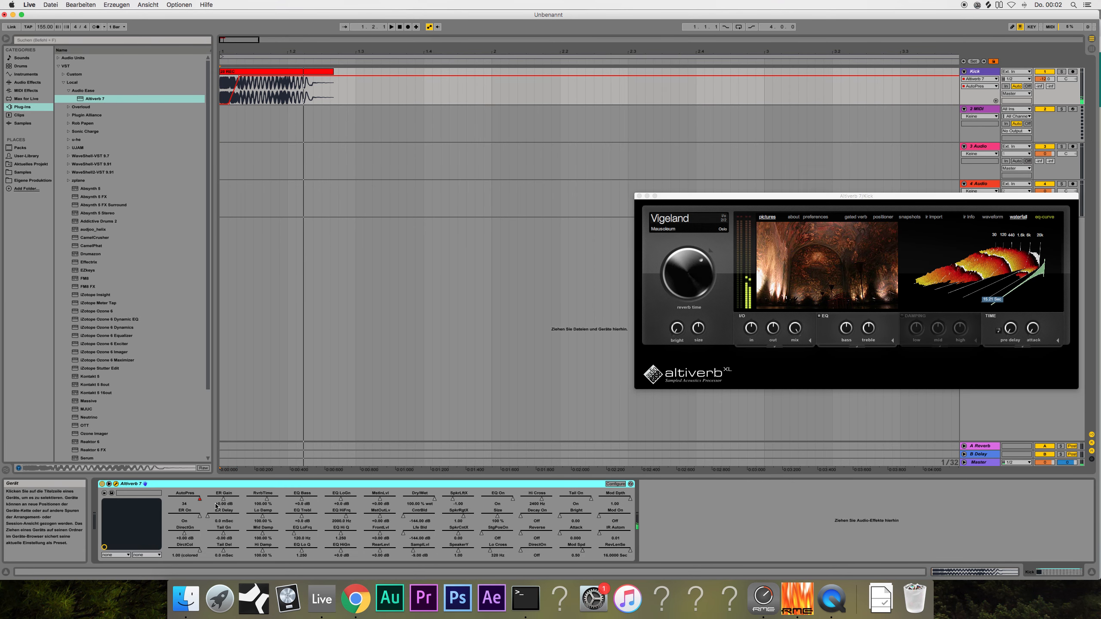
{"action": "right_click", "coordinate": [200, 500]}
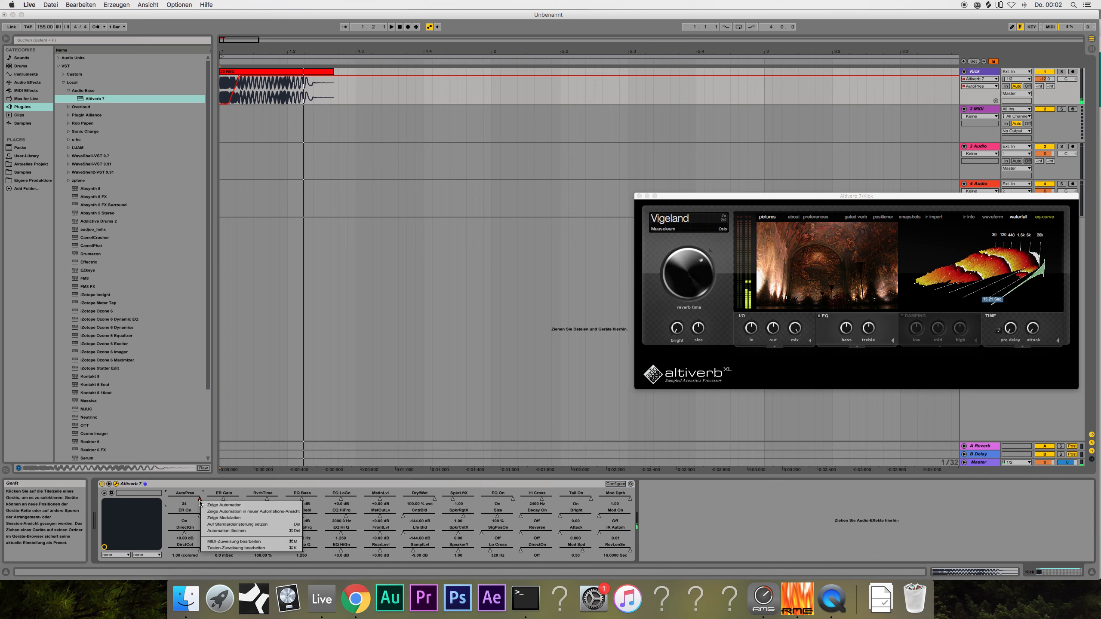
{"action": "left_click", "coordinate": [216, 529]}
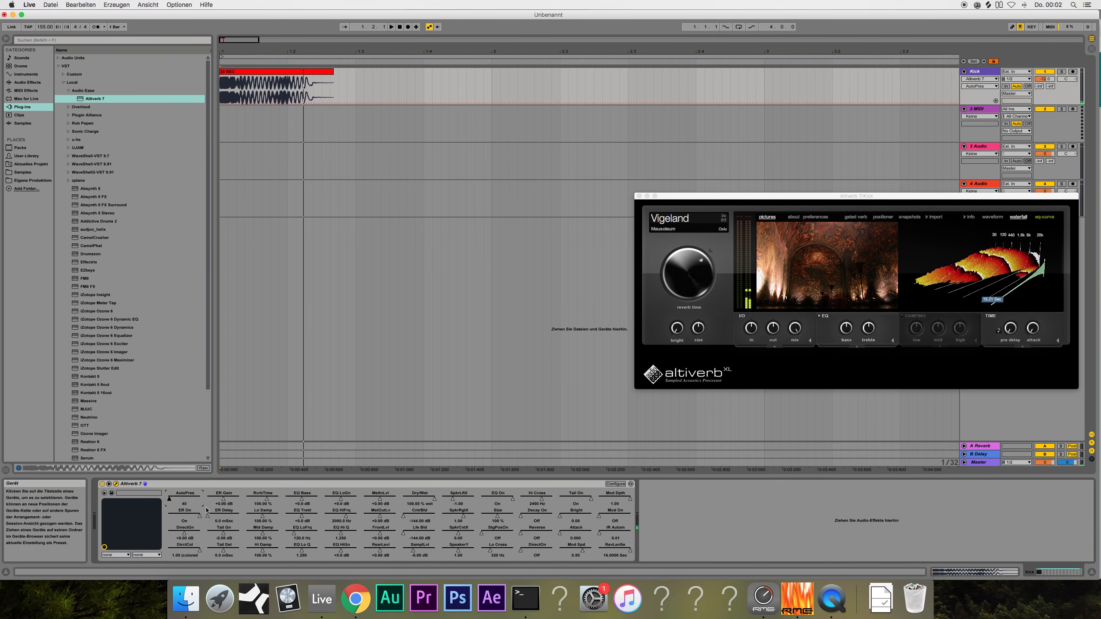
Show Altiverb's DryWet automation on the Kick track, draw a rise from dry at the attack to fully wet, and audition it
{"action": "right_click", "coordinate": [434, 503]}
{"action": "left_click", "coordinate": [477, 516]}
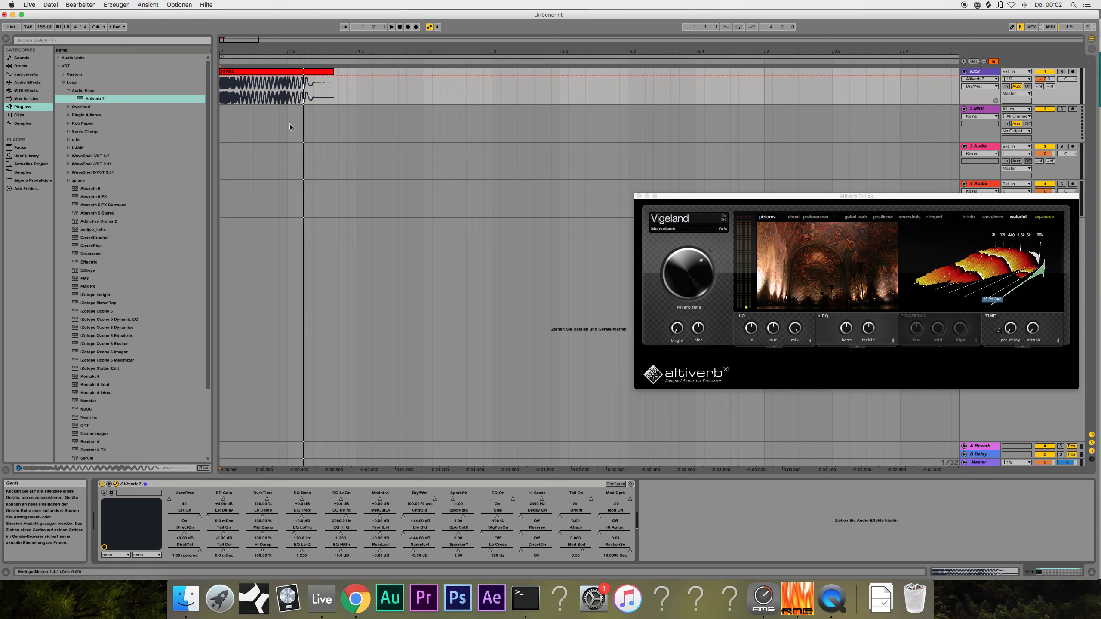
{"action": "mouse_move", "coordinate": [234, 77]}
{"action": "left_mouse_down"}
{"action": "mouse_move", "coordinate": [238, 103]}
{"action": "mouse_move", "coordinate": [239, 74]}
{"action": "left_mouse_up"}
{"action": "left_click", "coordinate": [238, 103]}
{"action": "key", "text": "space"}
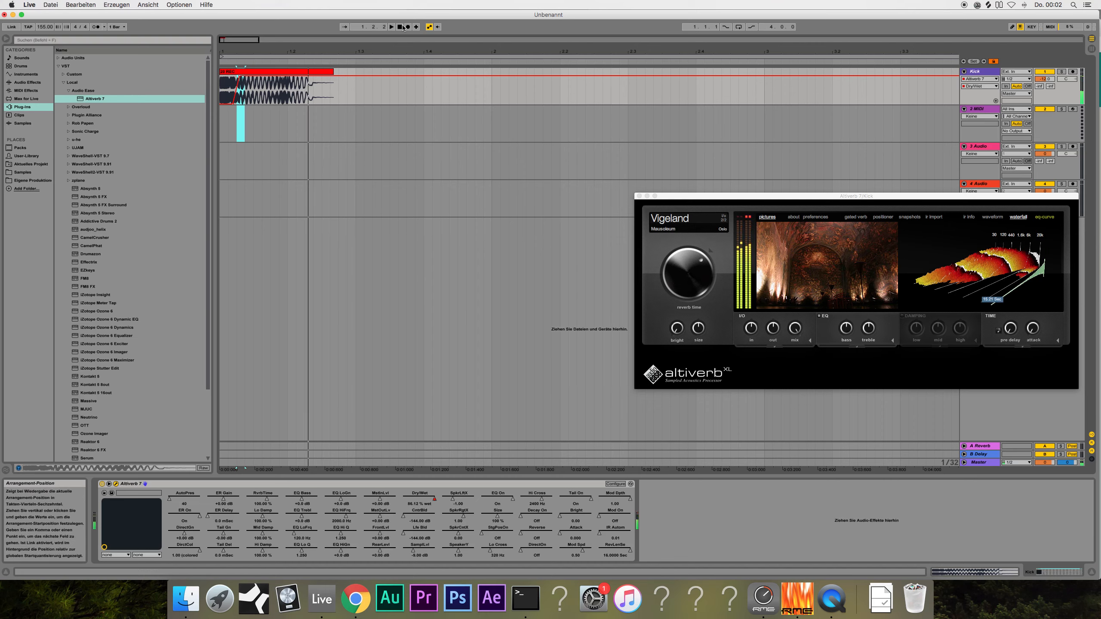
{"action": "left_click", "coordinate": [638, 196]}
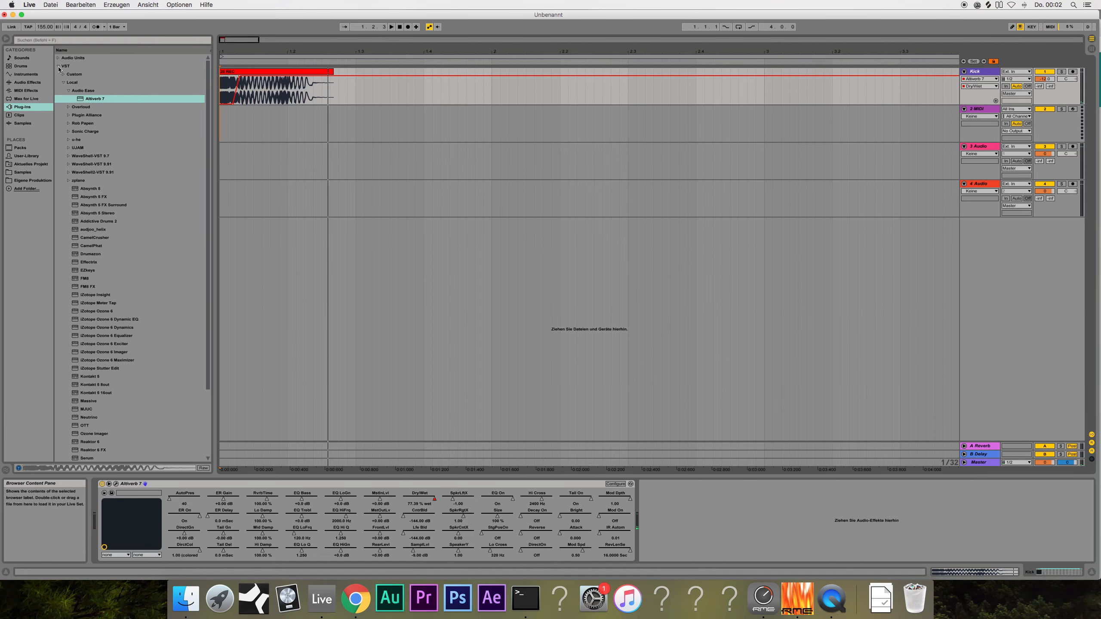
Load the Sugar Bytes WOW2 Audio Unit onto the Kick track after Altiverb 7
{"action": "left_click", "coordinate": [58, 66]}
{"action": "left_click", "coordinate": [58, 57]}
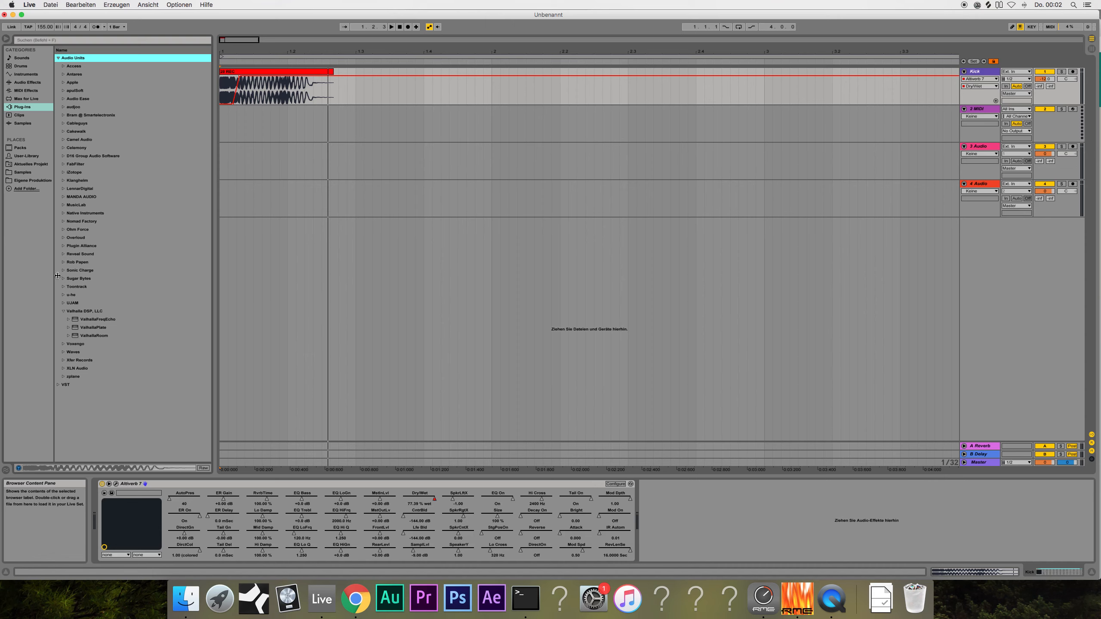
{"action": "left_click", "coordinate": [62, 309]}
{"action": "left_click", "coordinate": [63, 280]}
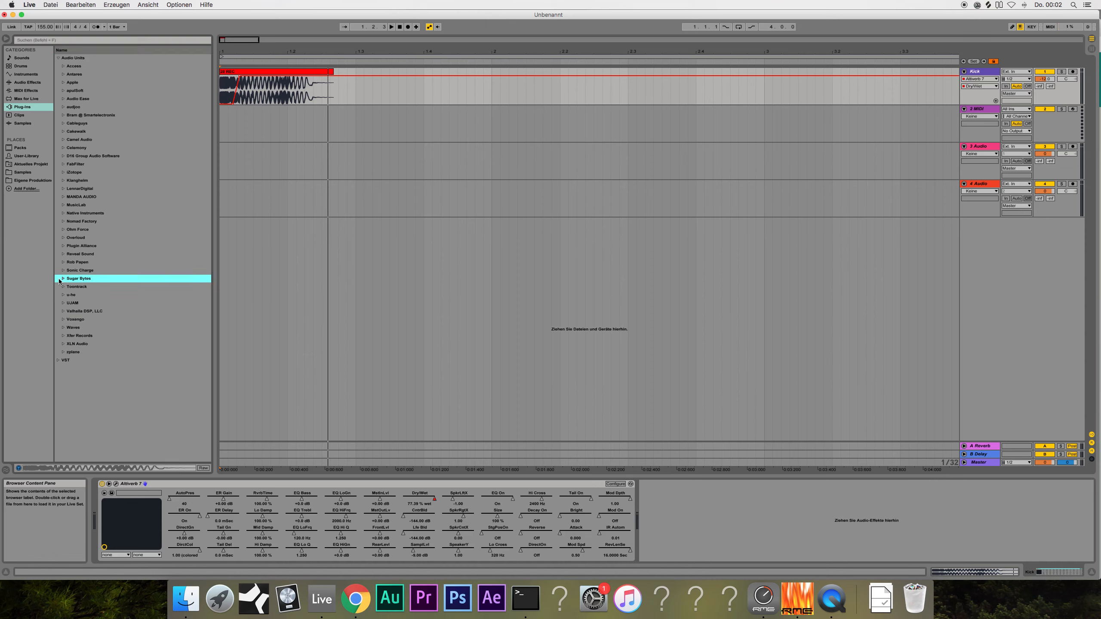
{"action": "left_click", "coordinate": [86, 295]}
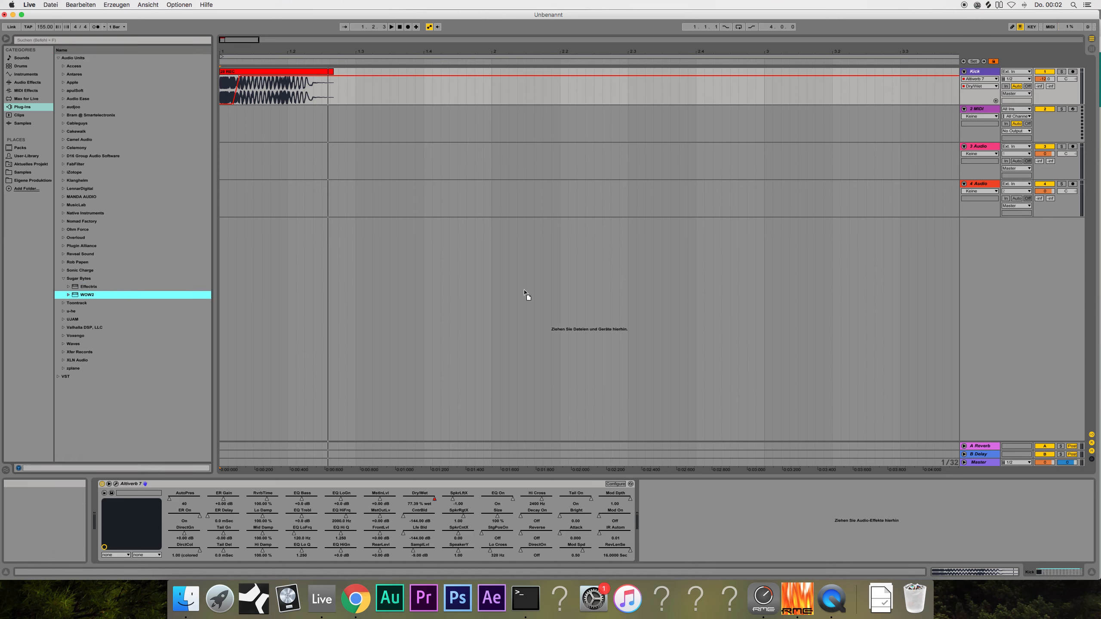
{"action": "left_click_drag", "start_coordinate": [524, 290], "coordinate": [678, 526]}
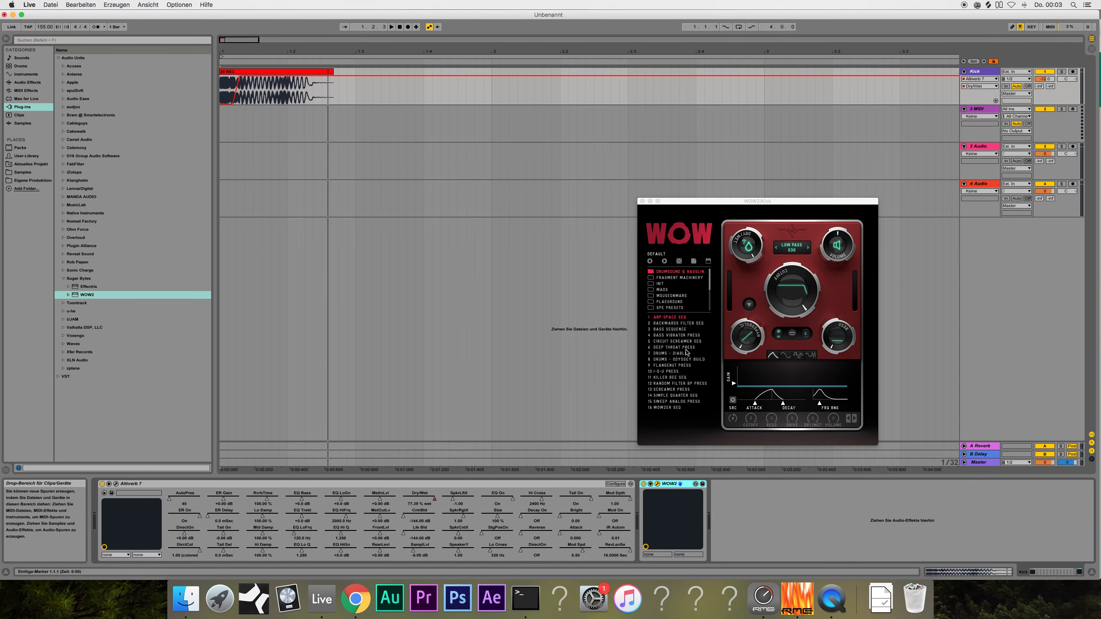
Load WOW2's Circuit Screamer Seq preset, close its window and audition the kick from the start
{"action": "left_click", "coordinate": [662, 342]}
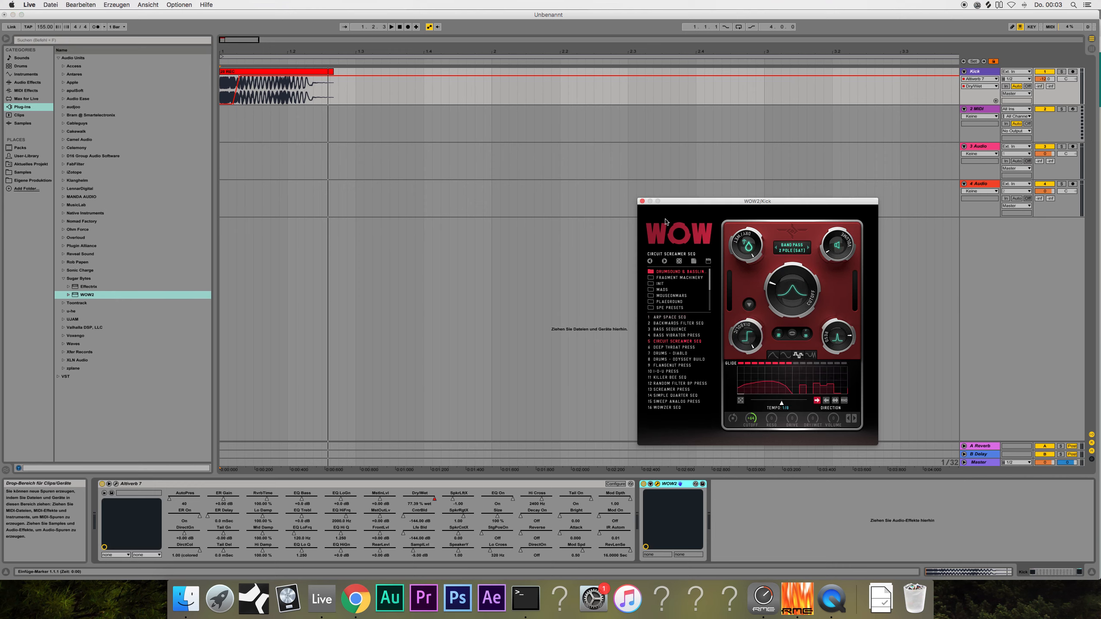
{"action": "left_click", "coordinate": [642, 202]}
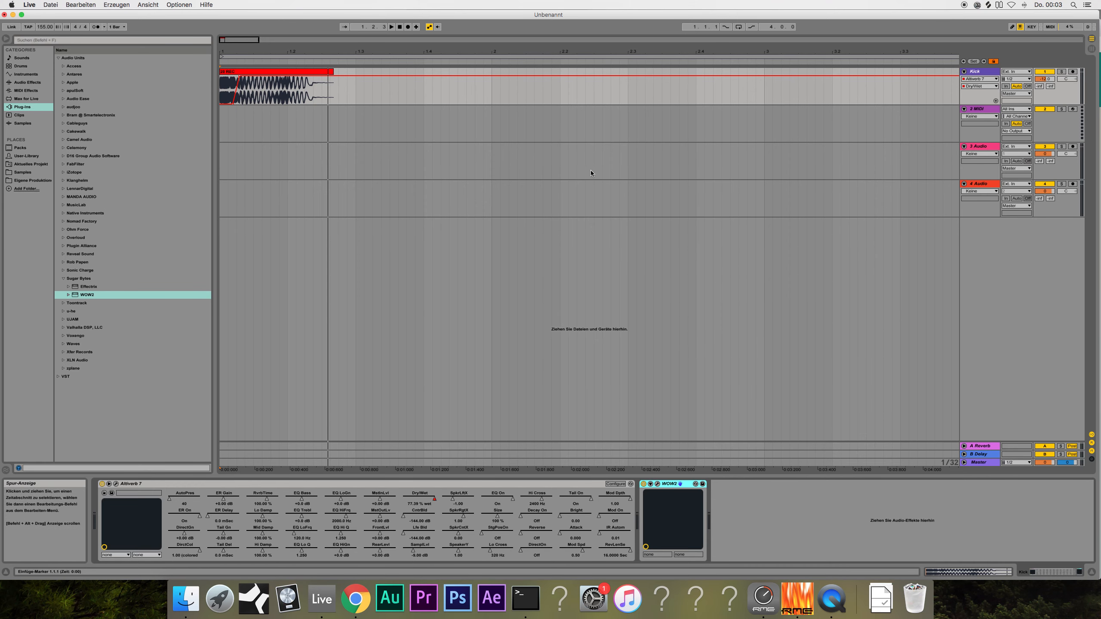
{"action": "left_click", "coordinate": [399, 27]}
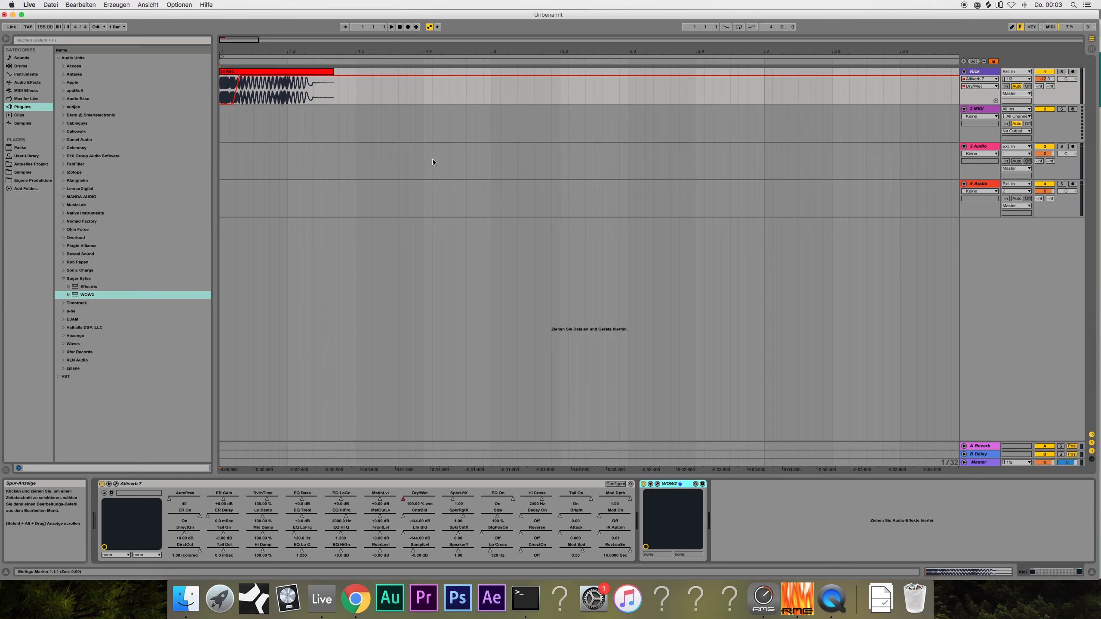
{"action": "key", "text": "space"}
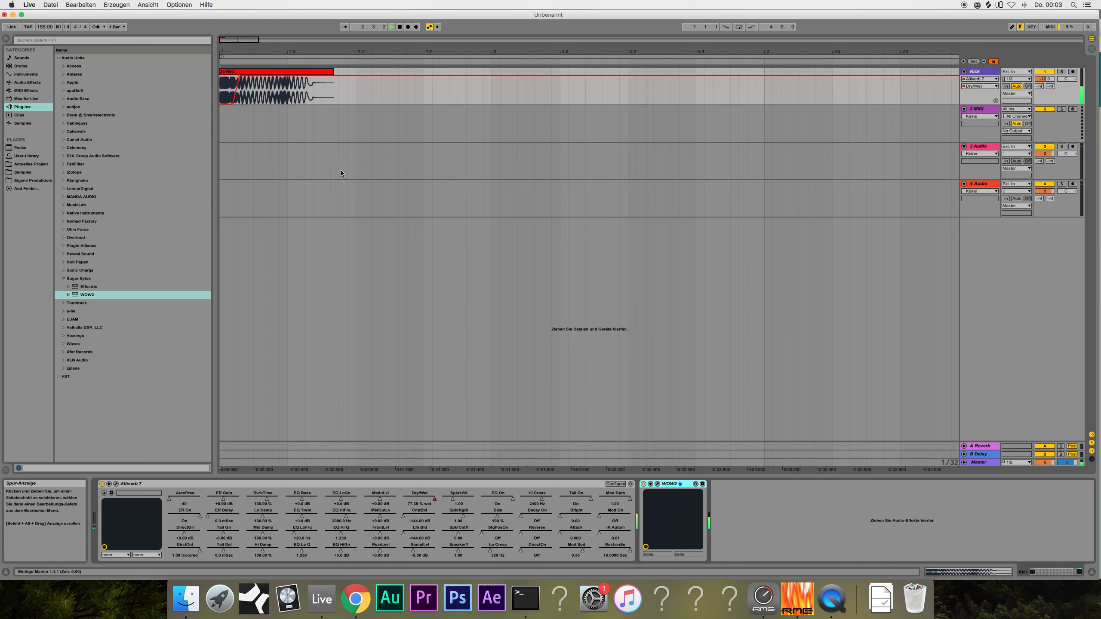
{"action": "key", "text": "space"}
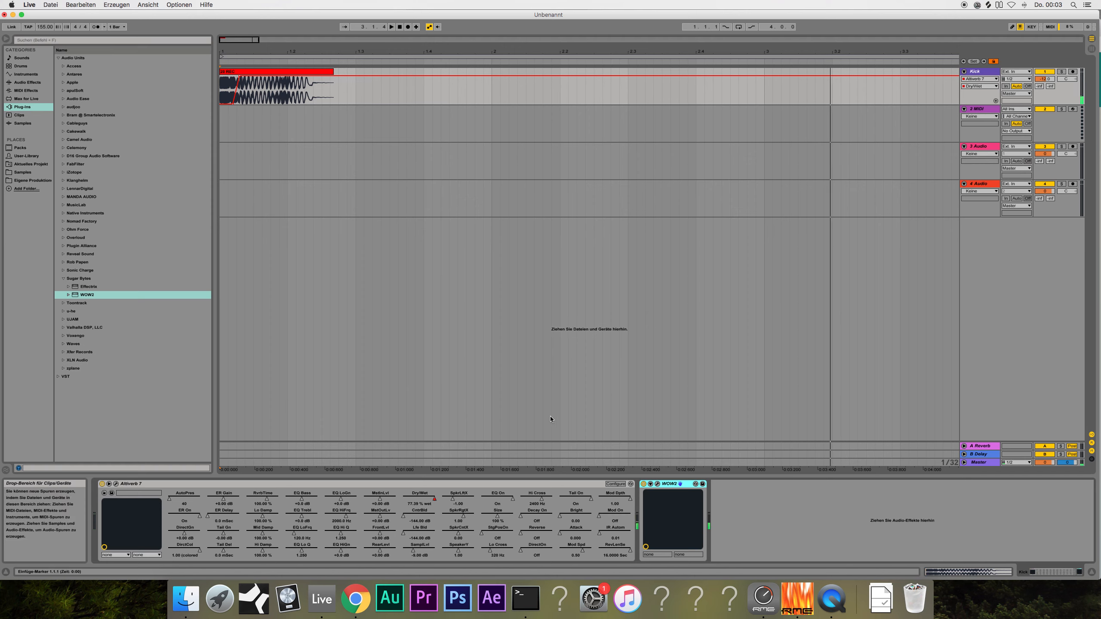
Reopen WOW2 and audition the Wowzer Seq, Sweep Analog Press, Simple Quarter Seq, Screamer Press, Killer Bee Seq and I-O-U Press presets on the kick
{"action": "left_click", "coordinate": [656, 484]}
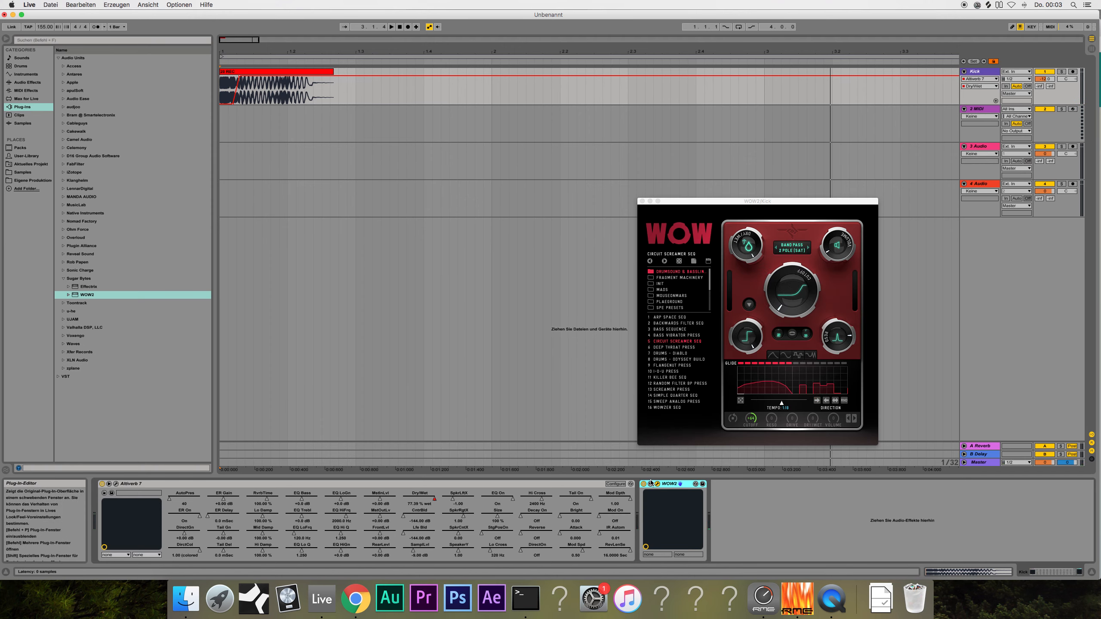
{"action": "left_click", "coordinate": [667, 408]}
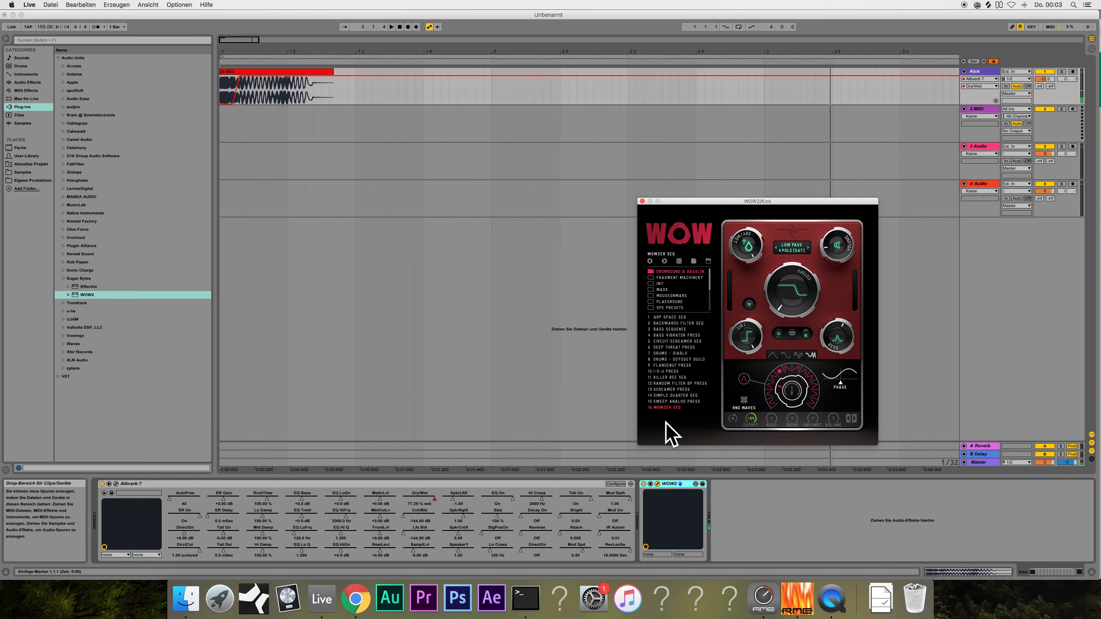
{"action": "left_click", "coordinate": [676, 402]}
{"action": "key", "text": "space"}
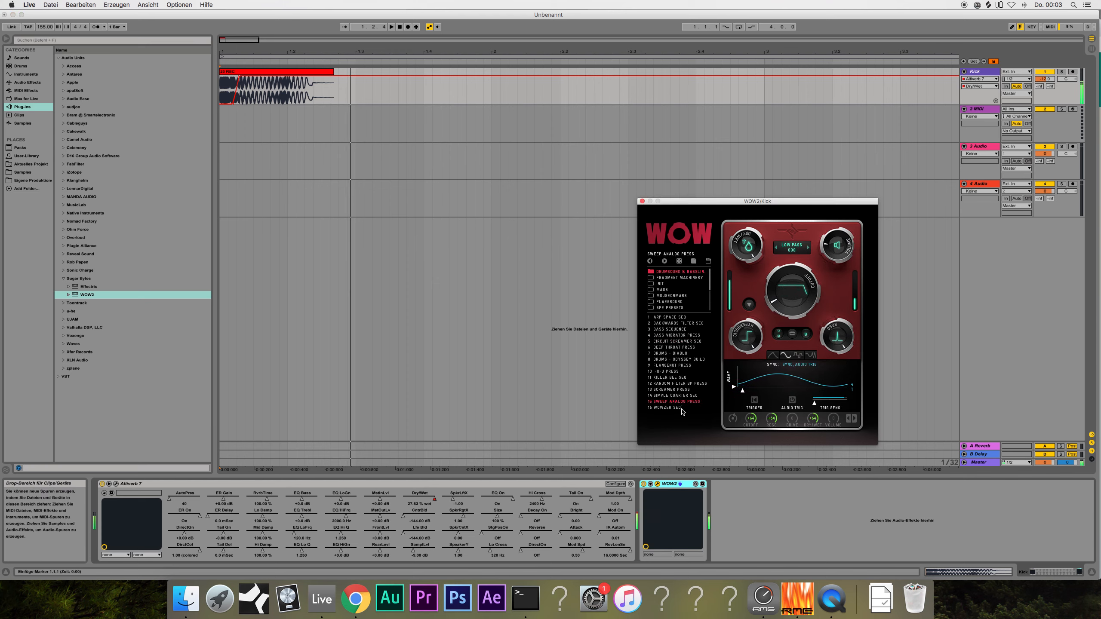
{"action": "left_click", "coordinate": [672, 395]}
{"action": "key", "text": "space"}
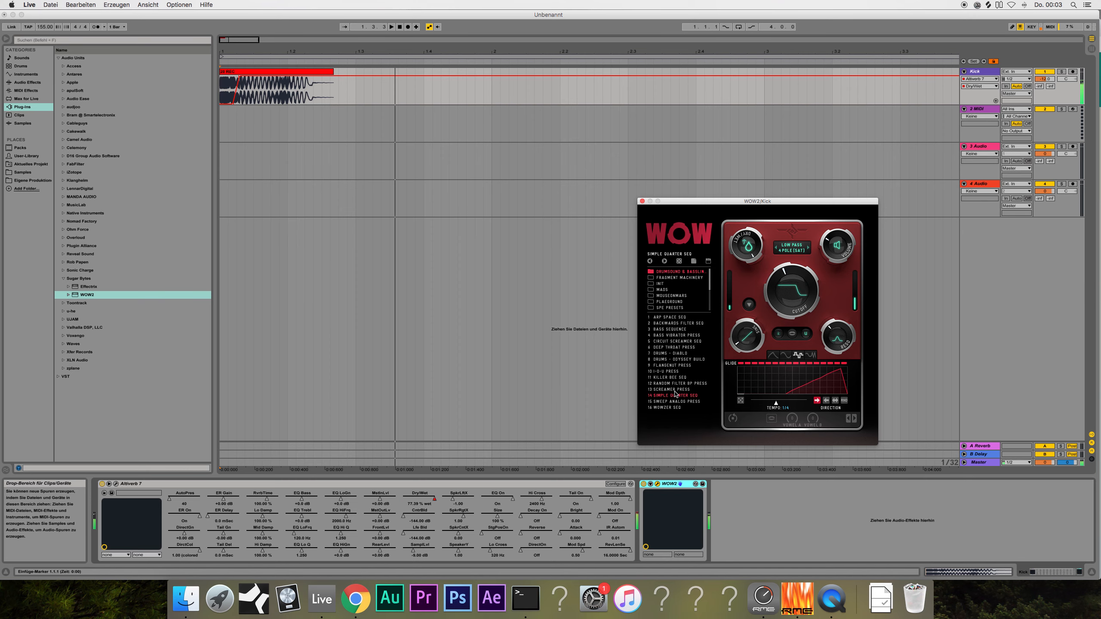
{"action": "left_click", "coordinate": [676, 389]}
{"action": "left_click", "coordinate": [673, 377]}
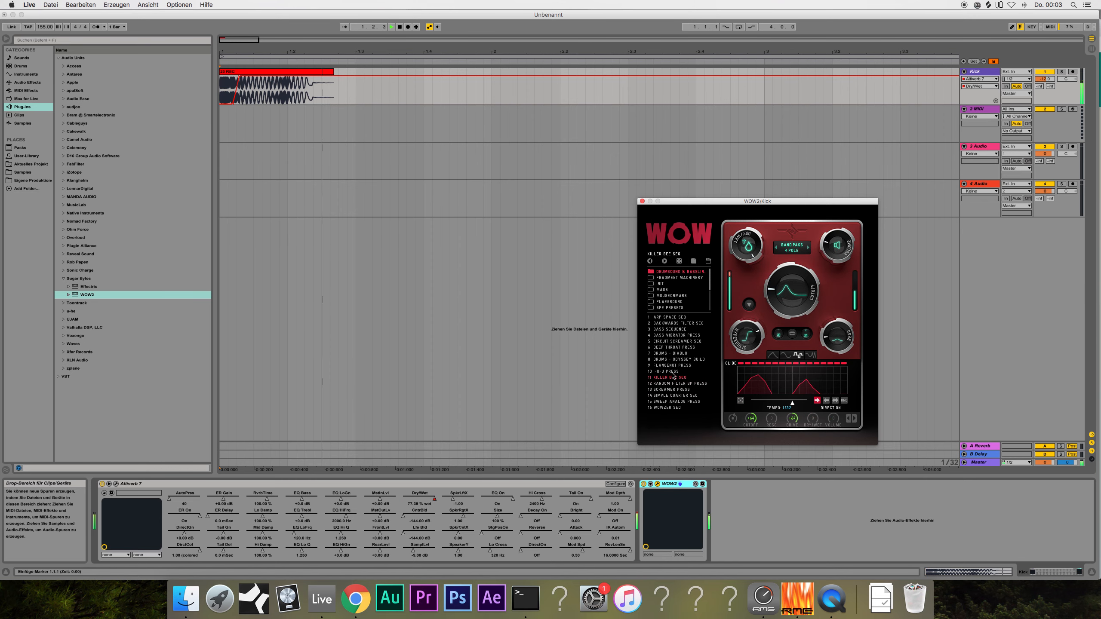
{"action": "left_click", "coordinate": [675, 371]}
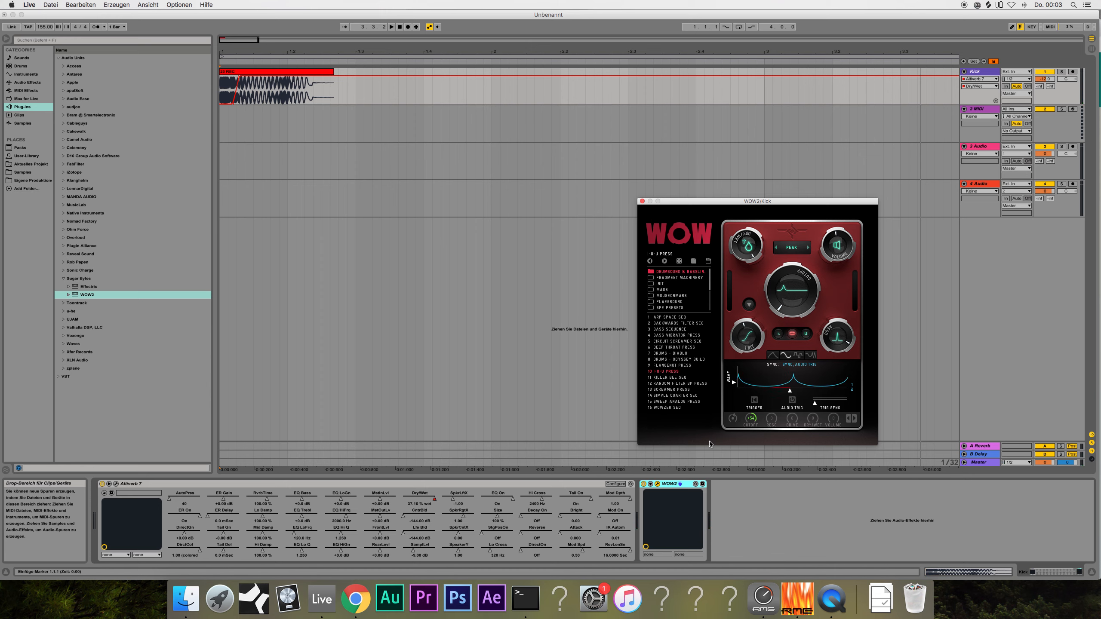
Browse WOW2's preset folders and audition the Arp Space Seq and Backwards Filter Seq presets on the kick
{"action": "scroll", "coordinate": [678, 293], "scroll_direction": "down", "scroll_amount": 3}
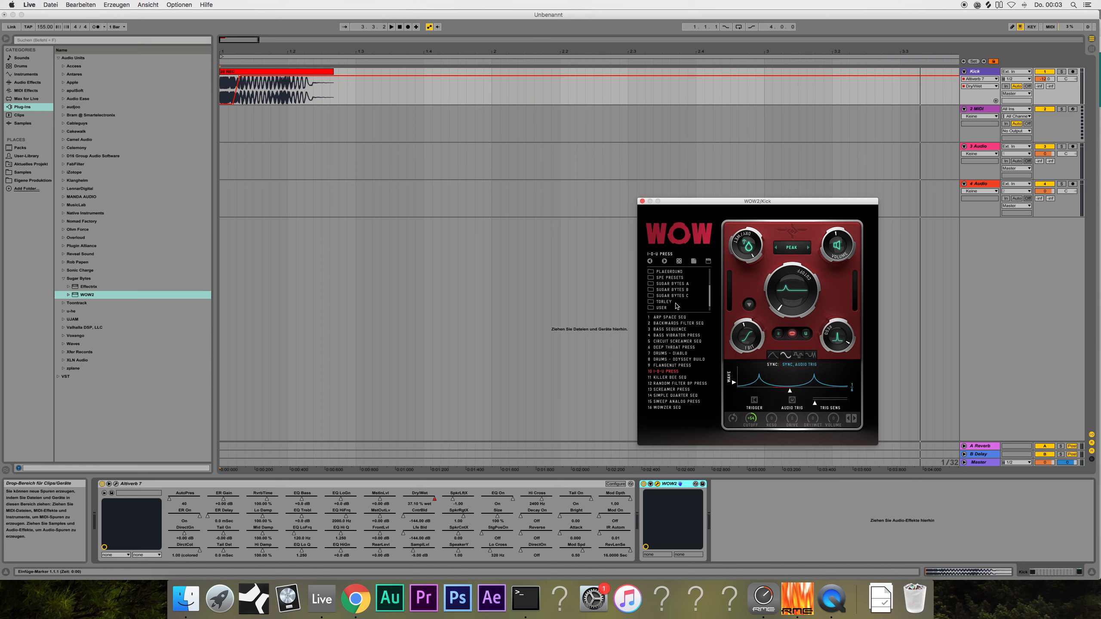
{"action": "left_click", "coordinate": [673, 319]}
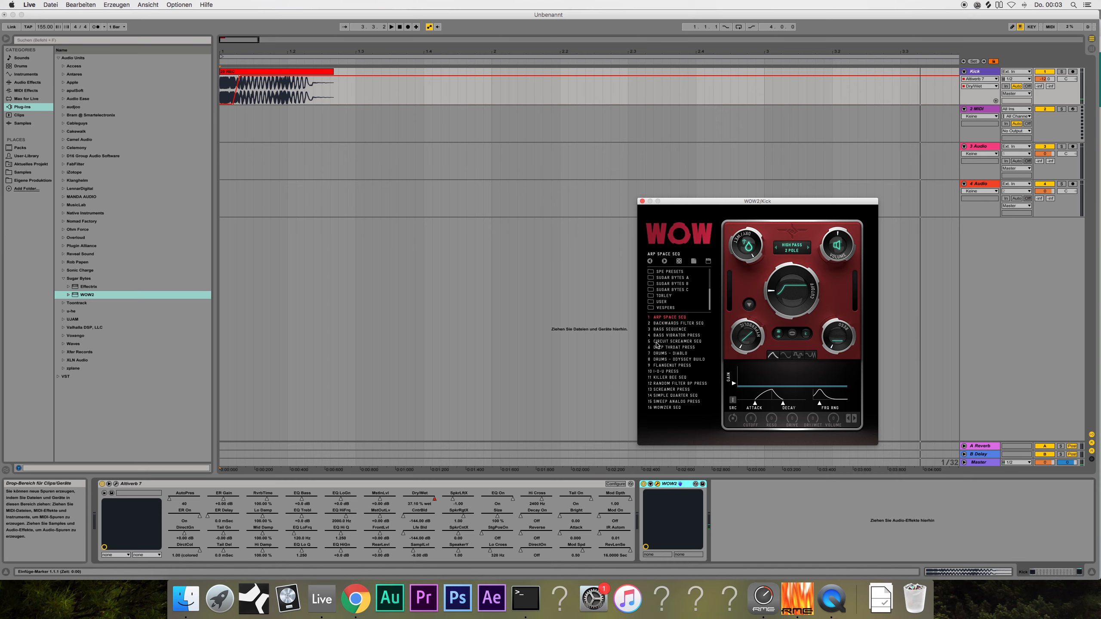
{"action": "left_click", "coordinate": [400, 27]}
{"action": "key", "text": "space"}
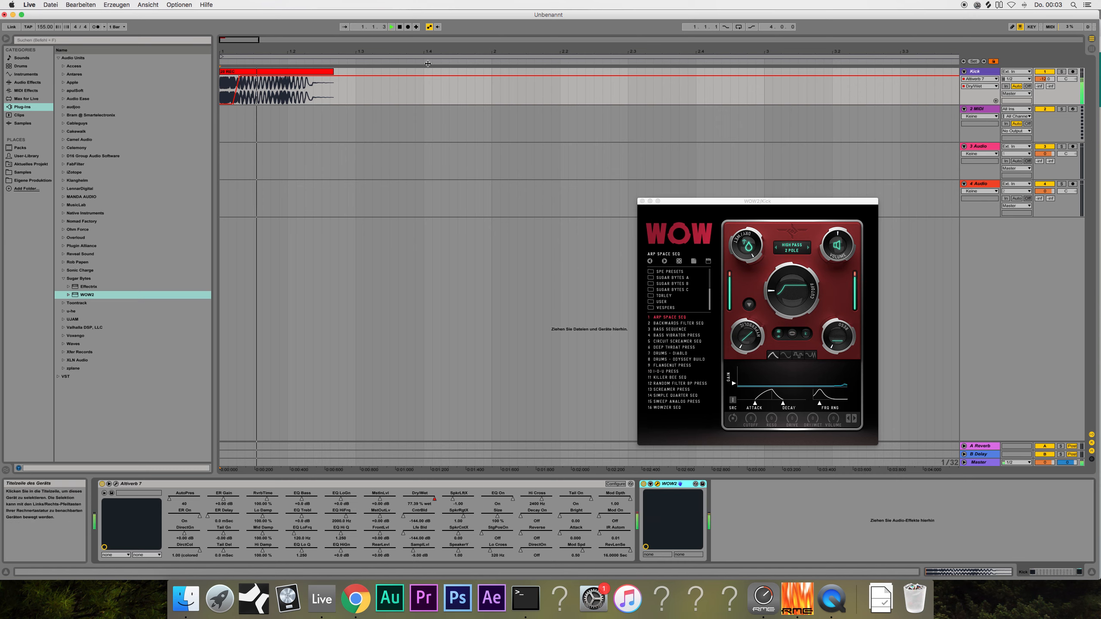
{"action": "left_click", "coordinate": [688, 323]}
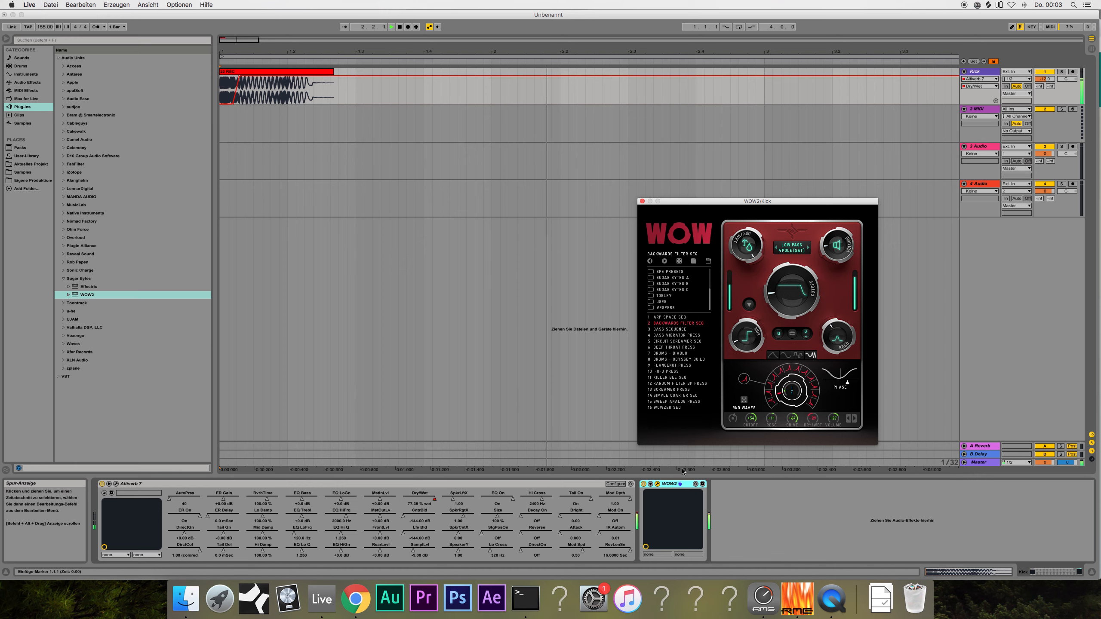
Stop playback and remove the WOW2 device from the Kick track
{"action": "key", "text": "space"}
{"action": "left_click", "coordinate": [676, 484]}
{"action": "key", "text": "Delete"}
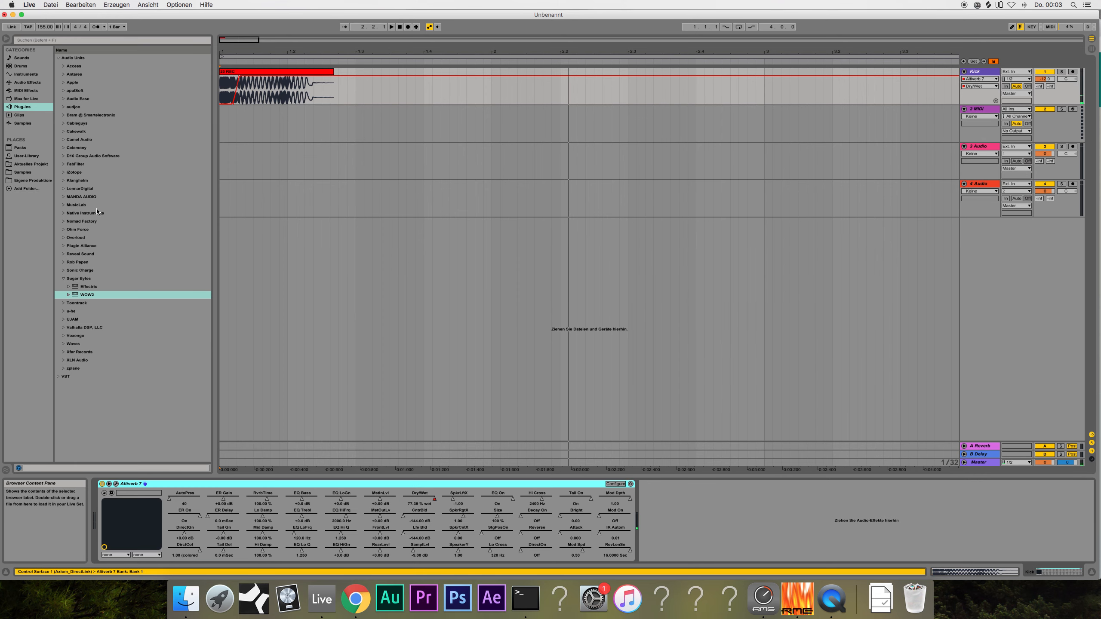
Load the iZotope Trash 2 Audio Unit onto the Kick track after Altiverb 7
{"action": "left_click", "coordinate": [63, 278]}
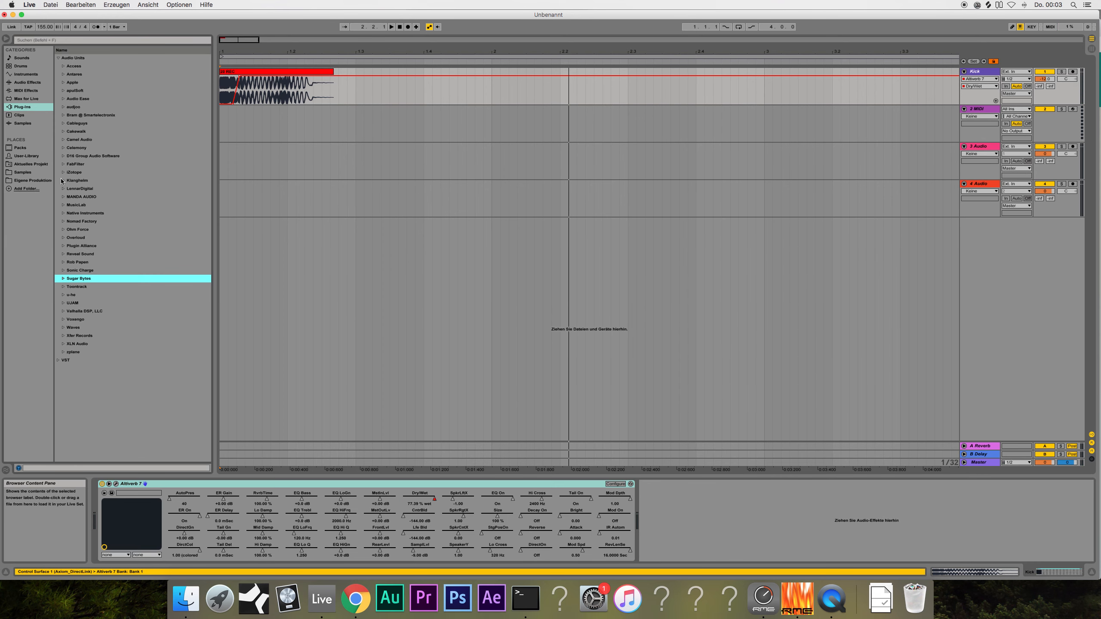
{"action": "left_click", "coordinate": [63, 172]}
{"action": "left_click_drag", "start_coordinate": [95, 263], "coordinate": [675, 512]}
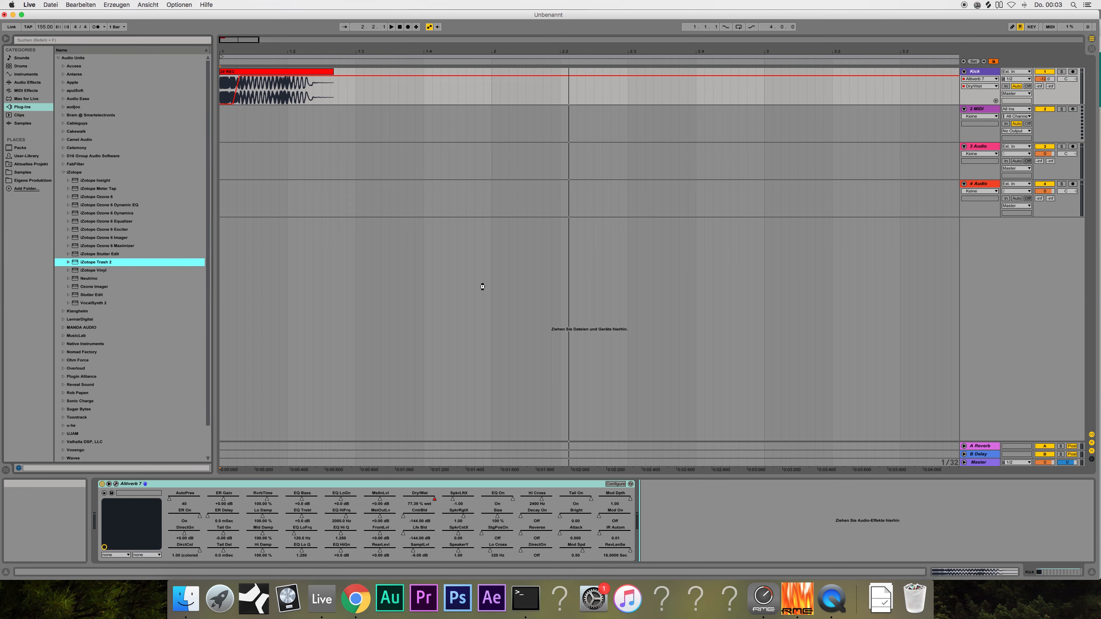
{"action": "left_click_drag", "start_coordinate": [479, 222], "coordinate": [480, 221]}
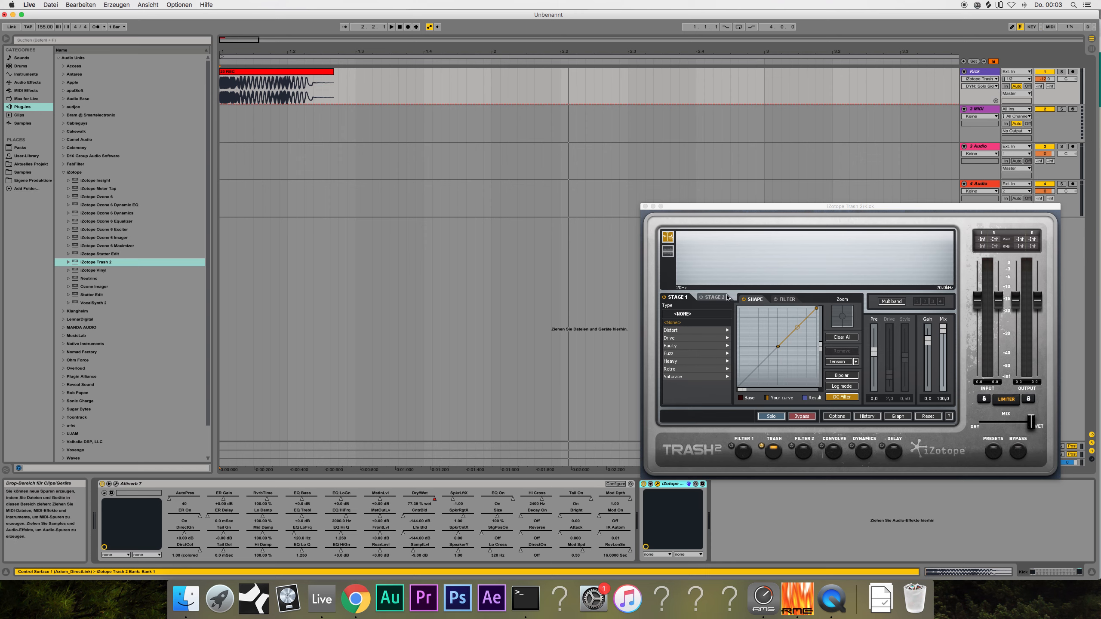
Set Trash 2's Stage 1 distortion type to Clip Control from the Distort category and audition the kick
{"action": "left_click", "coordinate": [680, 332]}
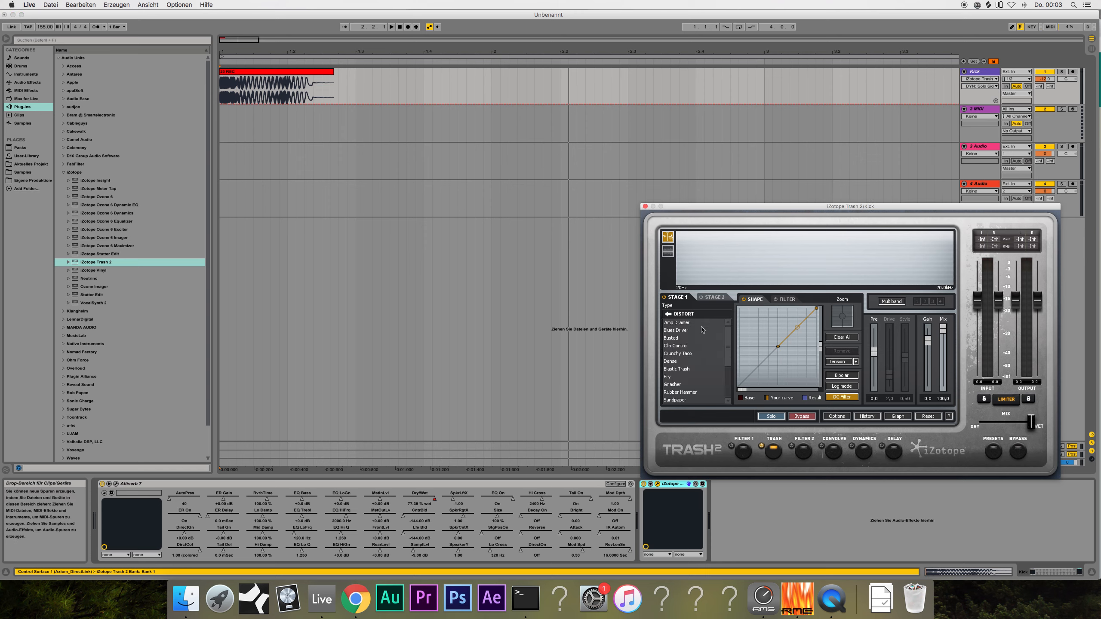
{"action": "left_click", "coordinate": [699, 323]}
{"action": "left_click", "coordinate": [684, 347]}
{"action": "key", "text": "space"}
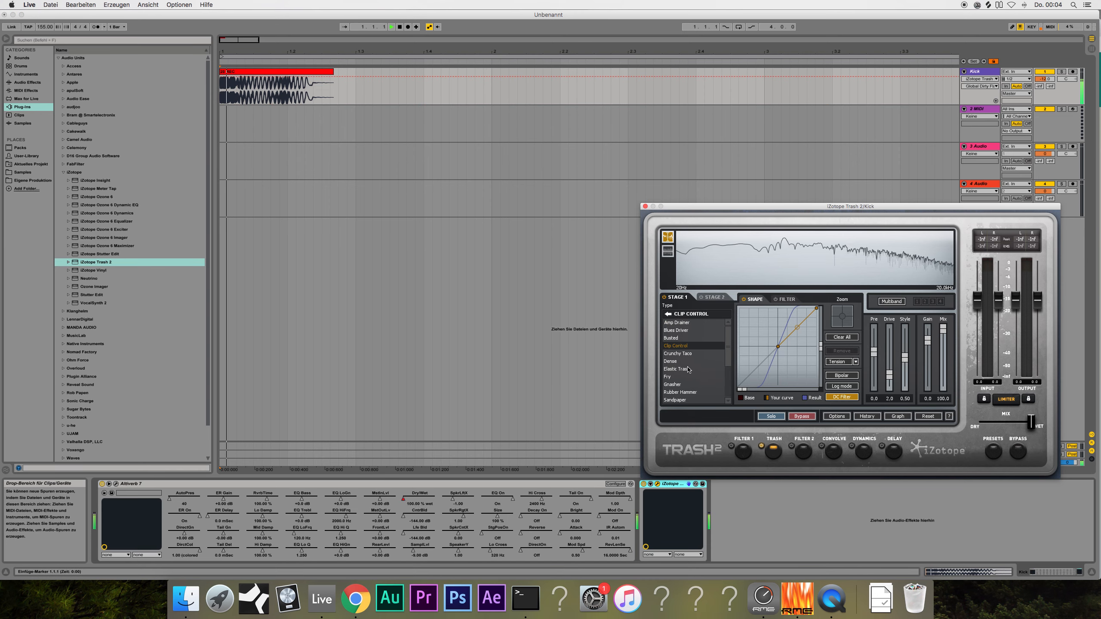
{"action": "key", "text": "space"}
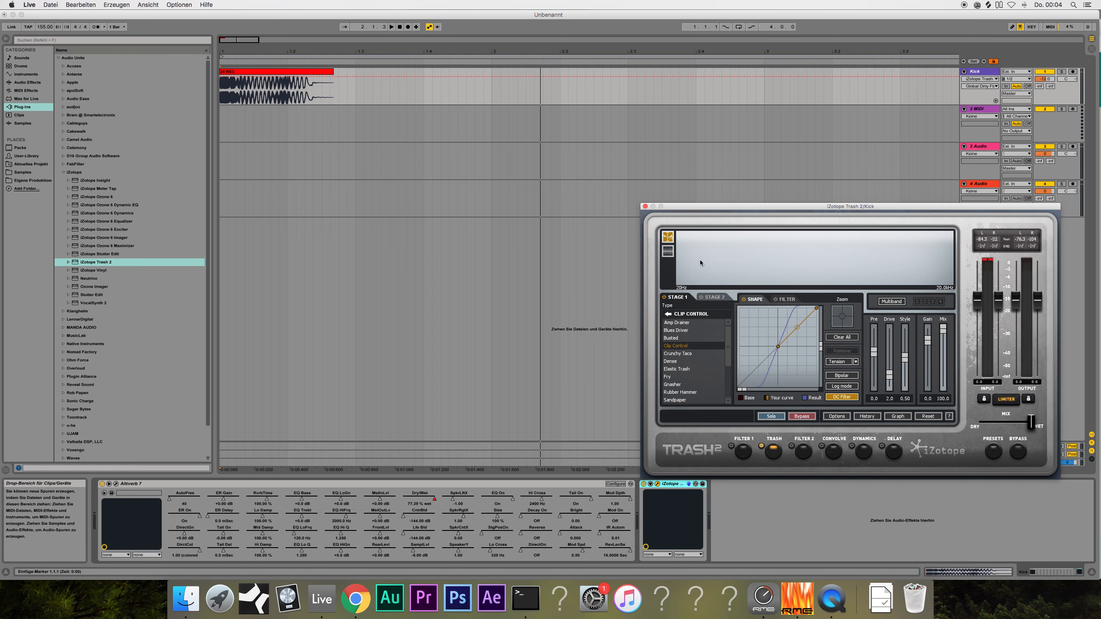
Audition the kick with Trash 2's Fry and Dense distortion types
{"action": "key", "text": "space"}
{"action": "left_click", "coordinate": [679, 377]}
{"action": "key", "text": "space"}
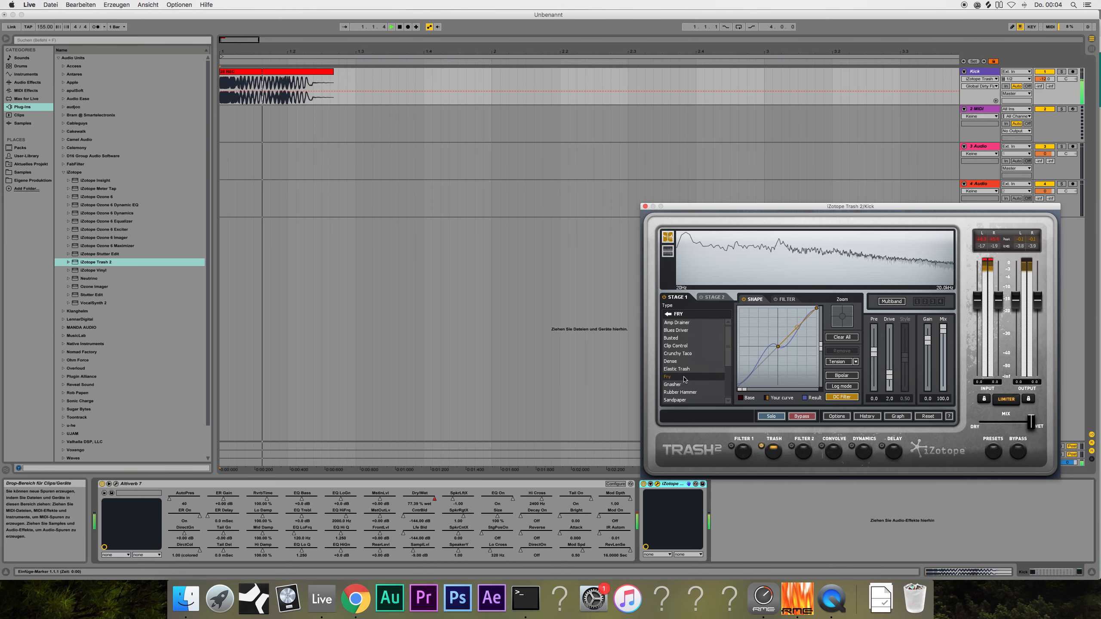
{"action": "key", "text": "space"}
{"action": "left_click", "coordinate": [684, 363]}
{"action": "key", "text": "space"}
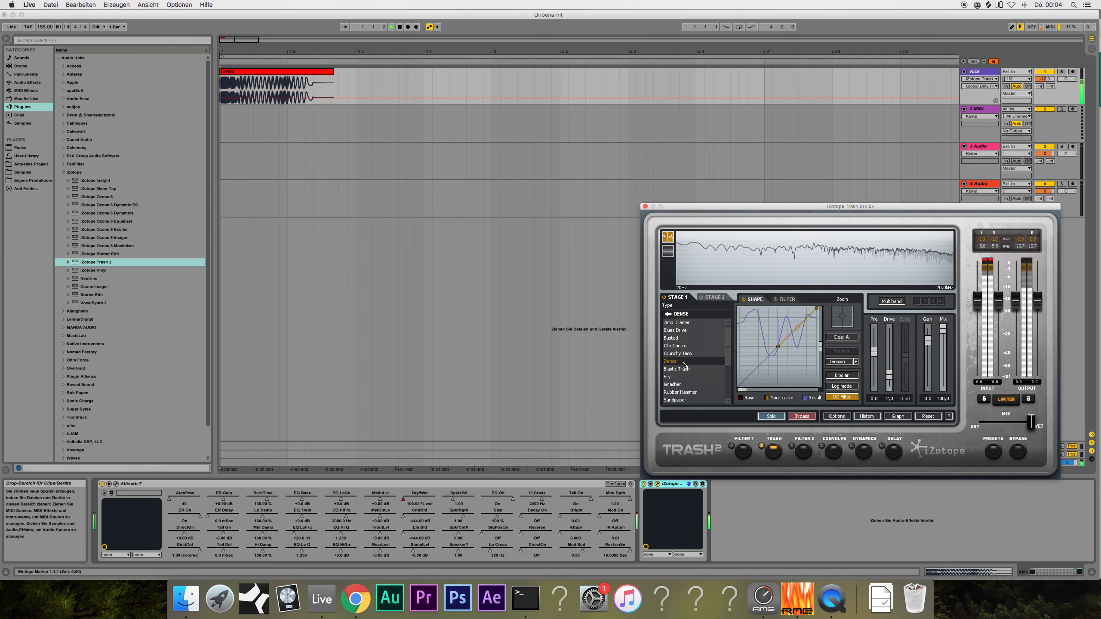
{"action": "key", "text": "space"}
Audition the kick with Trash 2's Squealer, Sputter and Tarnish distortion types
{"action": "scroll", "coordinate": [684, 377], "scroll_direction": "down", "scroll_amount": 5}
{"action": "key", "text": "space"}
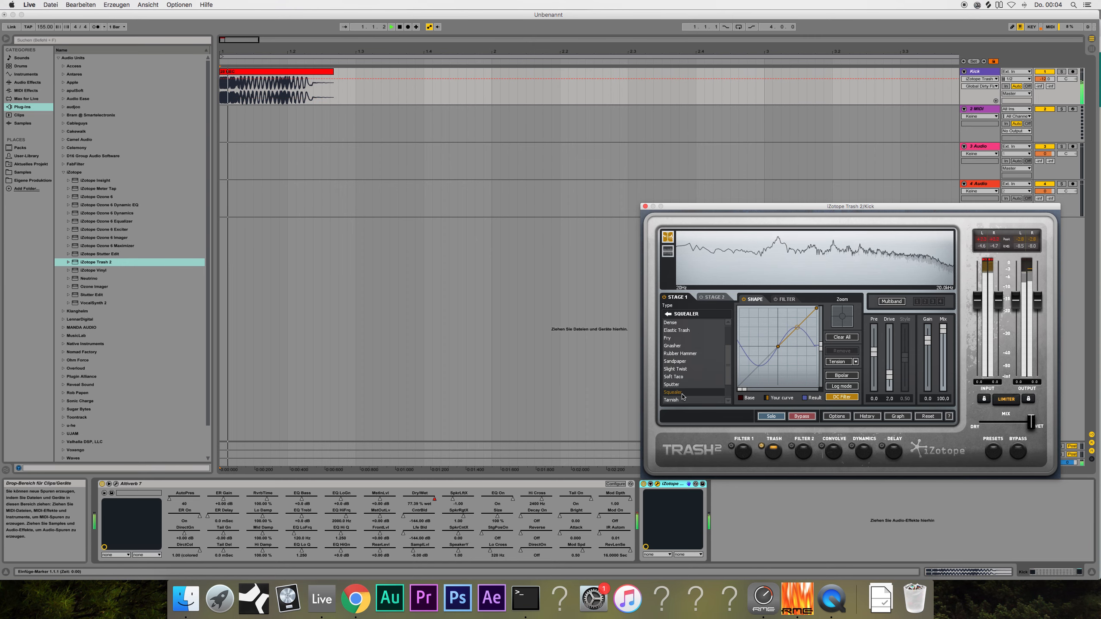
{"action": "left_click", "coordinate": [674, 384]}
{"action": "left_click", "coordinate": [685, 399]}
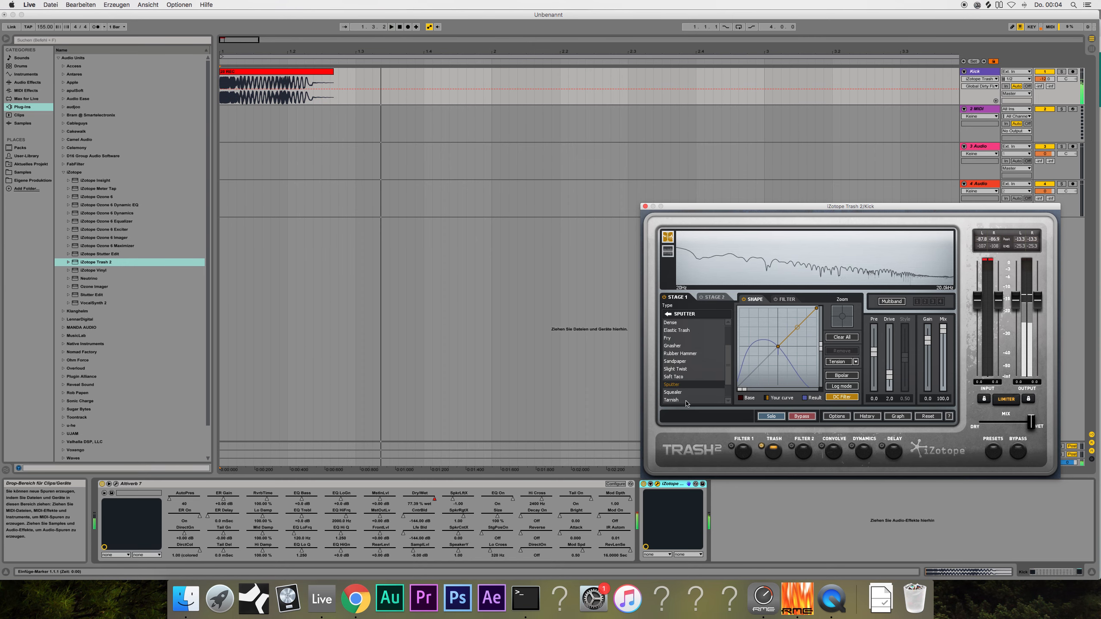
{"action": "key", "text": "space"}
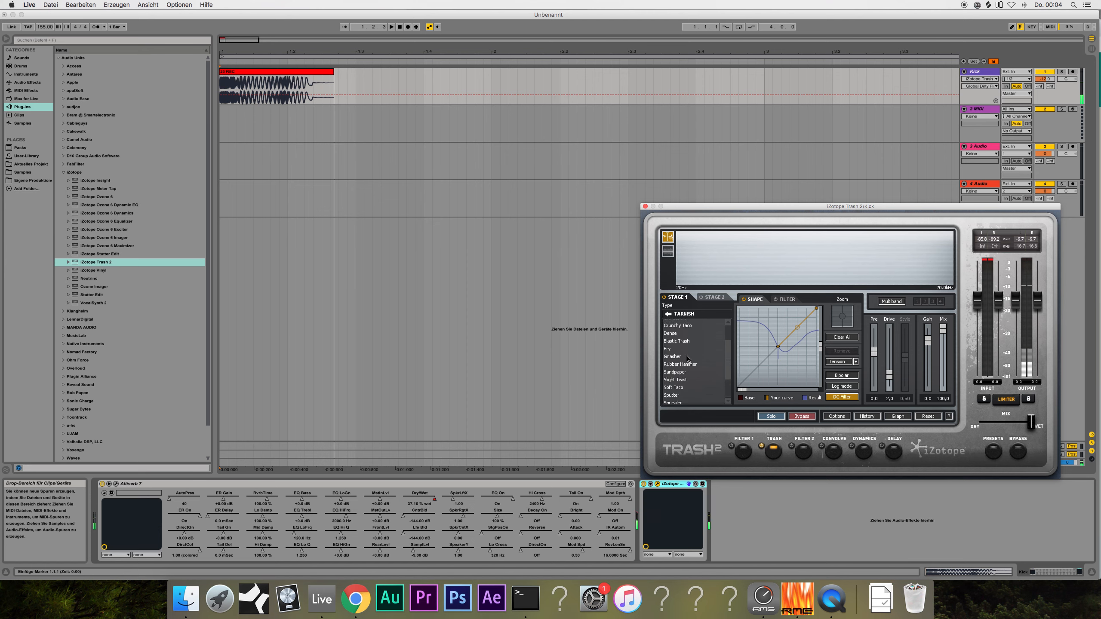
Switch Trash 2 back to Clip Control, raise the upper middle point of its shape curve, audition the kick and close the plug-in window
{"action": "scroll", "coordinate": [682, 347], "scroll_direction": "up", "scroll_amount": 5}
{"action": "left_click", "coordinate": [687, 346]}
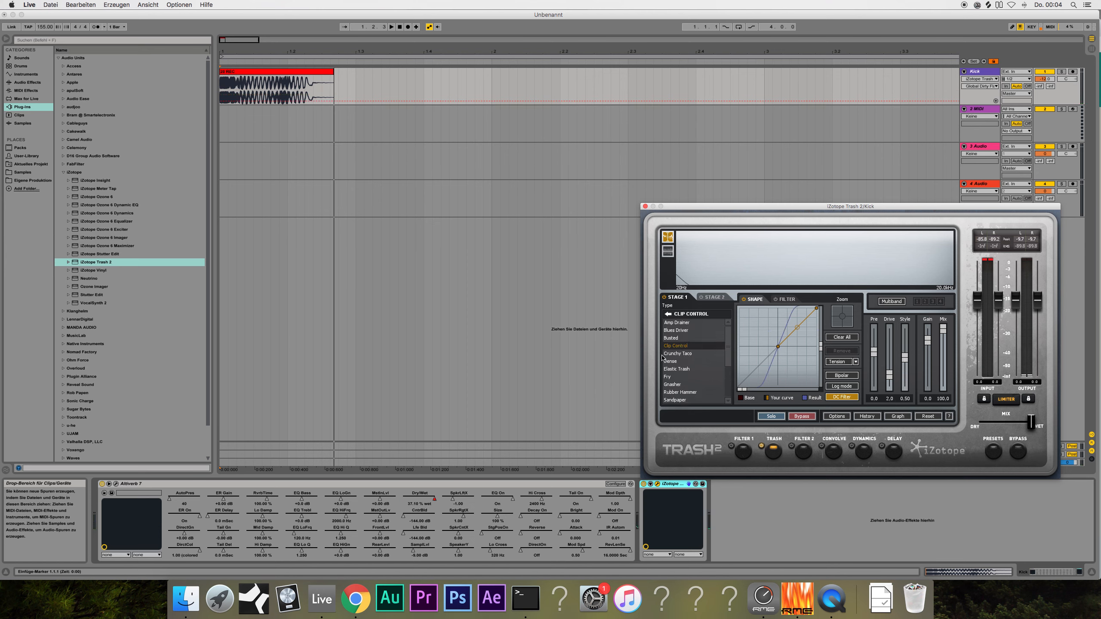
{"action": "left_click_drag", "start_coordinate": [697, 205], "coordinate": [679, 205]}
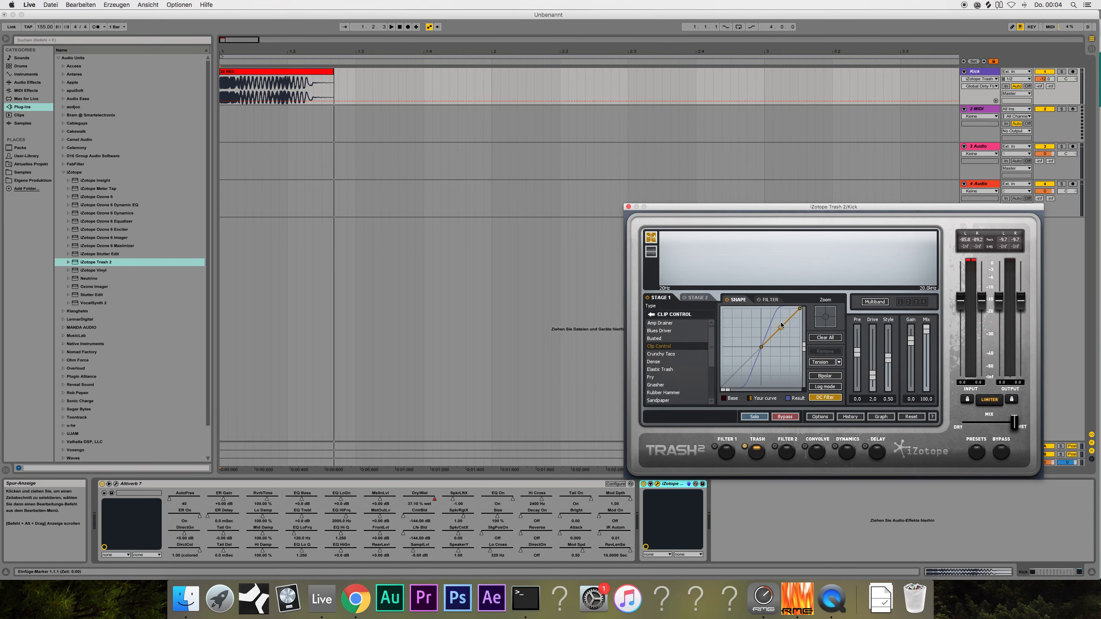
{"action": "left_click_drag", "start_coordinate": [781, 326], "coordinate": [781, 318]}
{"action": "left_click_drag", "start_coordinate": [681, 207], "coordinate": [657, 210]}
{"action": "key", "text": "space"}
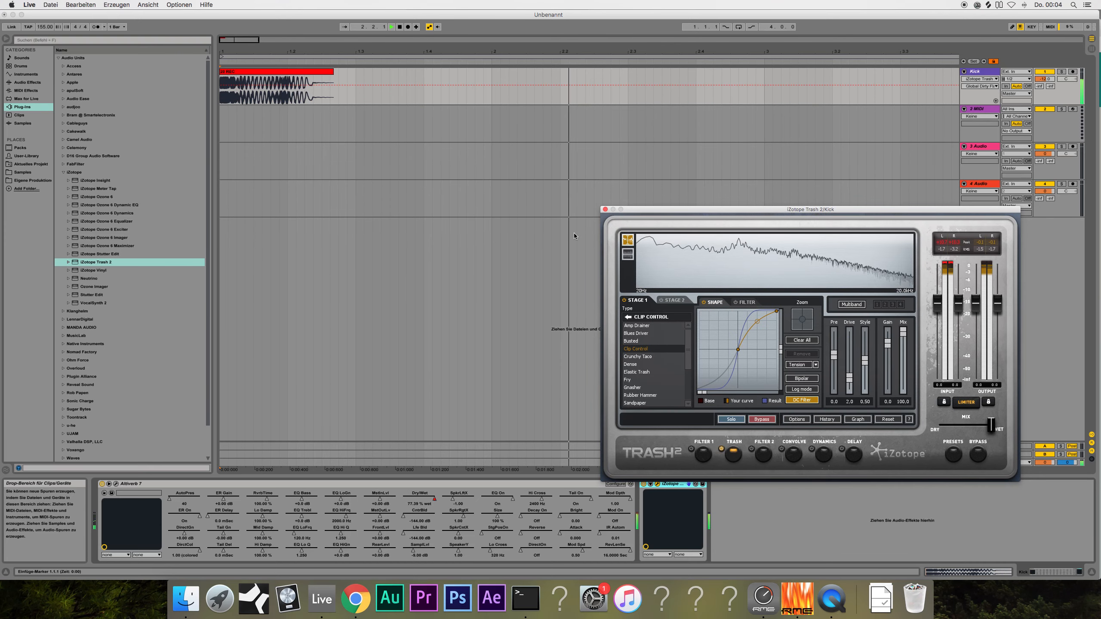
{"action": "left_click", "coordinate": [605, 209]}
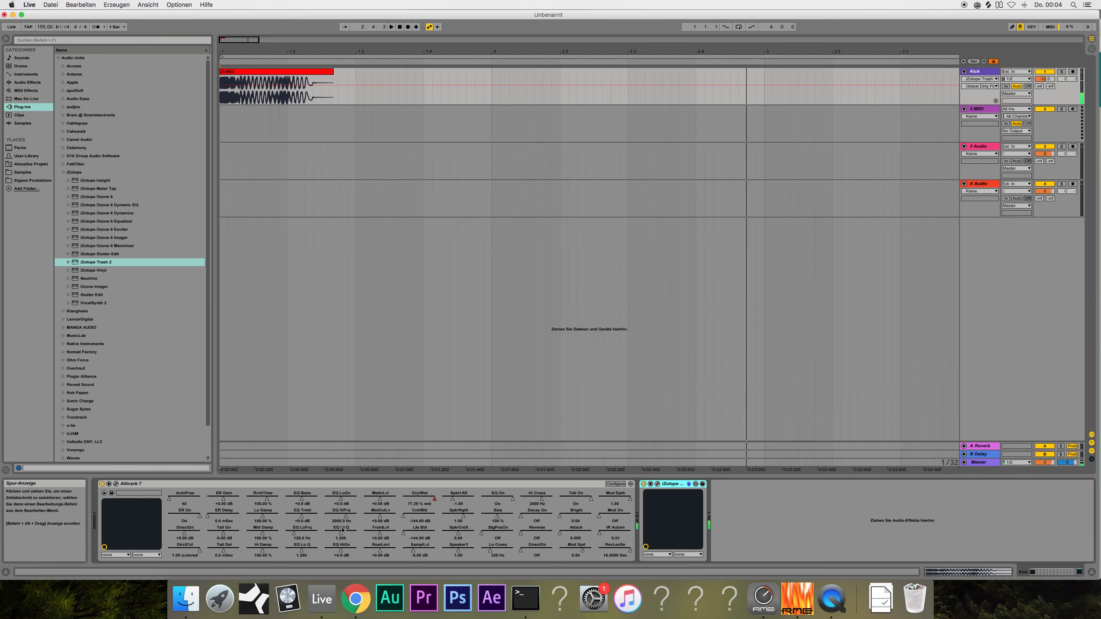
Automate Altiverb's Dry/Wet to fade from fully wet just after bar 2 to 0% at about bar 3, and audition the kick
{"action": "right_click", "coordinate": [435, 502]}
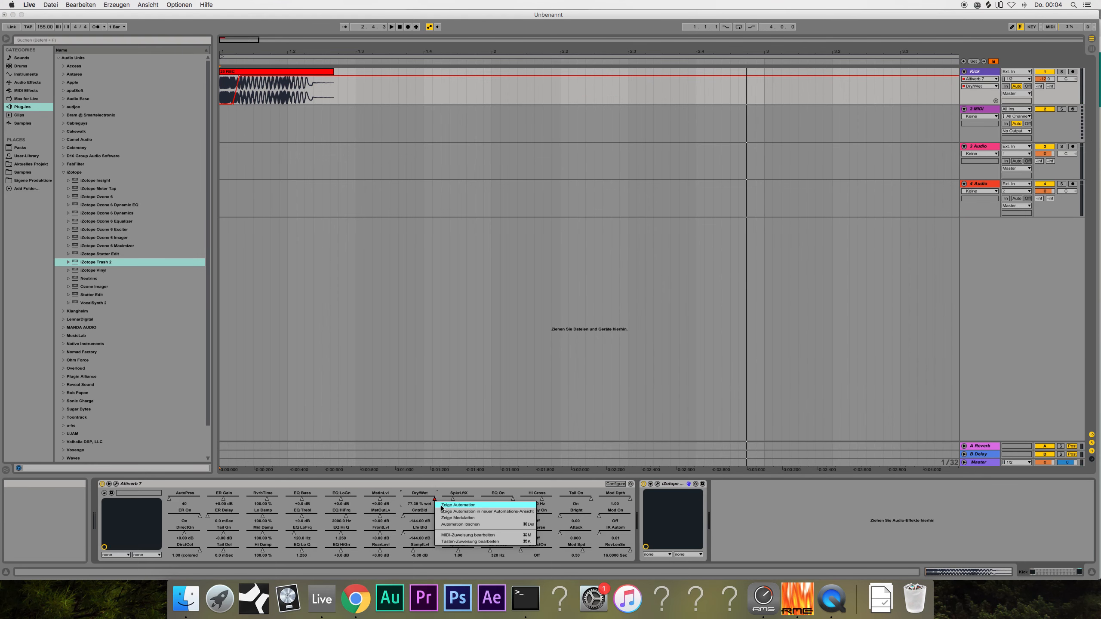
{"action": "left_click", "coordinate": [442, 506]}
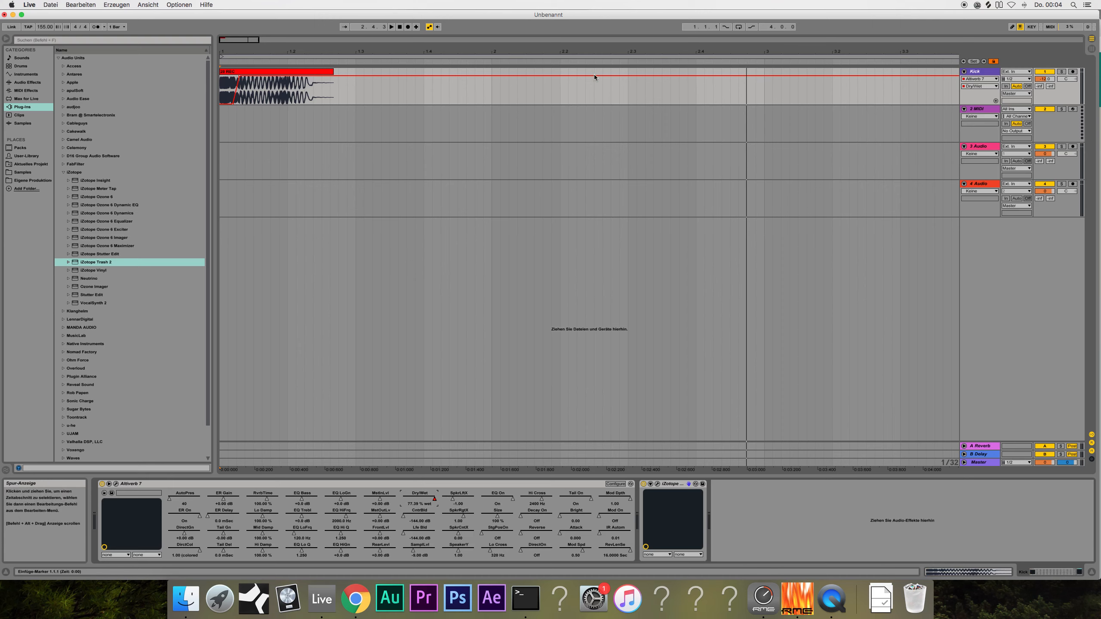
{"action": "left_click", "coordinate": [764, 75]}
{"action": "left_click_drag", "start_coordinate": [840, 76], "coordinate": [840, 104]}
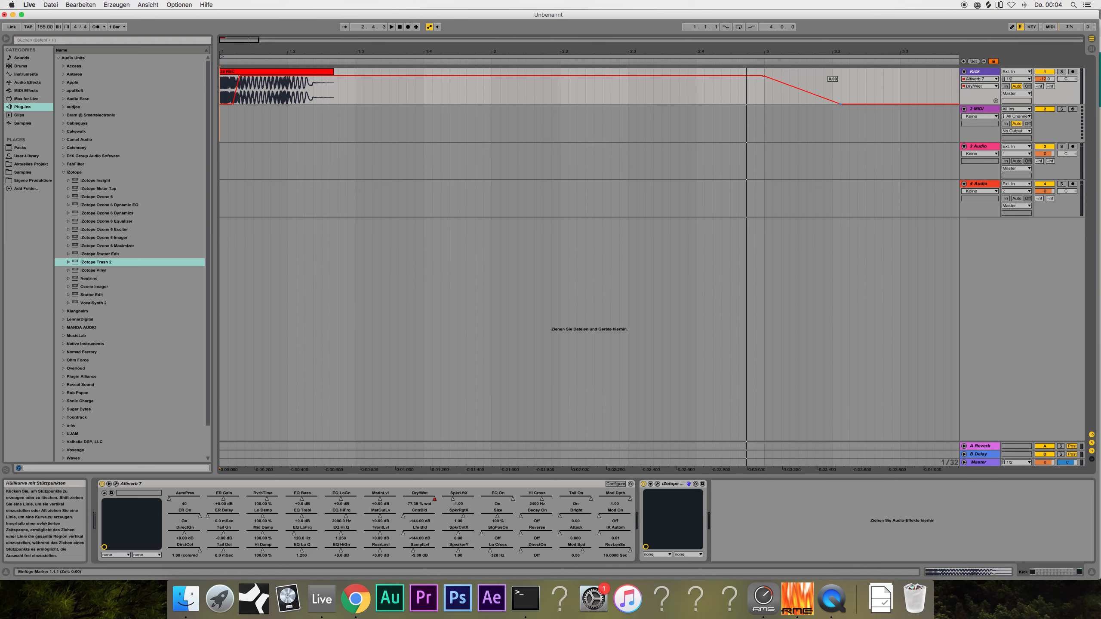
{"action": "left_click_drag", "start_coordinate": [764, 75], "coordinate": [522, 75]}
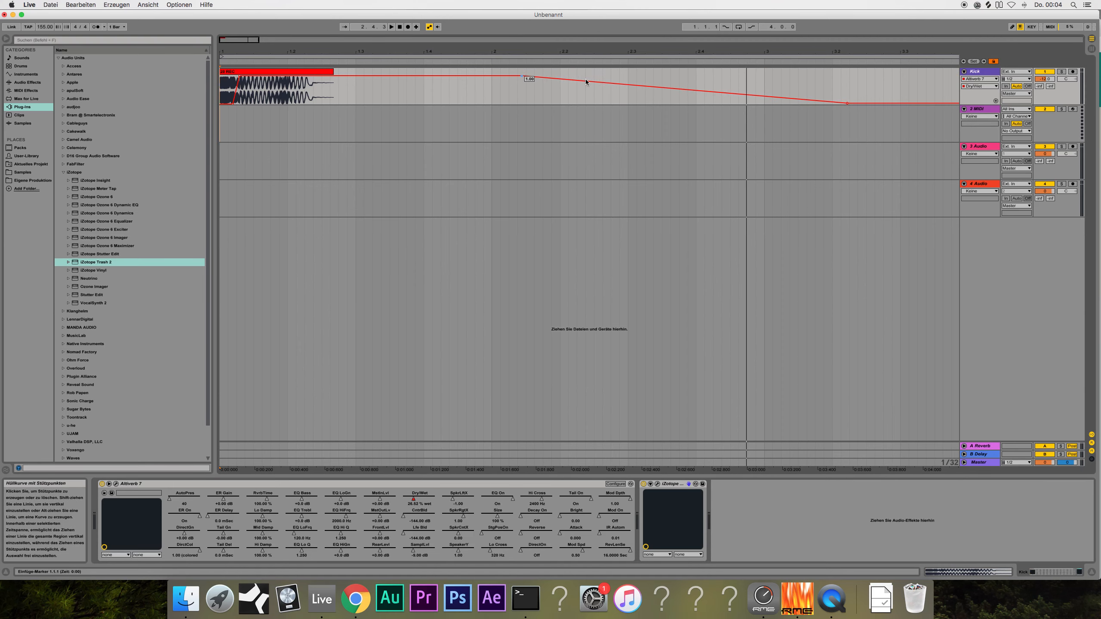
{"action": "left_click_drag", "start_coordinate": [842, 103], "coordinate": [761, 104]}
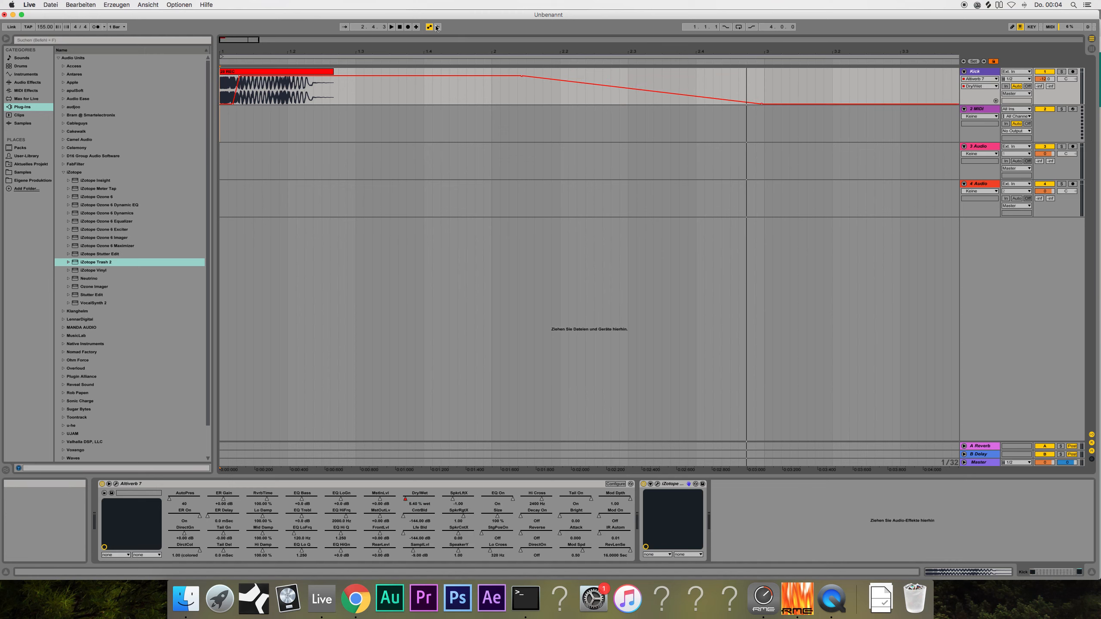
{"action": "key", "text": "space"}
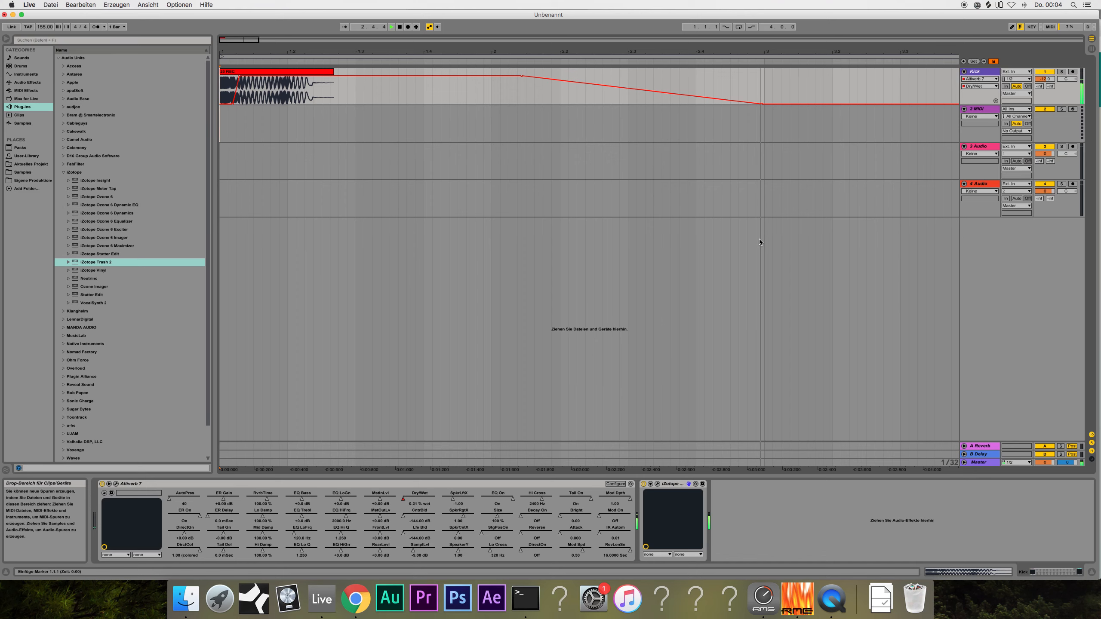
{"action": "key", "text": "space"}
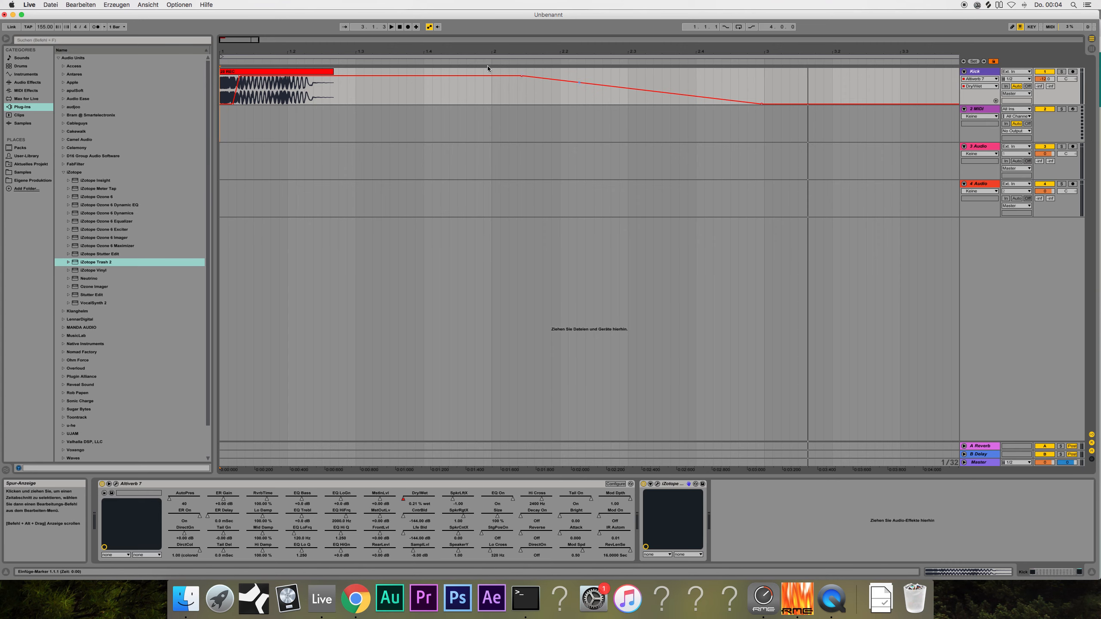
Open the Trash 2 window to examine its Clip Control distortion settings and shape curve, and close the window
{"action": "left_click", "coordinate": [689, 484]}
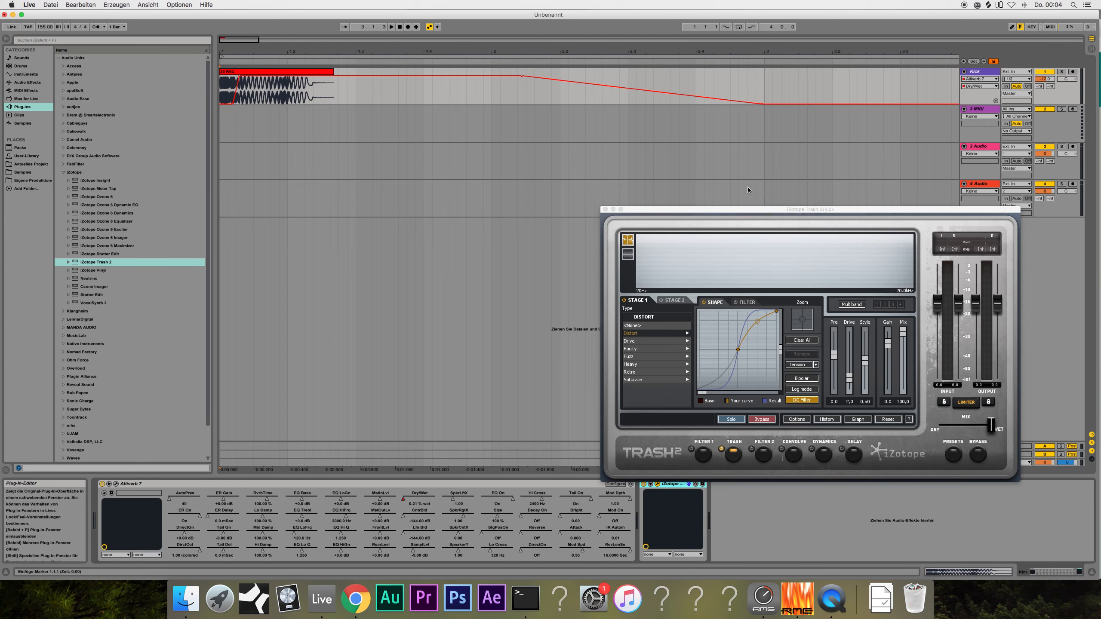
{"action": "left_click_drag", "start_coordinate": [718, 209], "coordinate": [666, 181]}
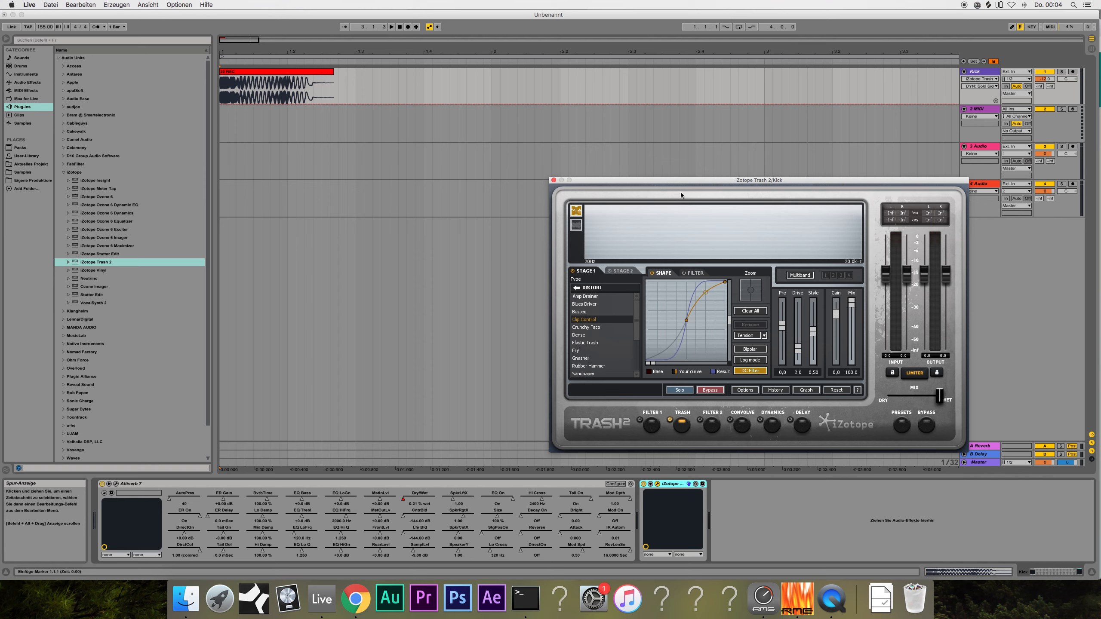
{"action": "left_click_drag", "start_coordinate": [677, 186], "coordinate": [650, 186]}
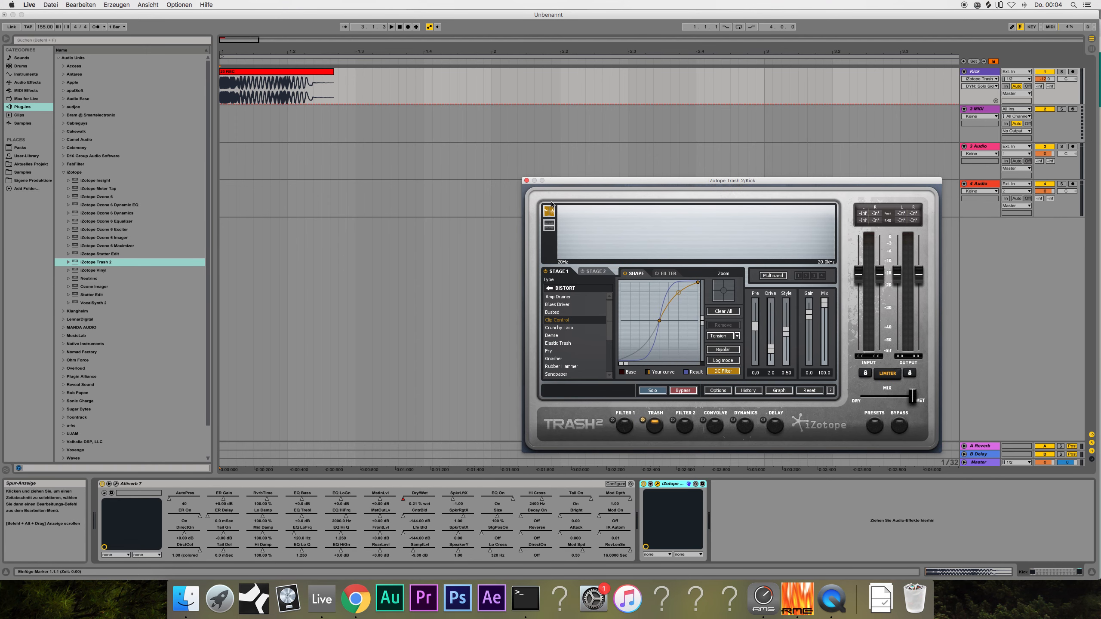
{"action": "left_click_drag", "start_coordinate": [572, 184], "coordinate": [564, 169]}
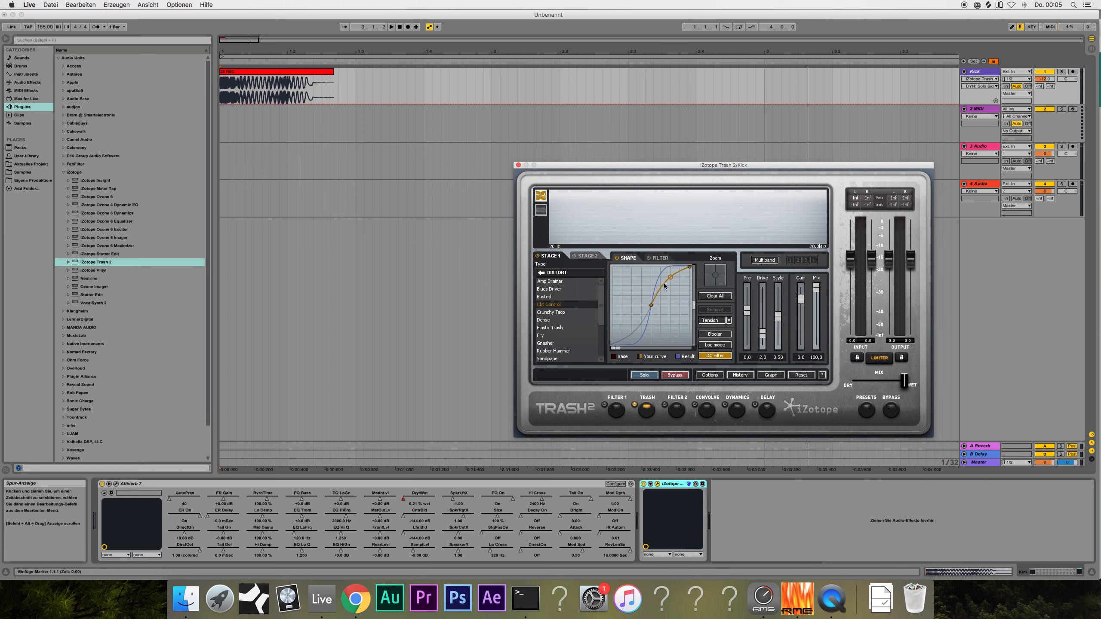
{"action": "left_click_drag", "start_coordinate": [667, 170], "coordinate": [629, 162]}
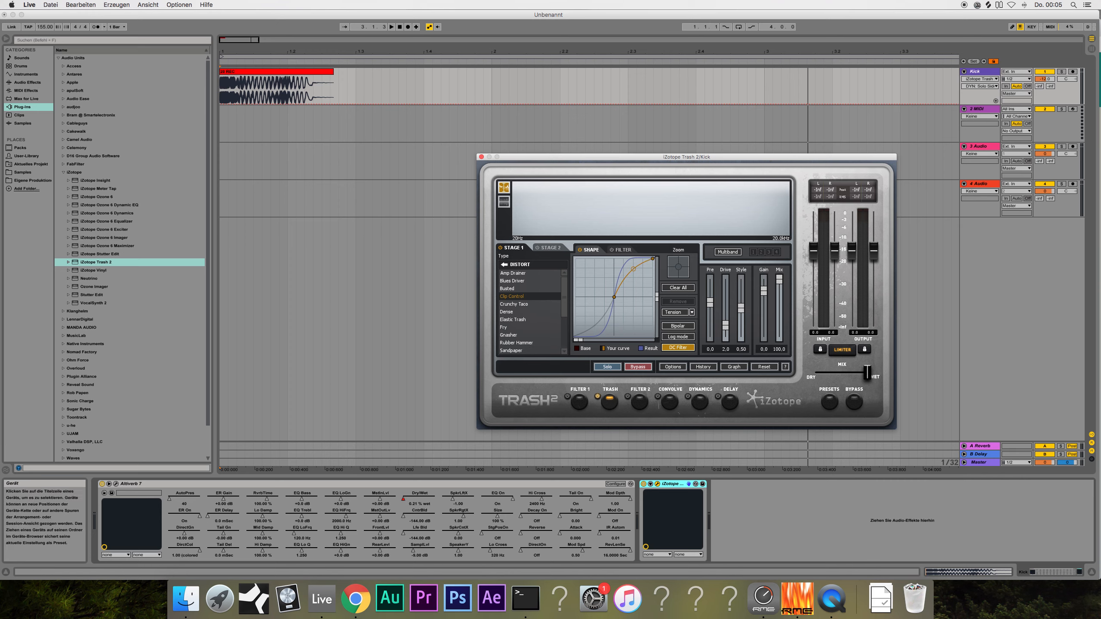
{"action": "left_click", "coordinate": [481, 156]}
Insert an Auto Filter between Altiverb and Trash 2 and set it to a band-pass in the mid range with 31% resonance
{"action": "left_click", "coordinate": [63, 172]}
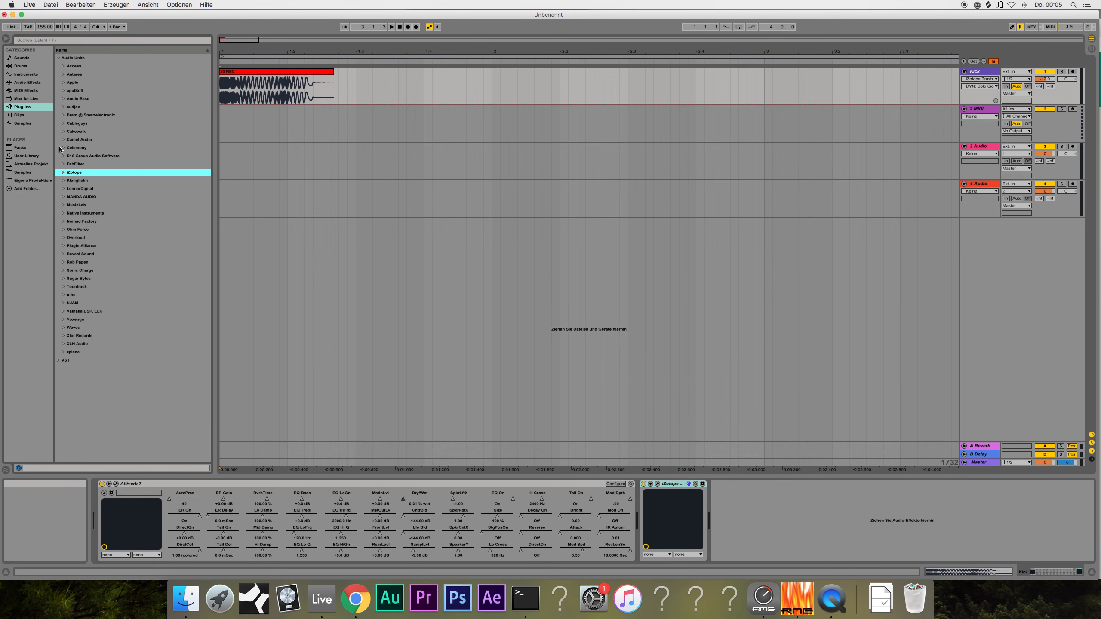
{"action": "left_click", "coordinate": [29, 83]}
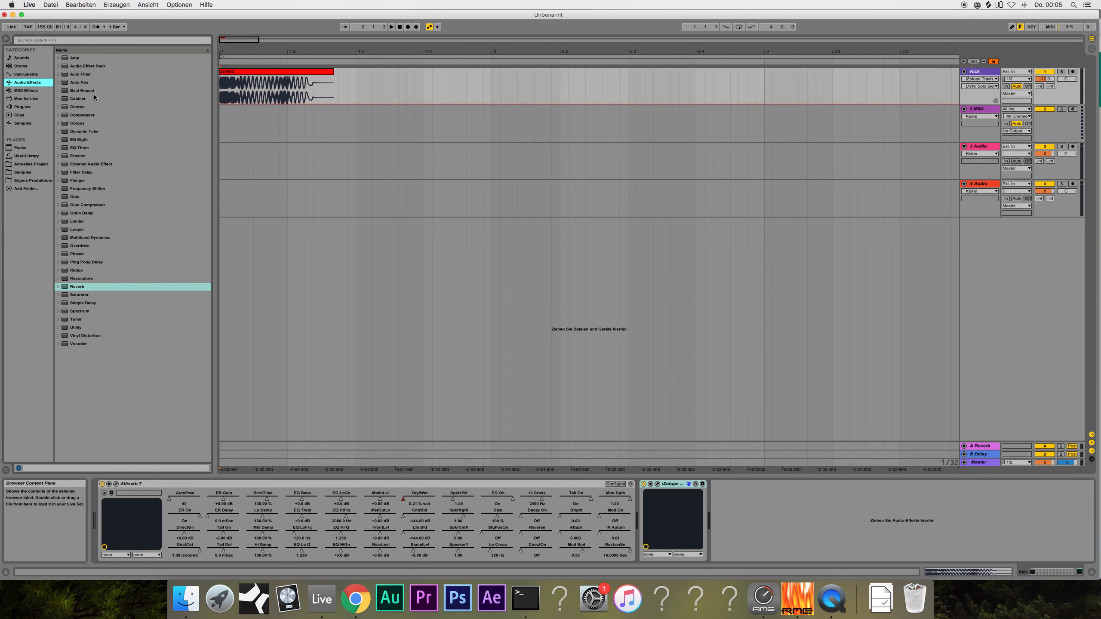
{"action": "left_click_drag", "start_coordinate": [81, 77], "coordinate": [631, 494]}
{"action": "left_click", "coordinate": [688, 541]}
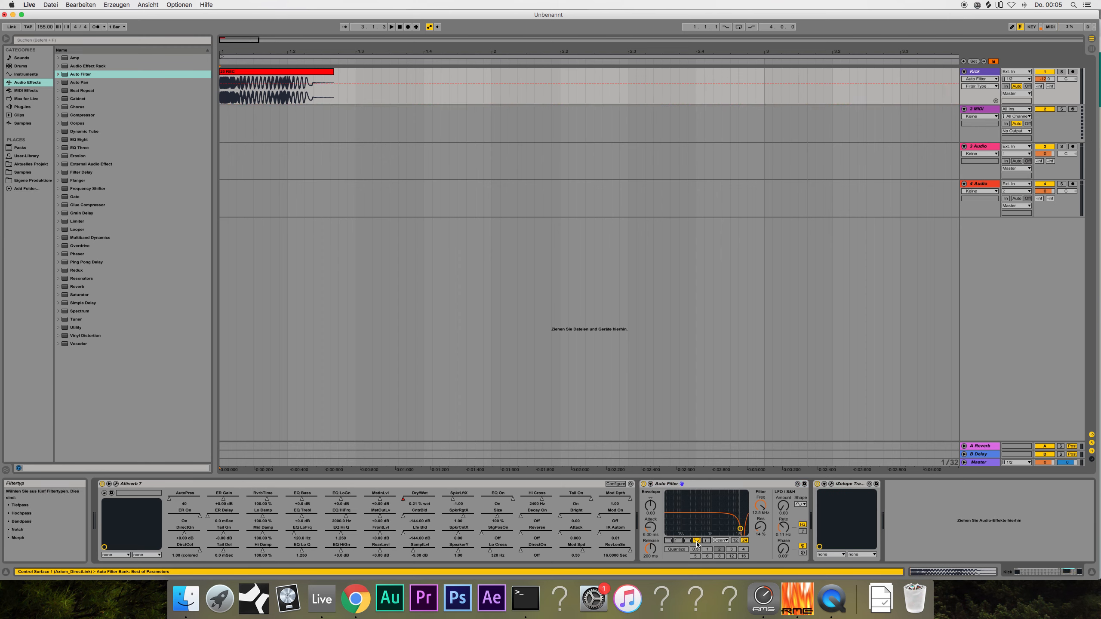
{"action": "left_click_drag", "start_coordinate": [735, 532], "coordinate": [737, 528]}
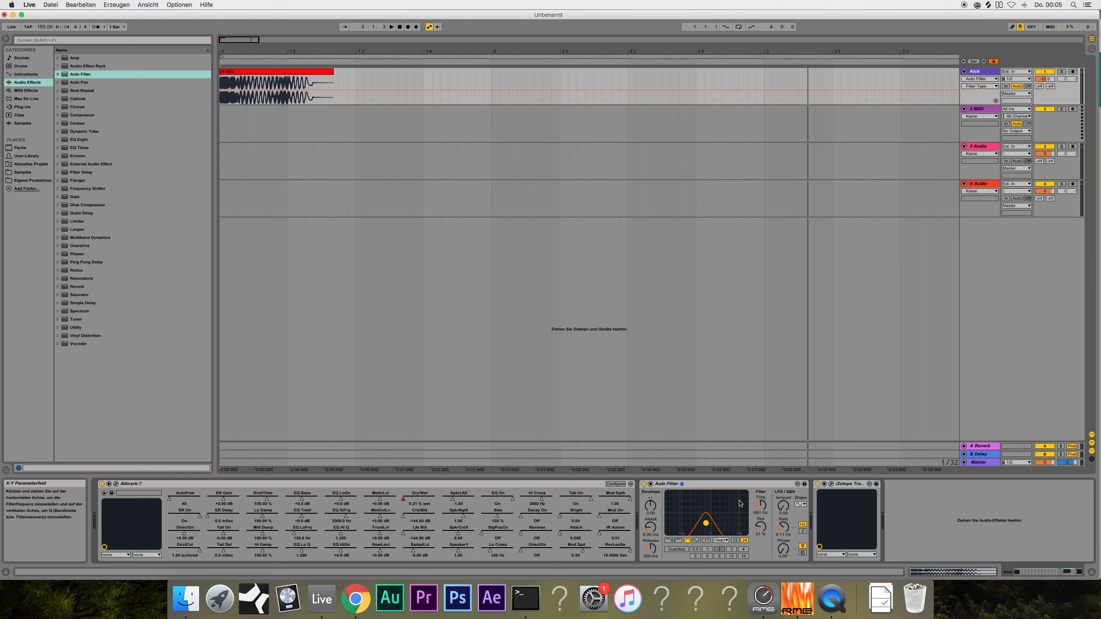
Automate the Auto Filter's frequency with several gently rising and falling breakpoints behind the kick clip, ending with a drop to the low end
{"action": "right_click", "coordinate": [759, 505]}
{"action": "left_click", "coordinate": [765, 511]}
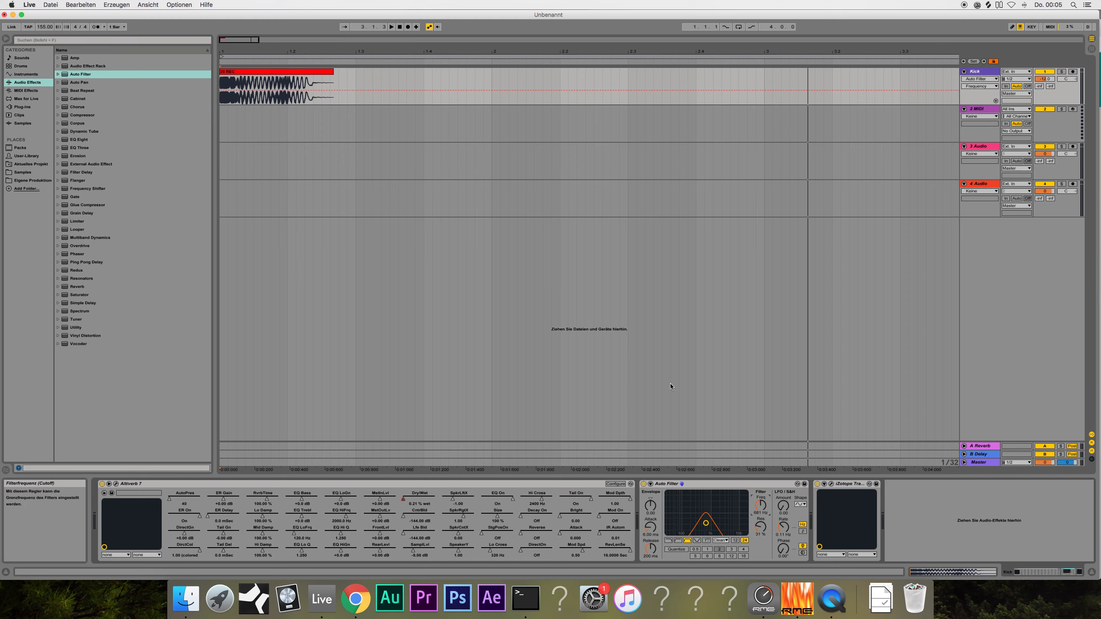
{"action": "left_click", "coordinate": [345, 92]}
{"action": "left_click", "coordinate": [423, 92]}
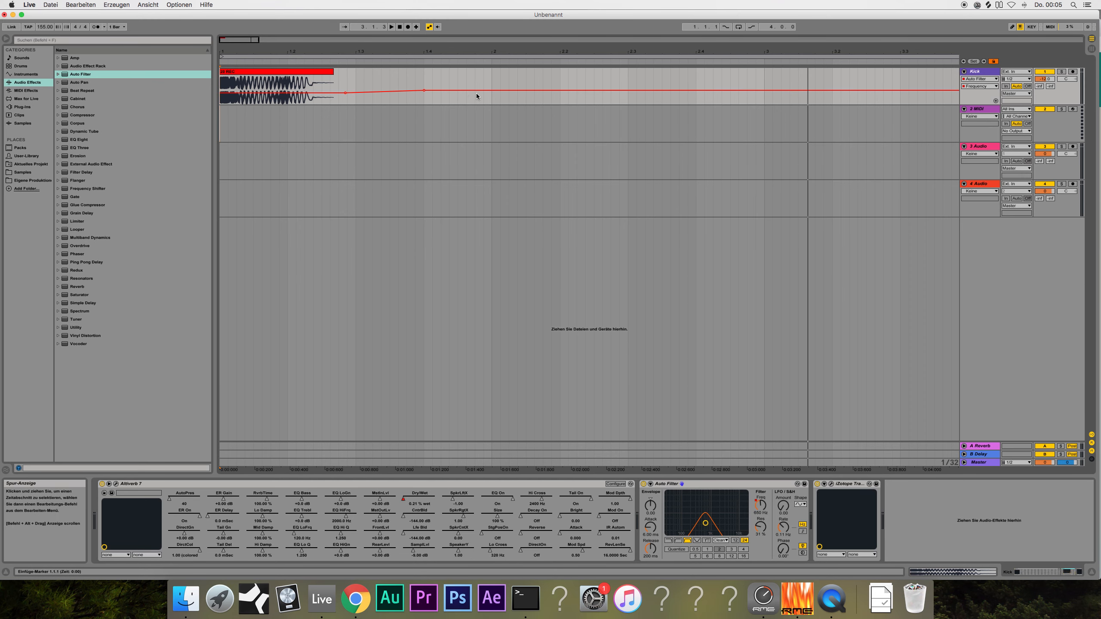
{"action": "left_click", "coordinate": [477, 94]}
{"action": "left_click", "coordinate": [536, 87]}
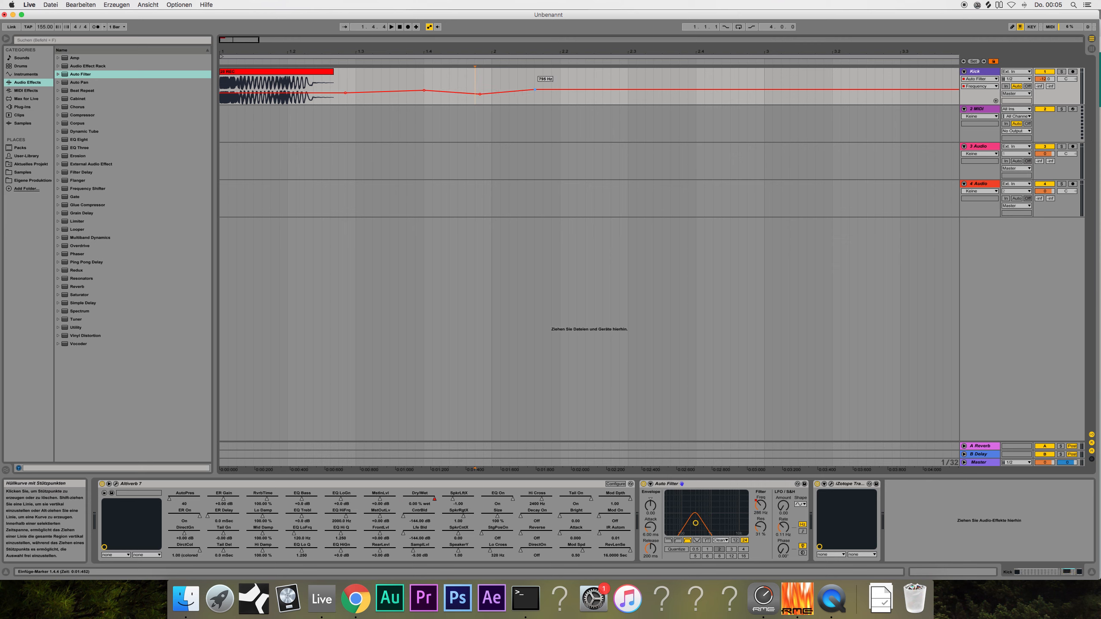
{"action": "left_click", "coordinate": [609, 88]}
{"action": "left_click", "coordinate": [645, 88]}
{"action": "left_click", "coordinate": [719, 103]}
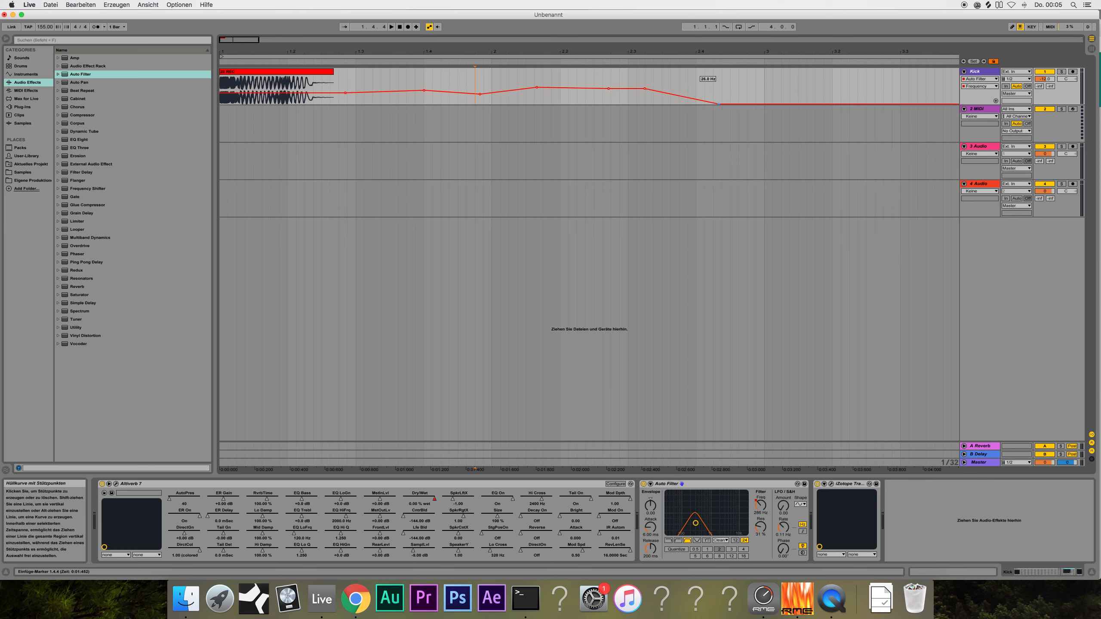
Automate the Auto Filter's Device On so it is off for most of the kick clip and on for the reverb tail, and audition it
{"action": "left_click", "coordinate": [650, 485]}
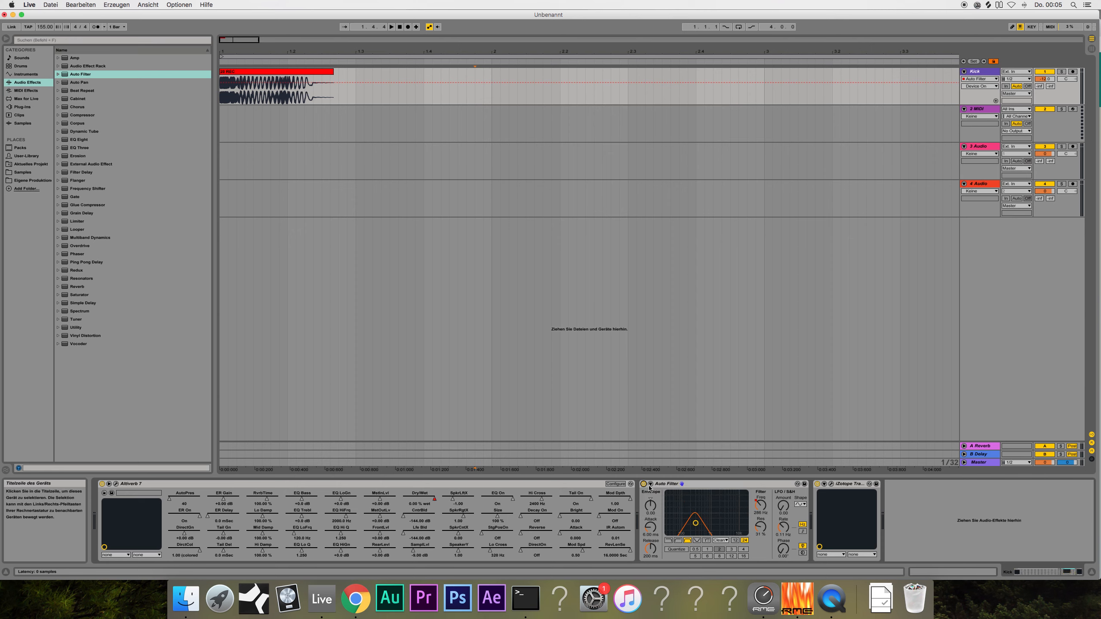
{"action": "left_click", "coordinate": [236, 87]}
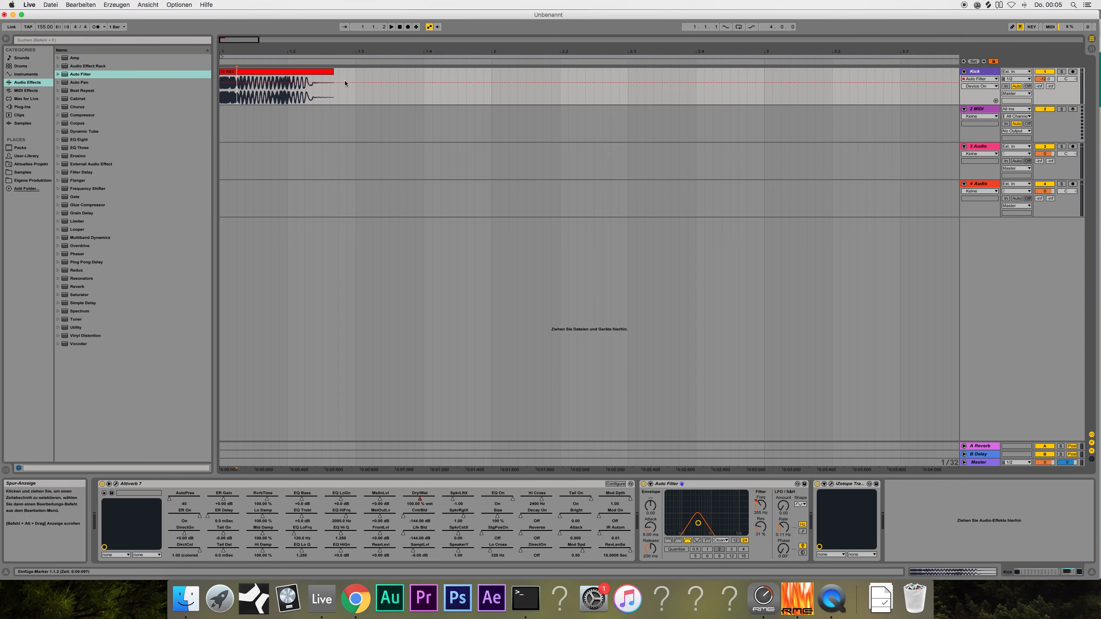
{"action": "left_click_drag", "start_coordinate": [345, 83], "coordinate": [345, 98]}
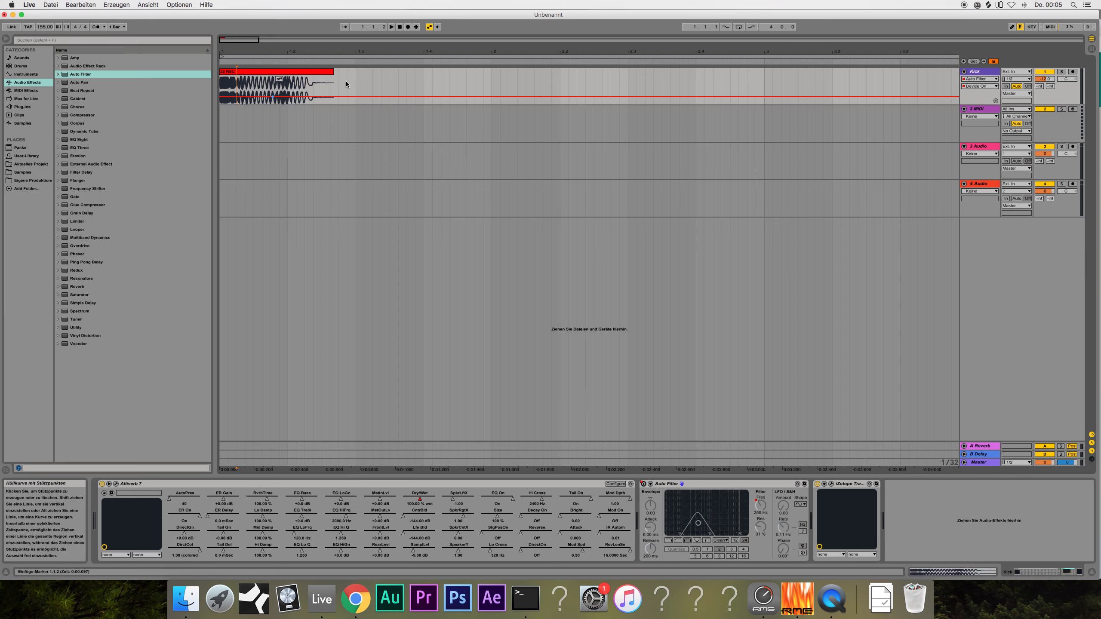
{"action": "key", "text": "super+z"}
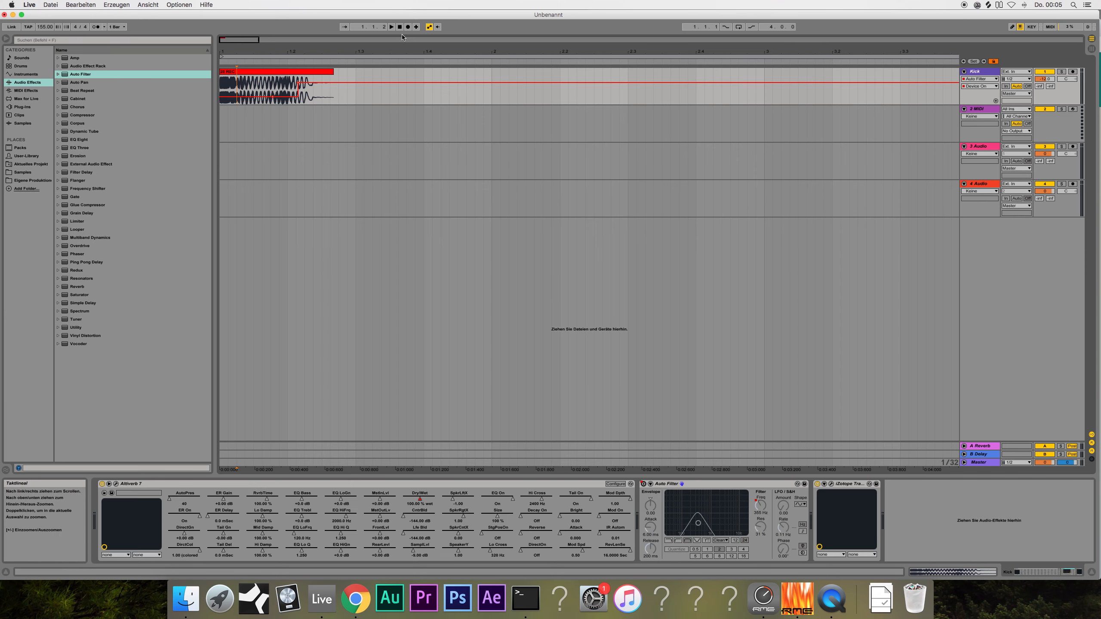
{"action": "key", "text": "space"}
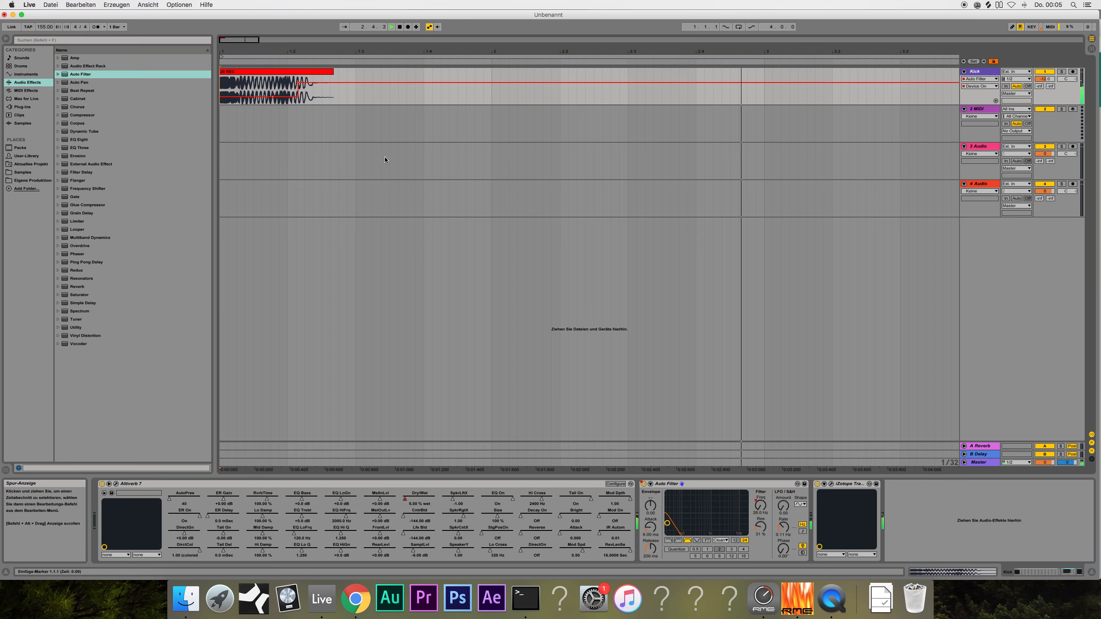
{"action": "key", "text": "space"}
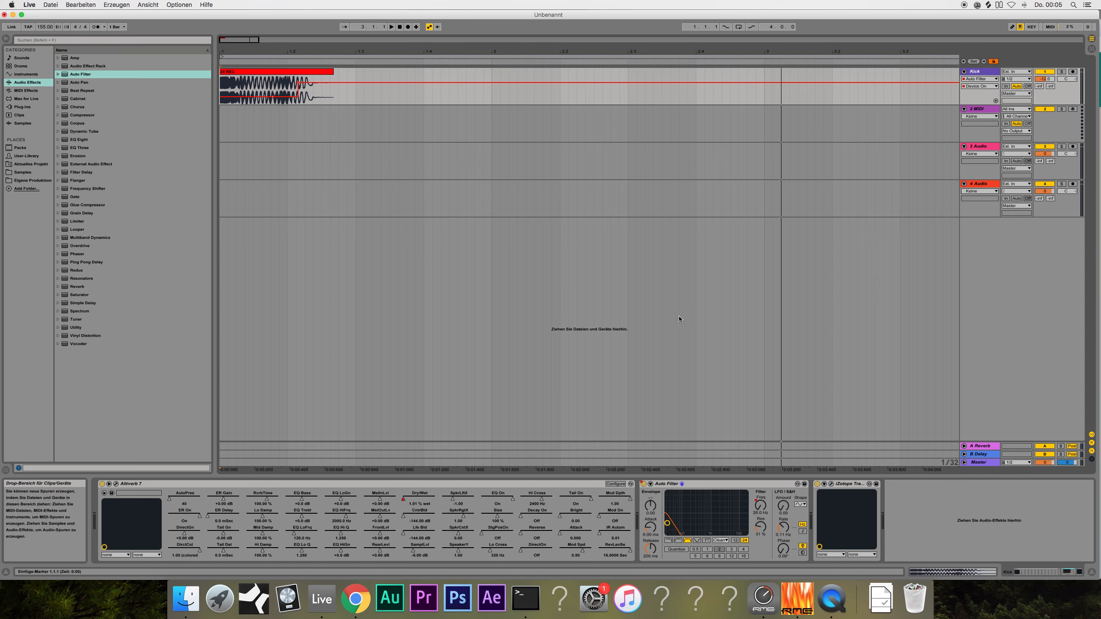
Remove the Auto Filter from the Kick track's device chain
{"action": "left_click", "coordinate": [694, 483]}
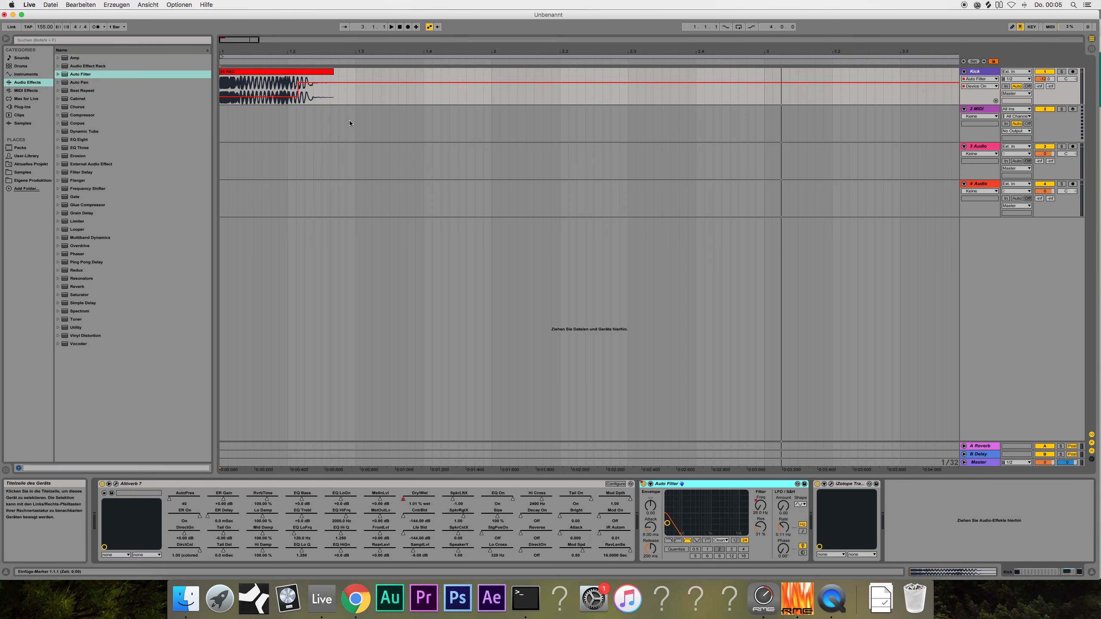
{"action": "left_click_drag", "start_coordinate": [234, 48], "coordinate": [238, 42]}
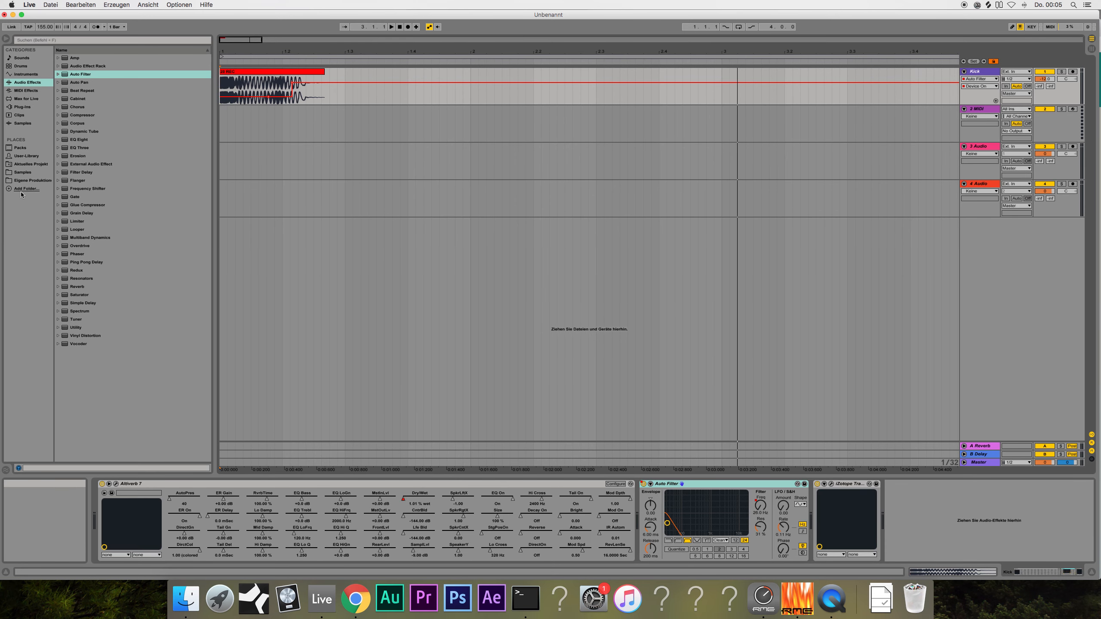
{"action": "left_click", "coordinate": [295, 71]}
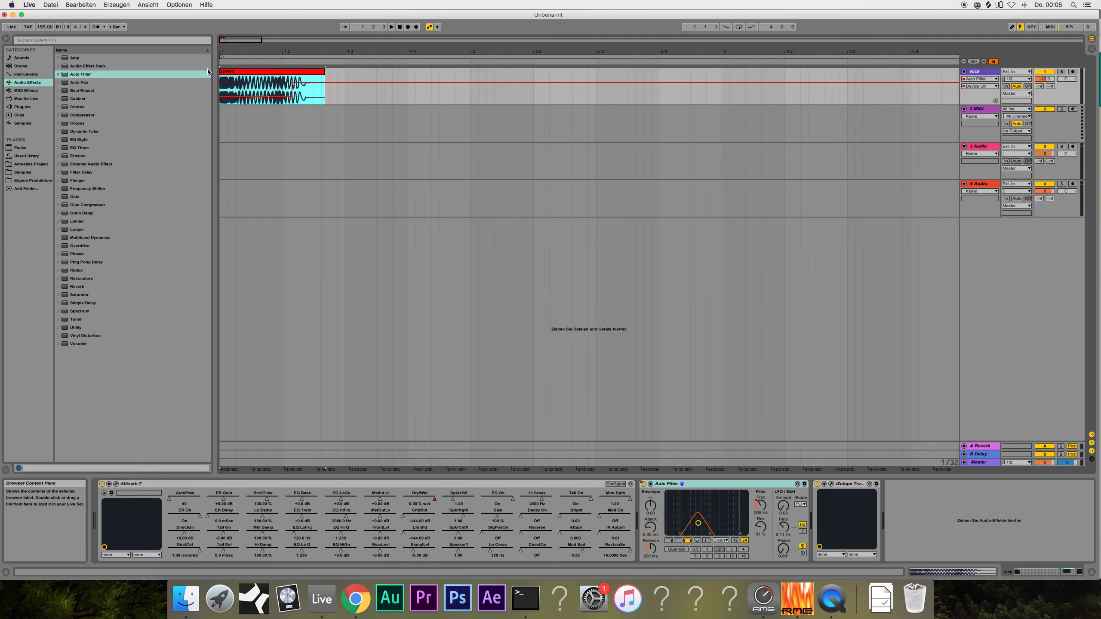
{"action": "left_click", "coordinate": [982, 71]}
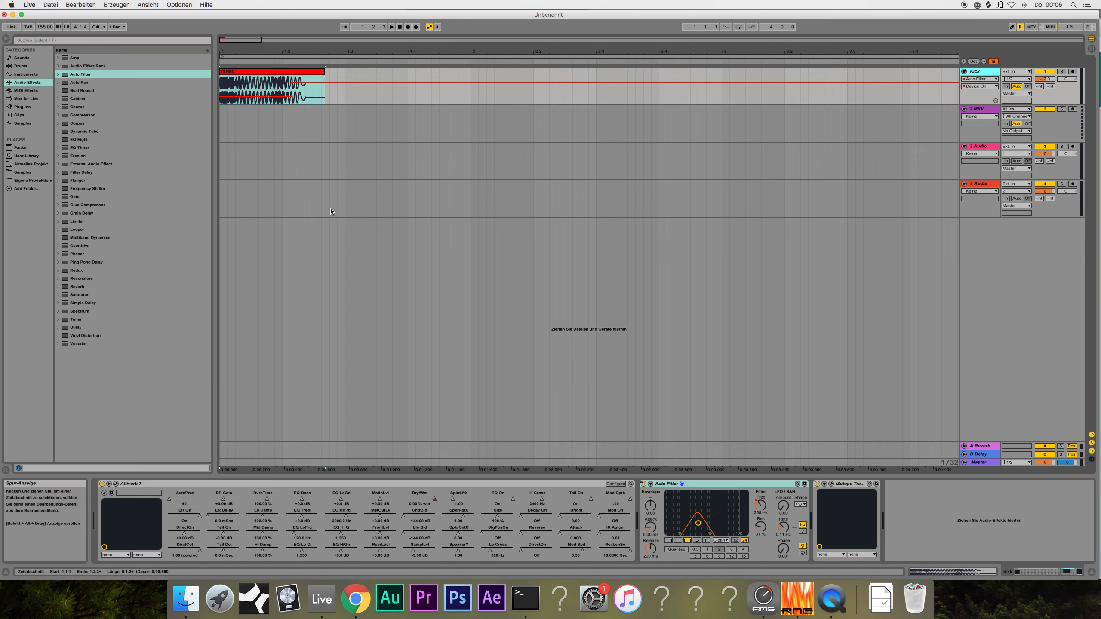
{"action": "left_click", "coordinate": [698, 484]}
{"action": "key", "text": "Delete"}
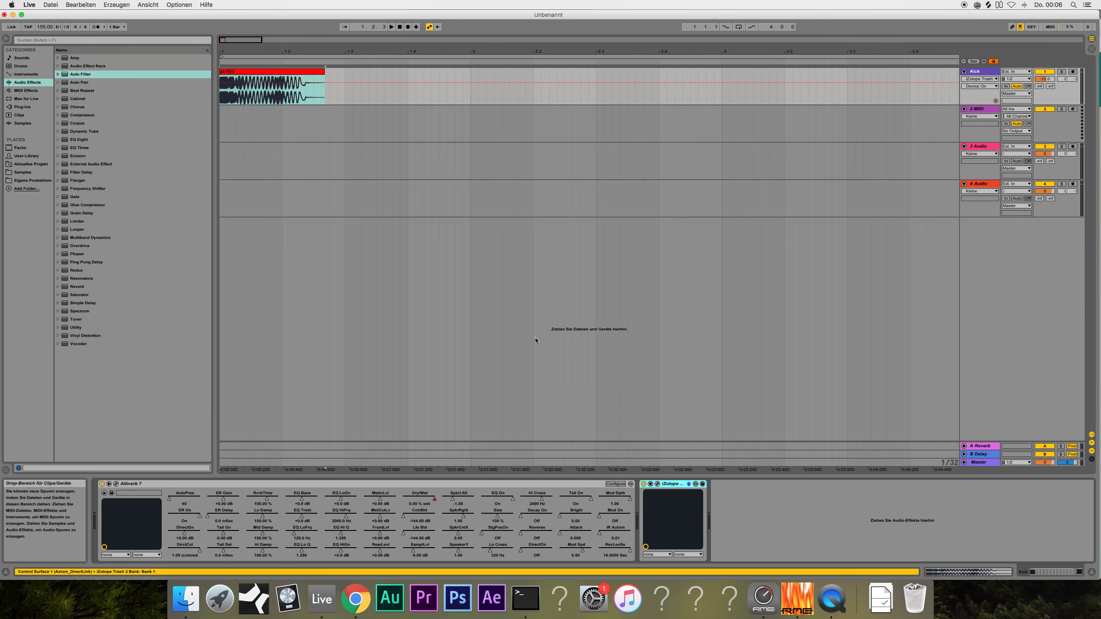
Replace the clip at the start of the Kick track with the second sample from the Bassline 10 kick folder
{"action": "key", "text": "Delete"}
{"action": "left_click", "coordinate": [23, 172]}
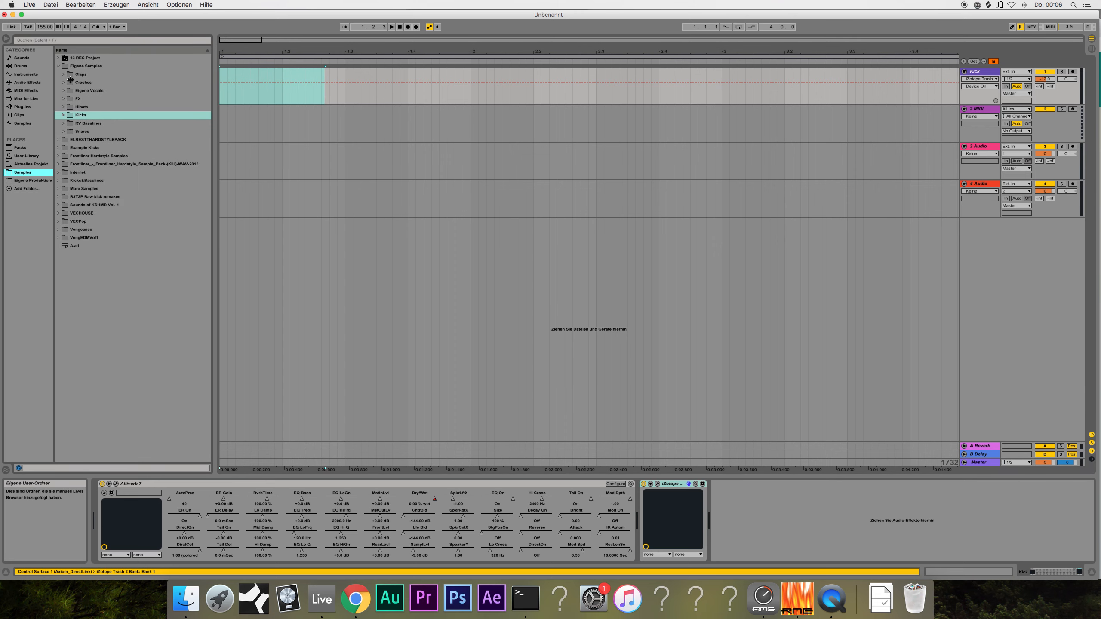
{"action": "left_click", "coordinate": [63, 115]}
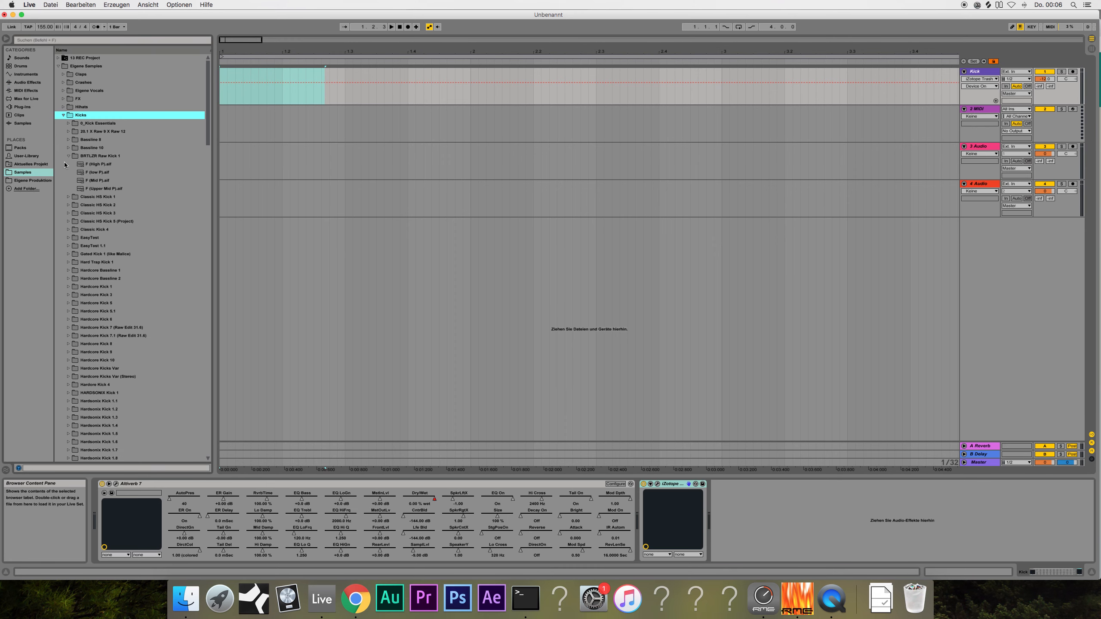
{"action": "left_click", "coordinate": [68, 156]}
{"action": "left_click", "coordinate": [69, 148]}
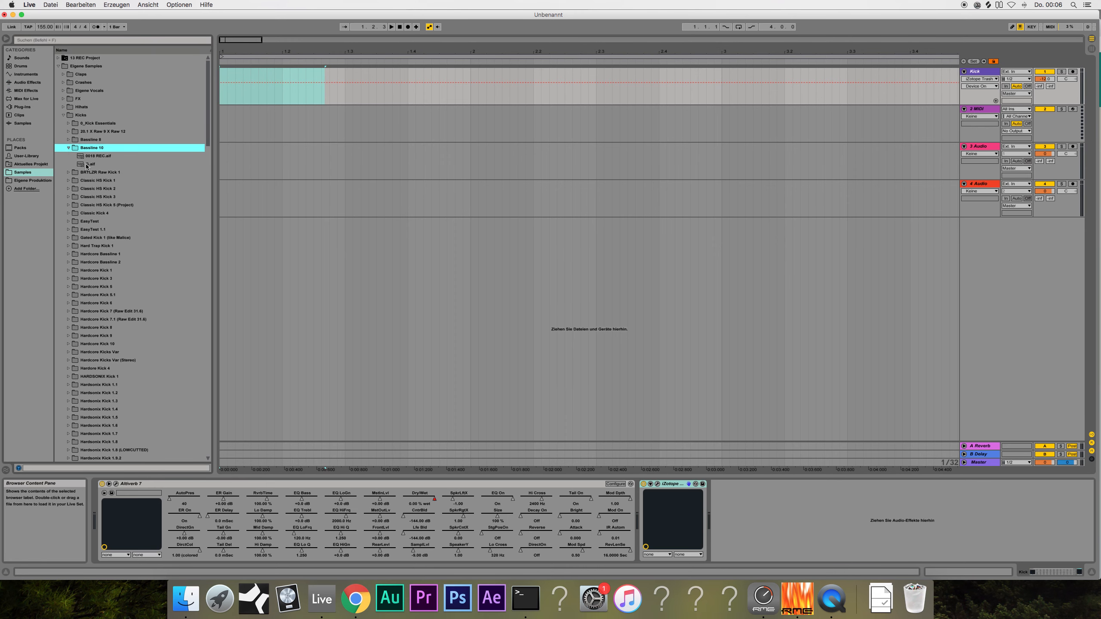
{"action": "left_click_drag", "start_coordinate": [87, 166], "coordinate": [244, 72]}
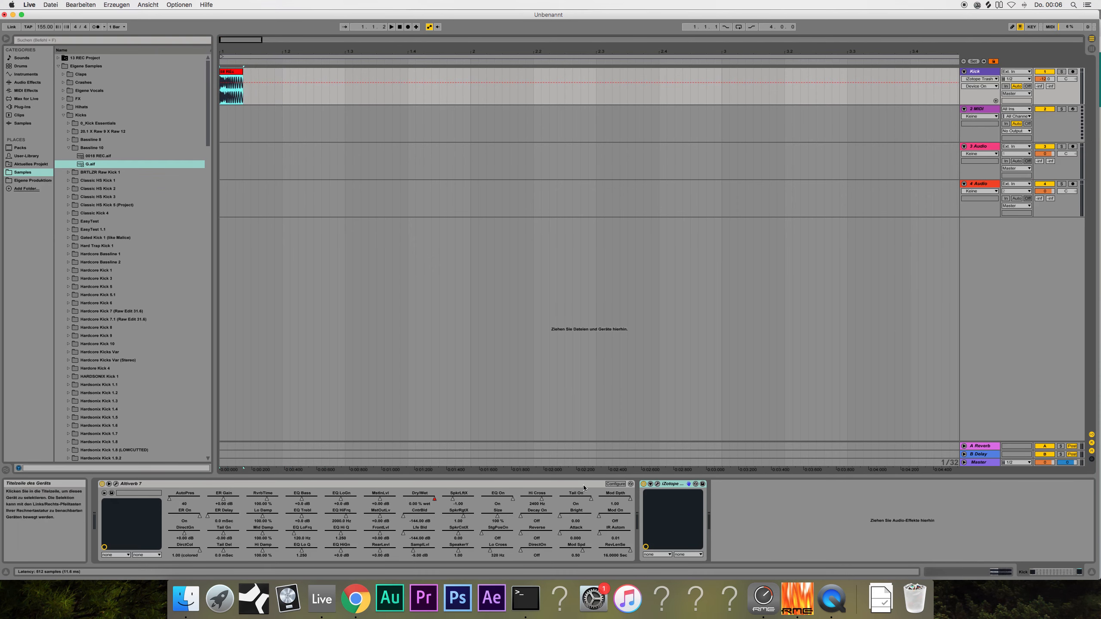
Move the Altiverb Dry/Wet automation rise inside the short kick clip at the start of the Kick track and audition it
{"action": "right_click", "coordinate": [434, 499]}
{"action": "left_click", "coordinate": [445, 504]}
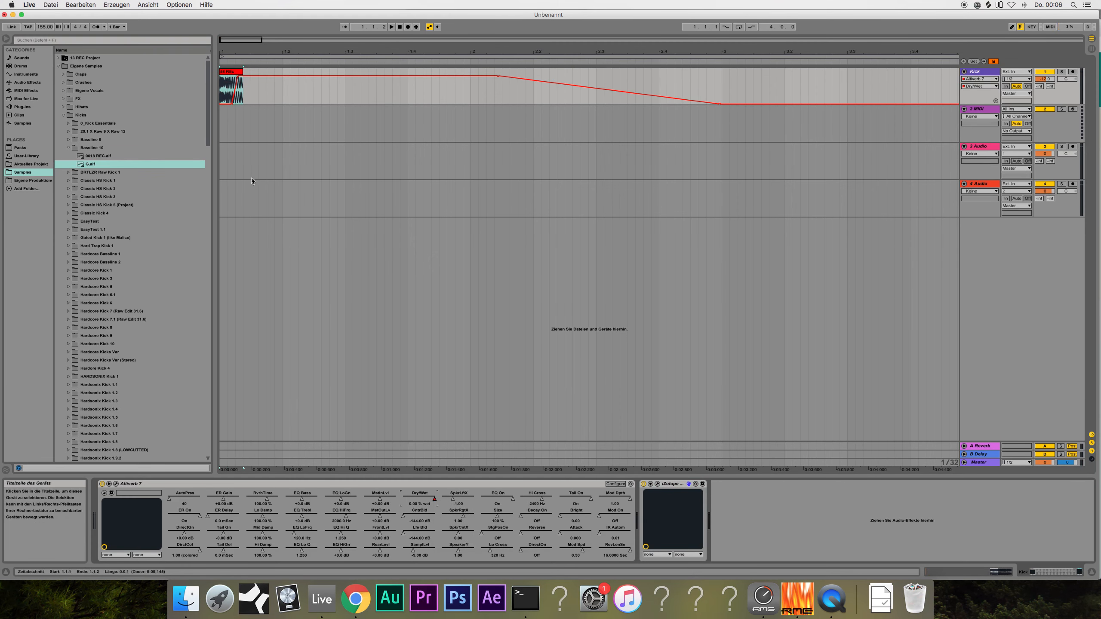
{"action": "left_click_drag", "start_coordinate": [231, 105], "coordinate": [231, 76]}
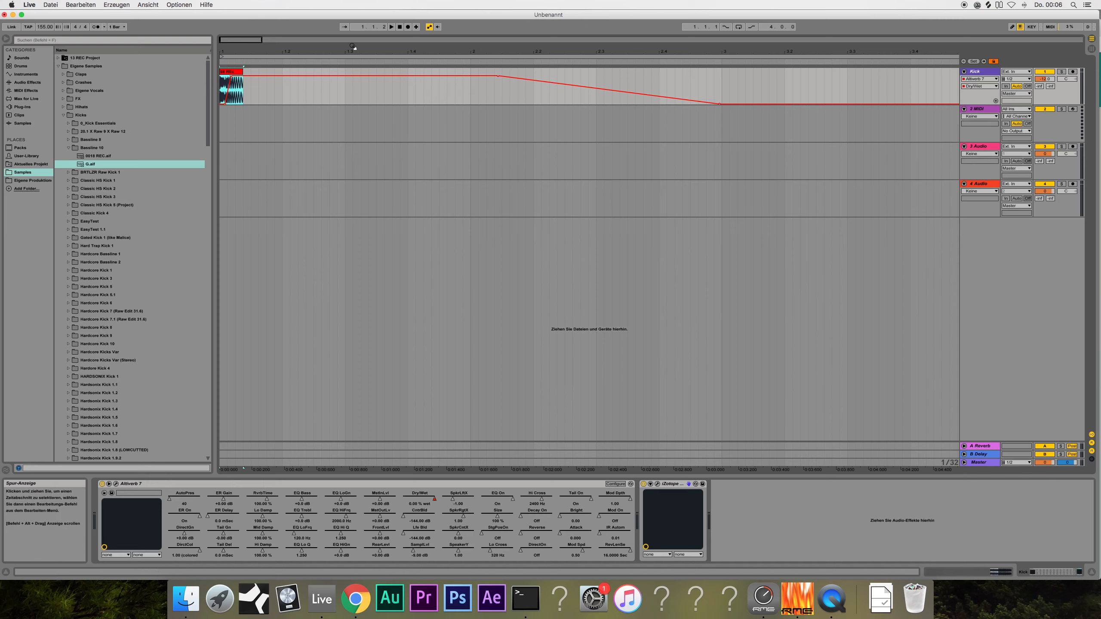
{"action": "key", "text": "space"}
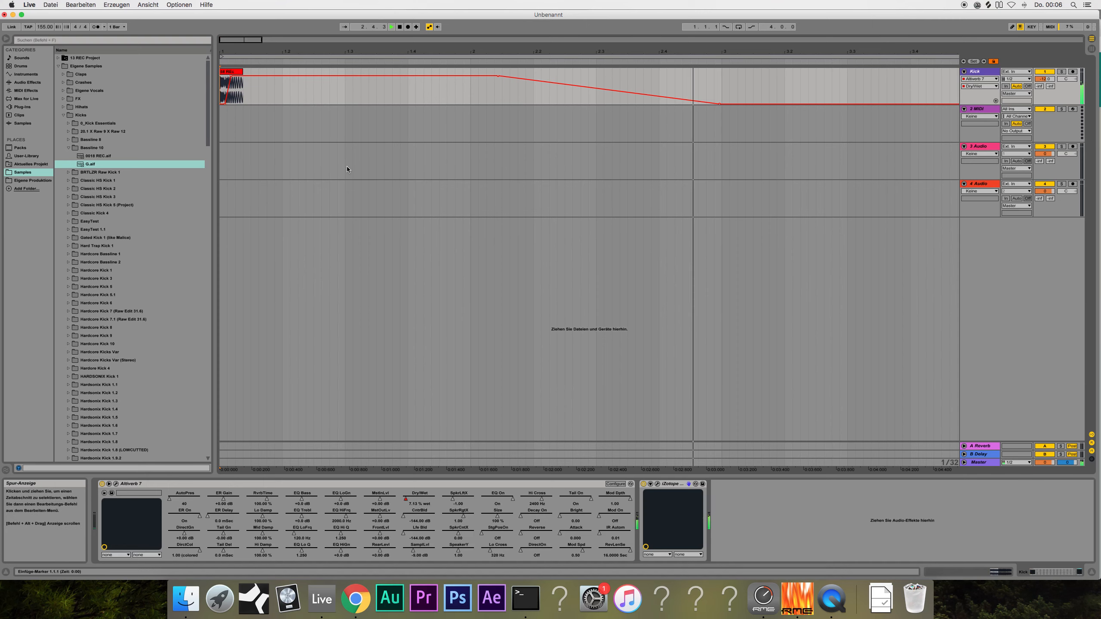
{"action": "key", "text": "space"}
Turn off iZotope Trash 2 on the Kick track and audition the kick with Altiverb alone
{"action": "left_click", "coordinate": [643, 483]}
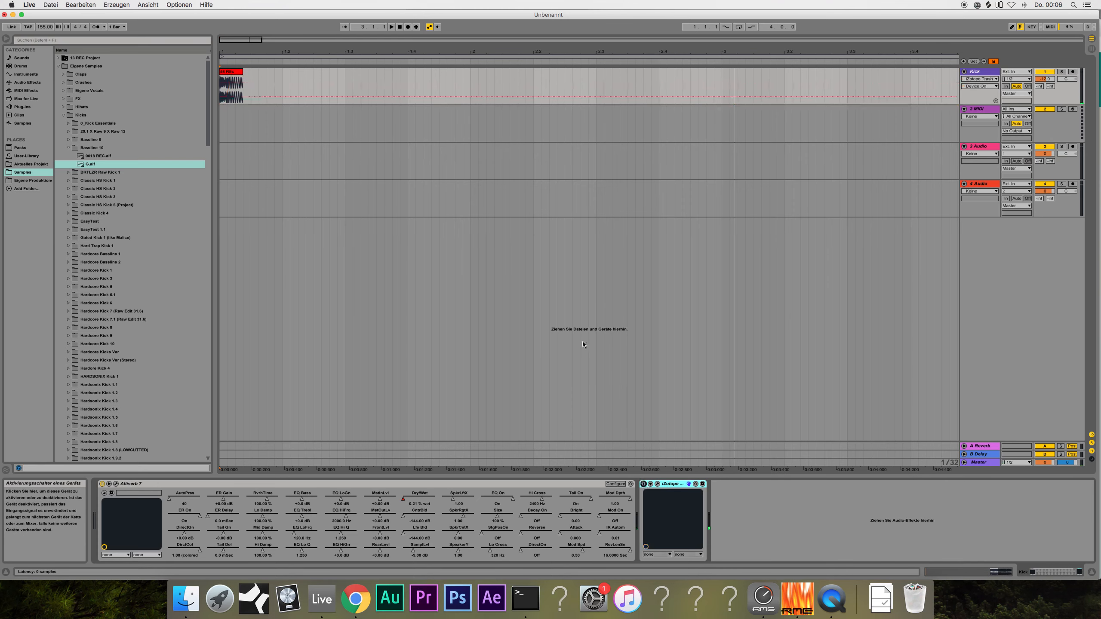
{"action": "key", "text": "space"}
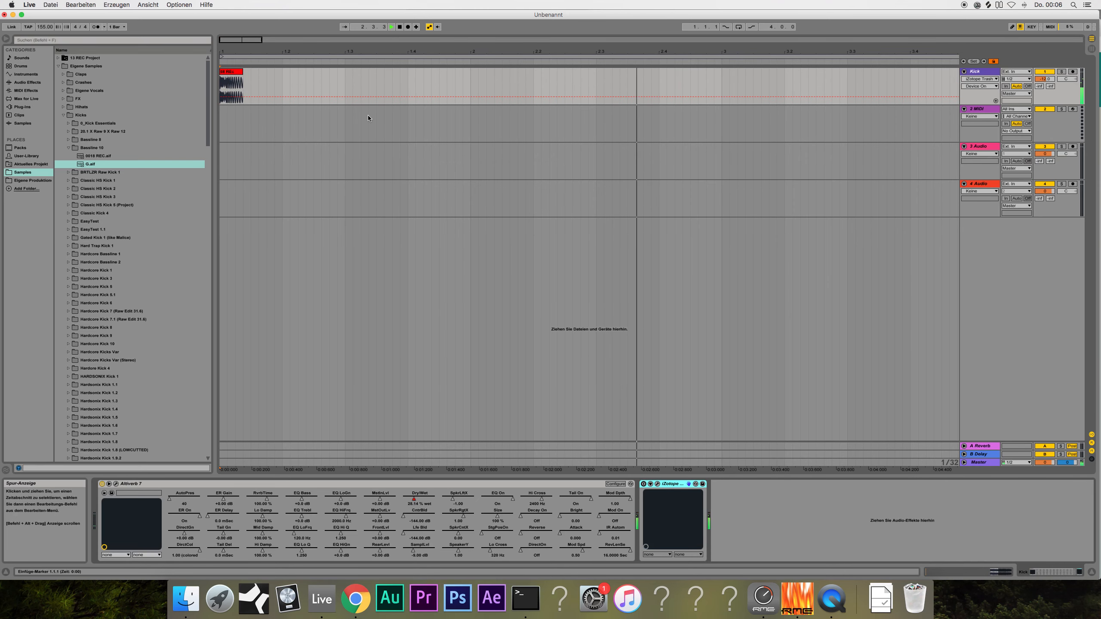
{"action": "key", "text": "space"}
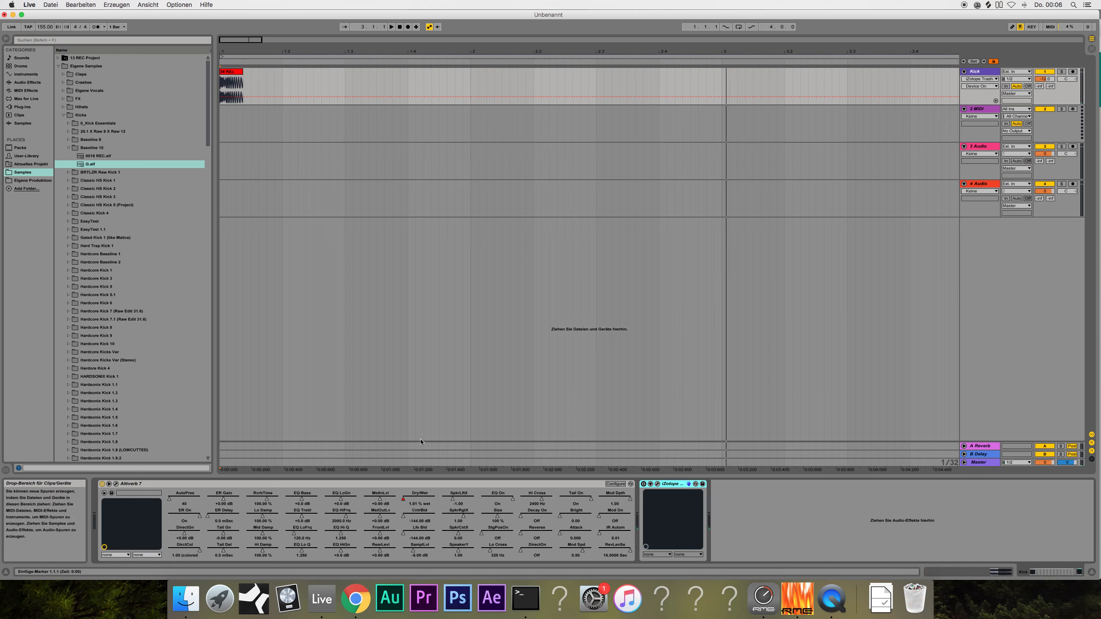
{"action": "left_click", "coordinate": [432, 484]}
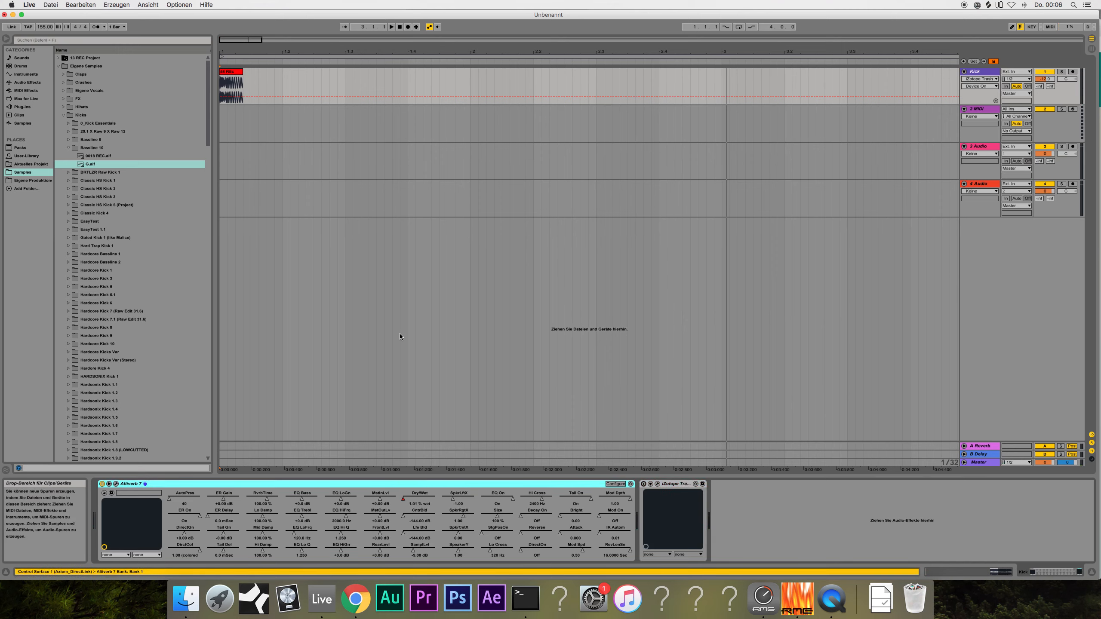
{"action": "left_click", "coordinate": [399, 27]}
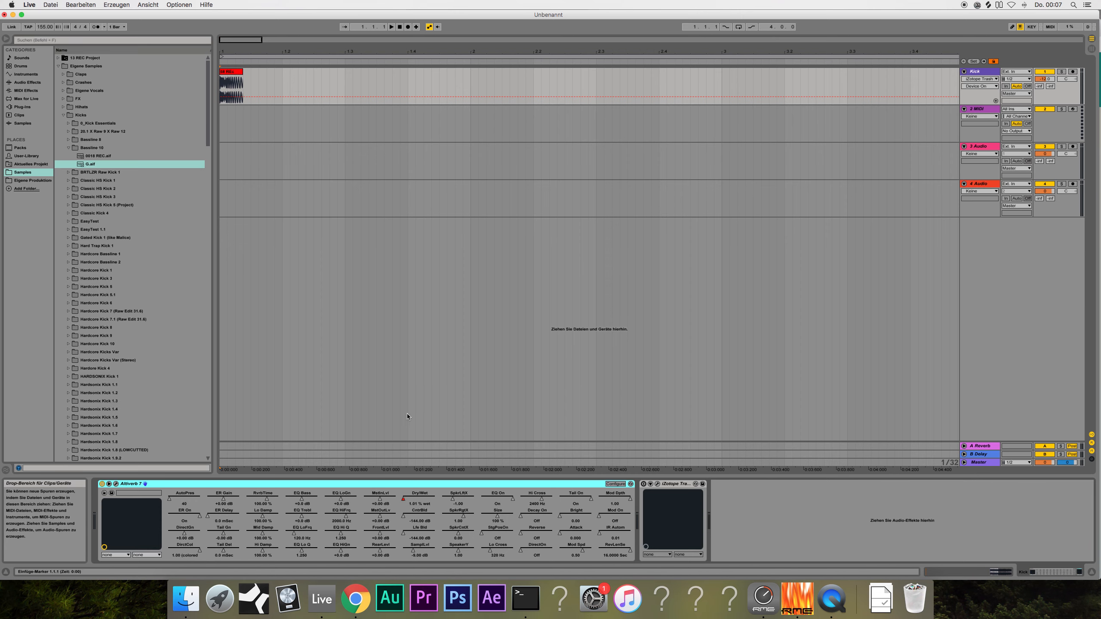
Lengthen the kick clip to one beat and audition it with the Altiverb Dry/Wet rise moved slightly further into the clip
{"action": "left_click_drag", "start_coordinate": [241, 41], "coordinate": [241, 37]}
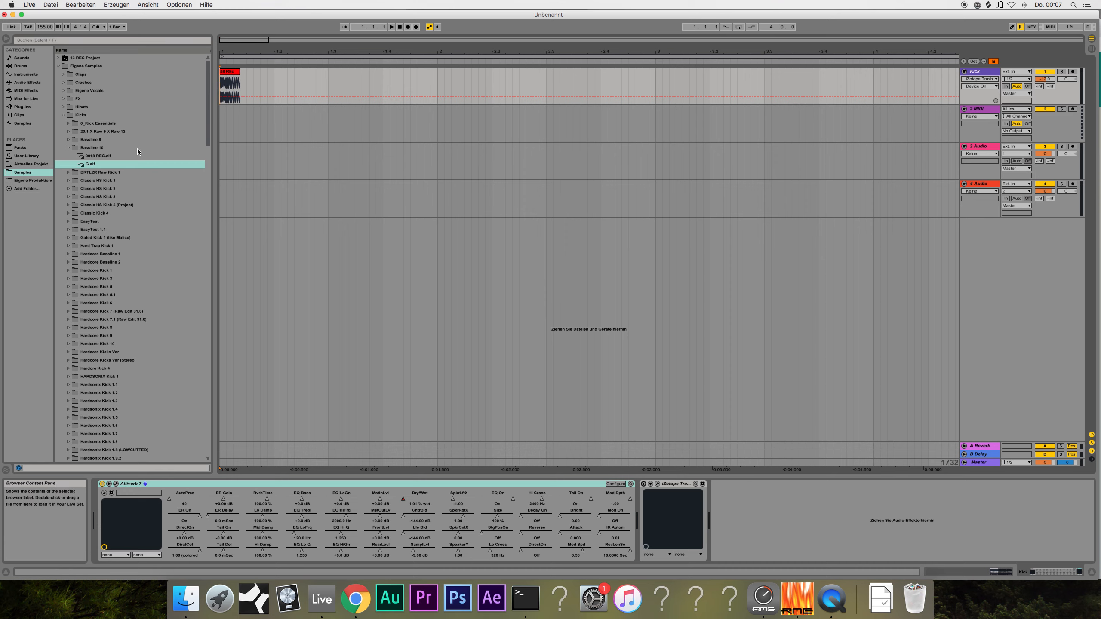
{"action": "left_click_drag", "start_coordinate": [239, 76], "coordinate": [280, 76]}
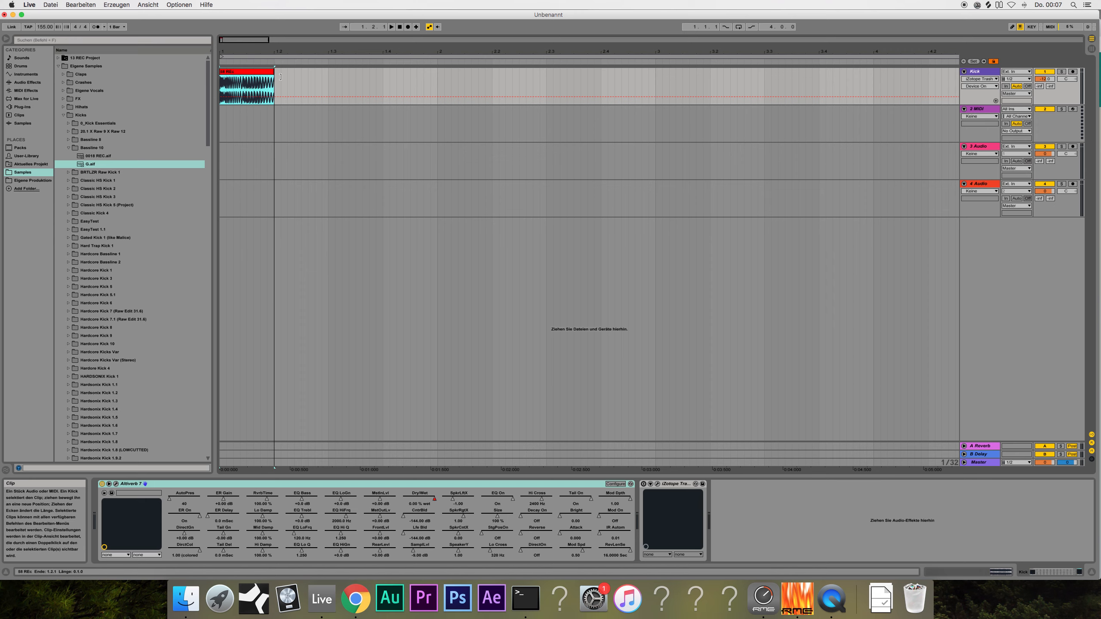
{"action": "right_click", "coordinate": [434, 501]}
{"action": "left_click", "coordinate": [444, 506]}
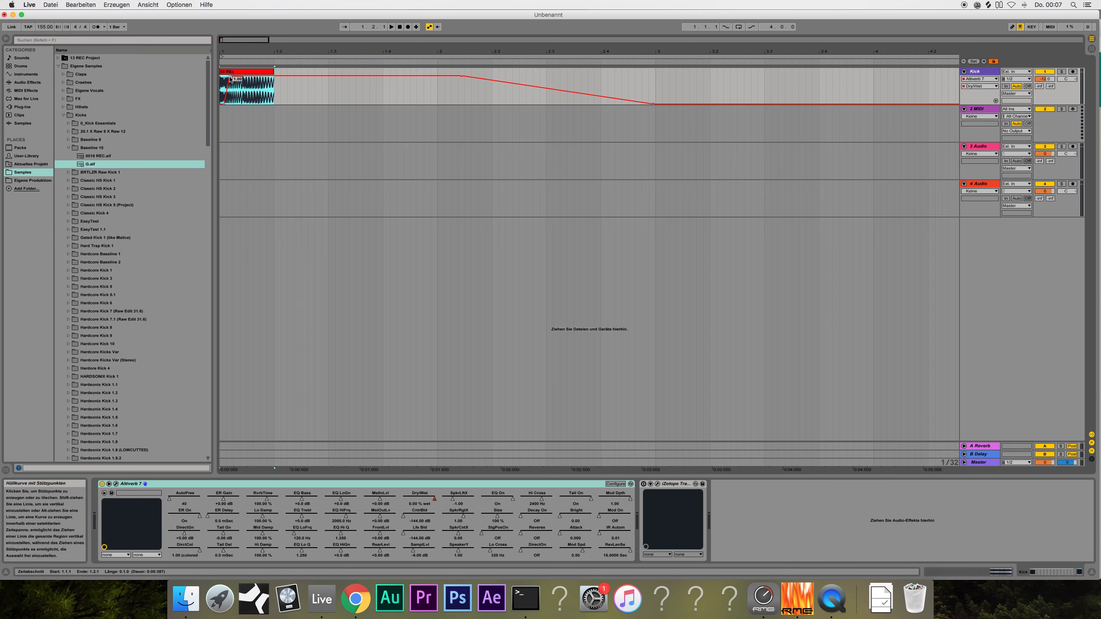
{"action": "left_click_drag", "start_coordinate": [230, 78], "coordinate": [240, 77]}
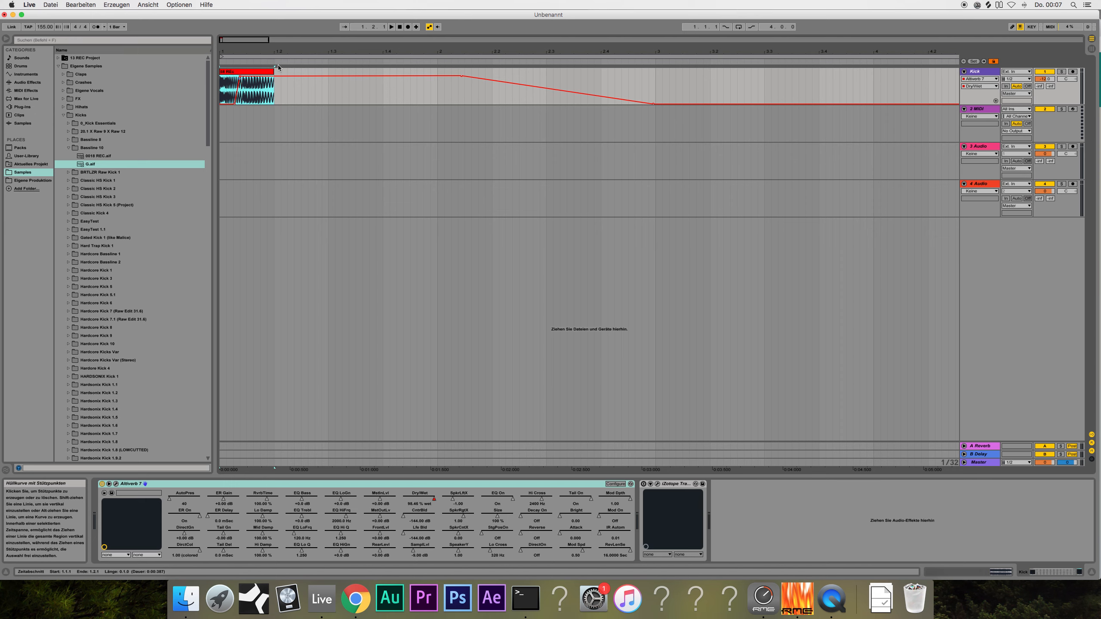
{"action": "left_click", "coordinate": [391, 27]}
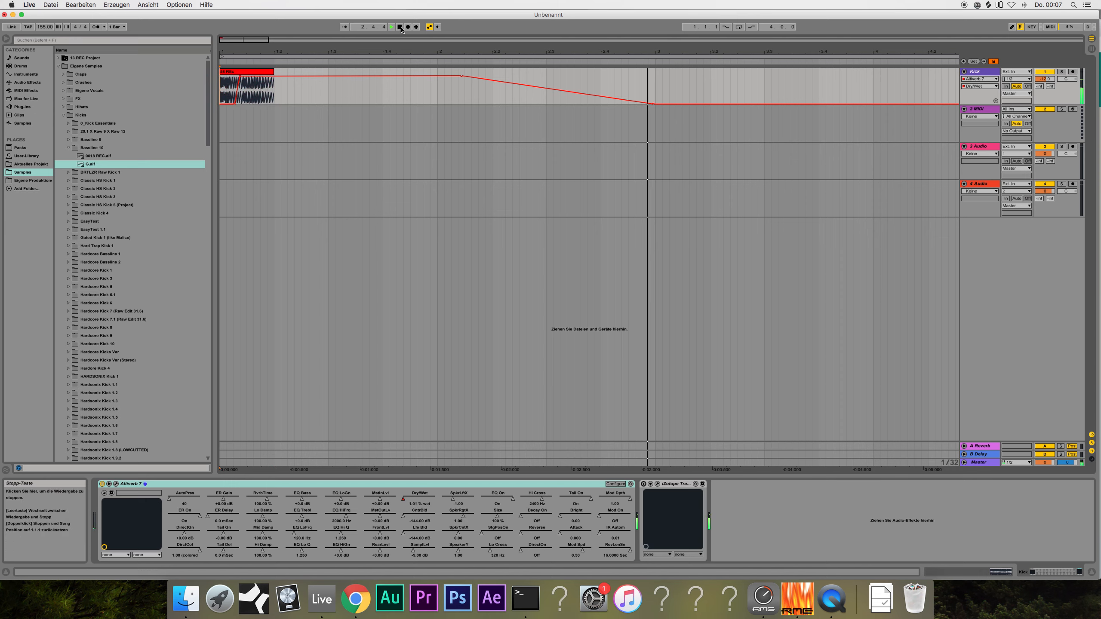
{"action": "left_click", "coordinate": [399, 27]}
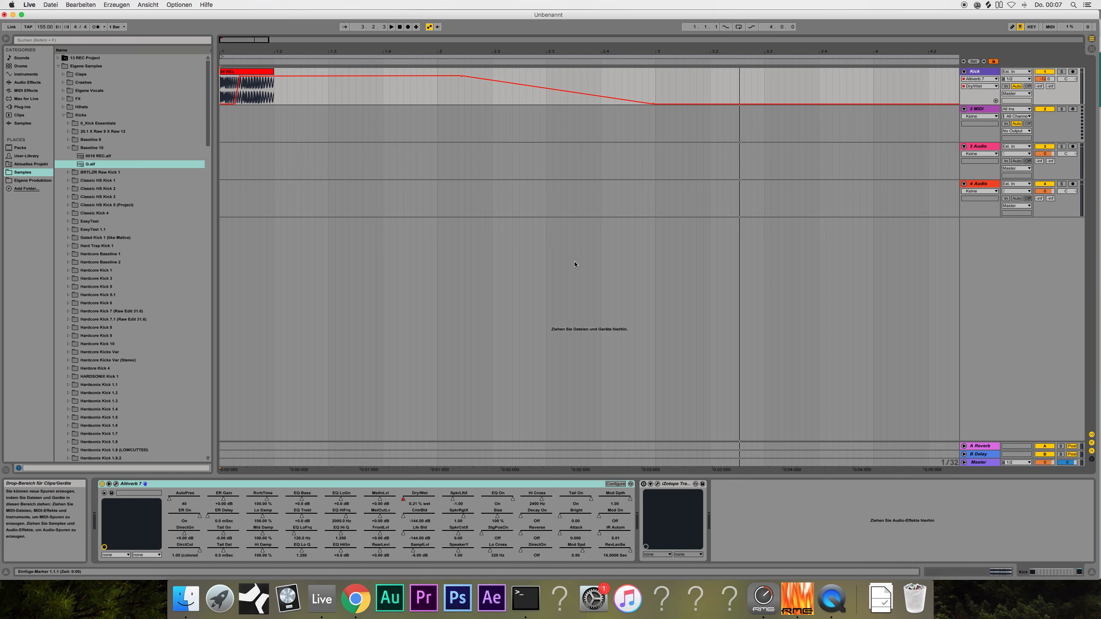
Remove Altiverb 7 from the Kick track's device chain
{"action": "left_click", "coordinate": [594, 484]}
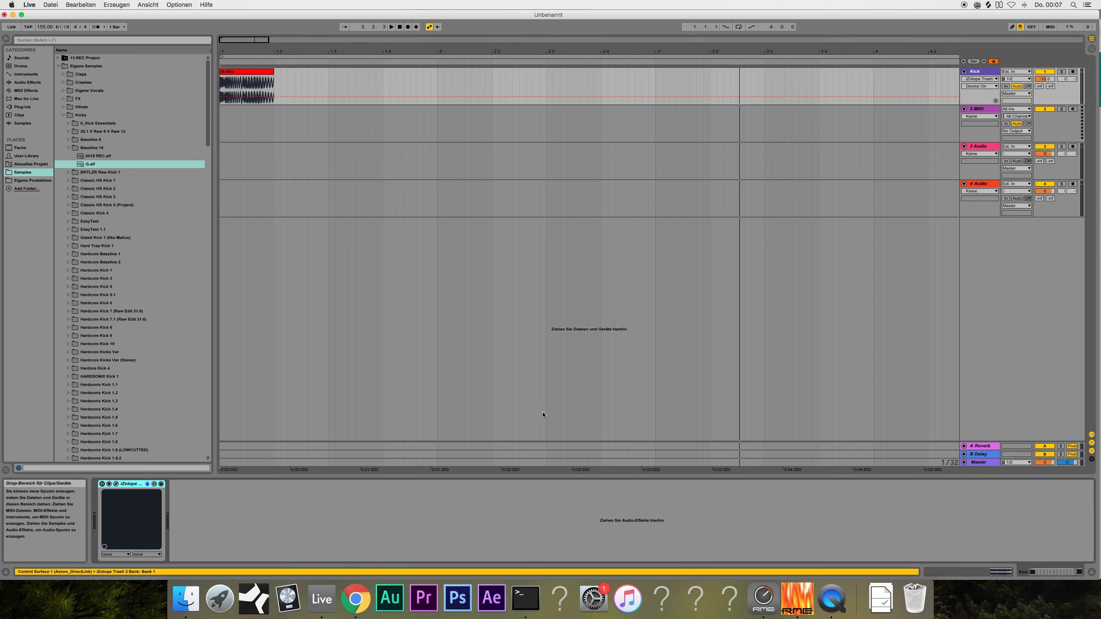
{"action": "key", "text": "Delete"}
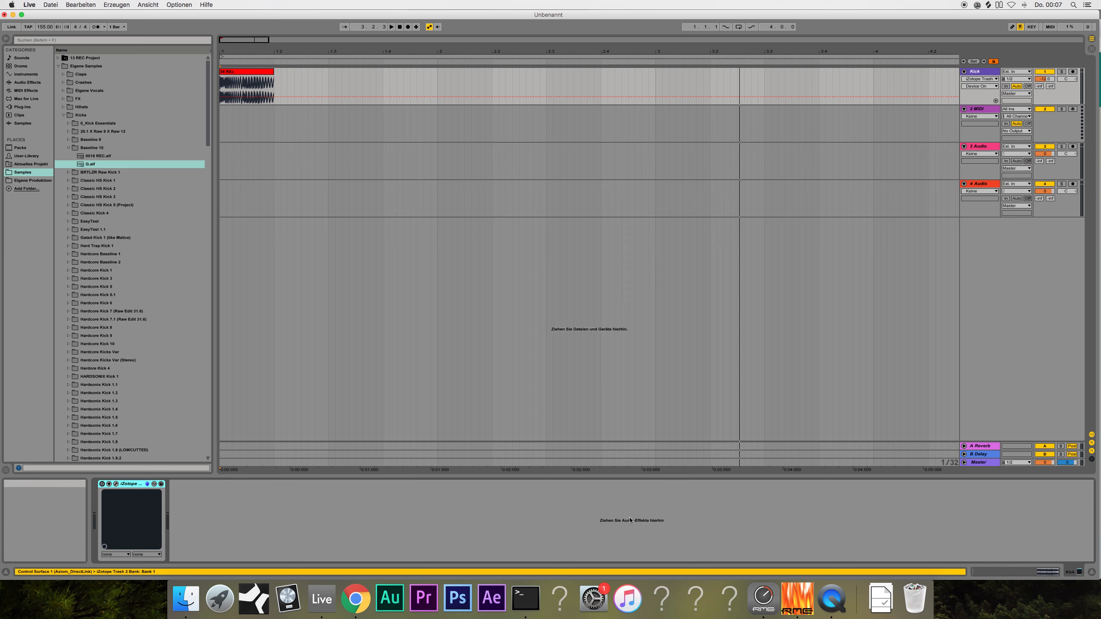
{"action": "right_click", "coordinate": [830, 598]}
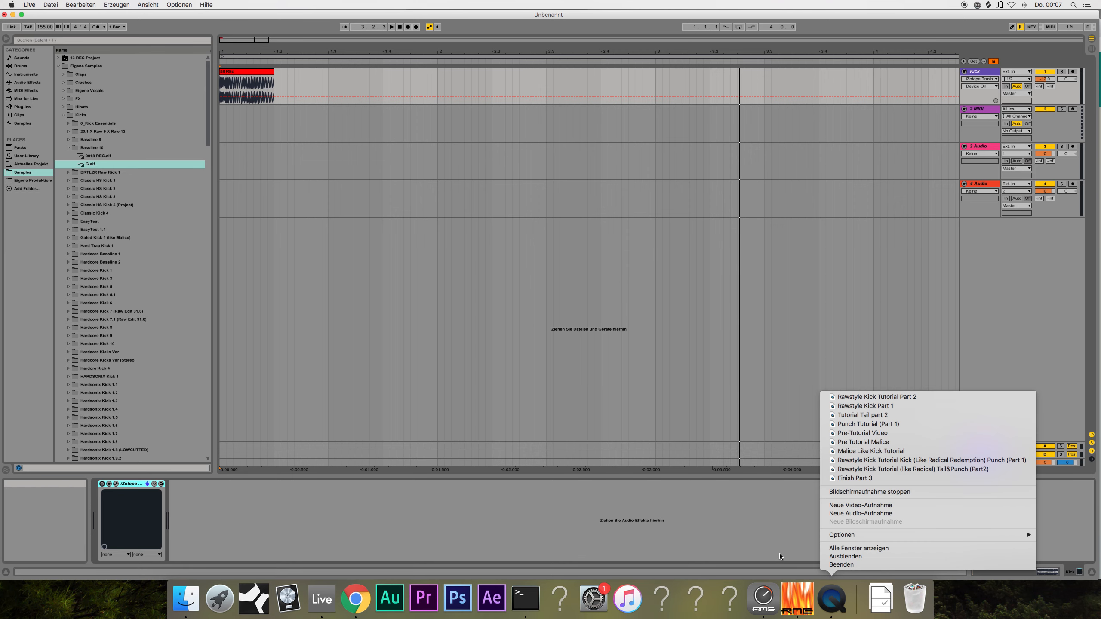